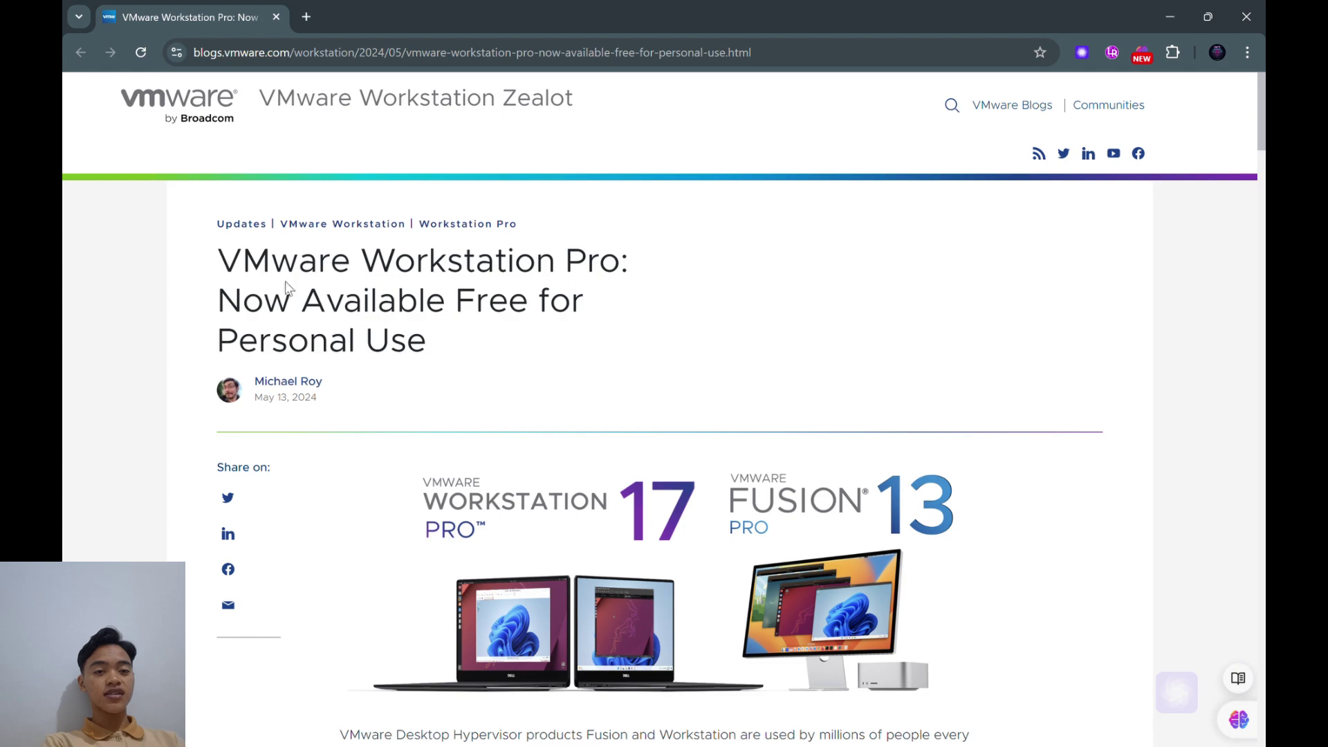
Find the VMware Workstation Pro download link in the blog article and open its Broadcom download page
{"action": "scroll", "coordinate": [523, 445], "scroll_direction": "down", "scroll_amount": 9}
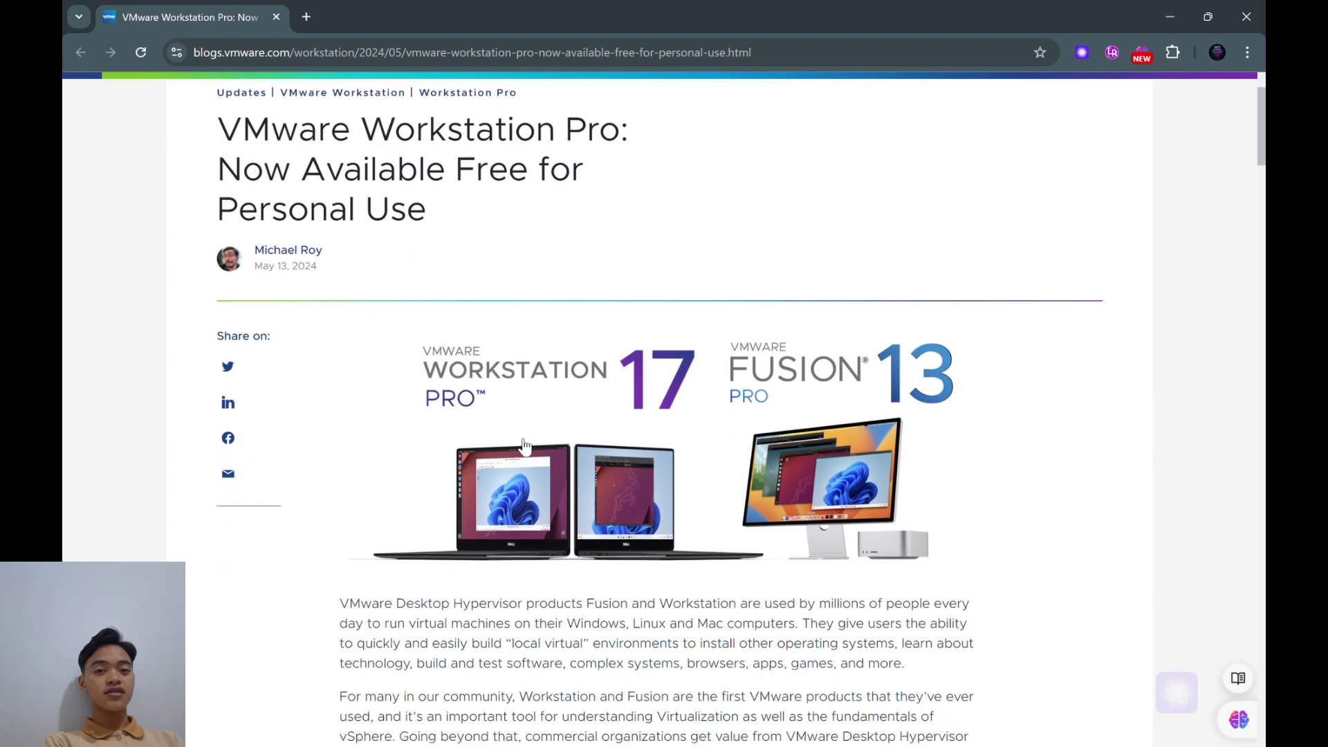
{"action": "scroll", "coordinate": [527, 448], "scroll_direction": "down", "scroll_amount": 8}
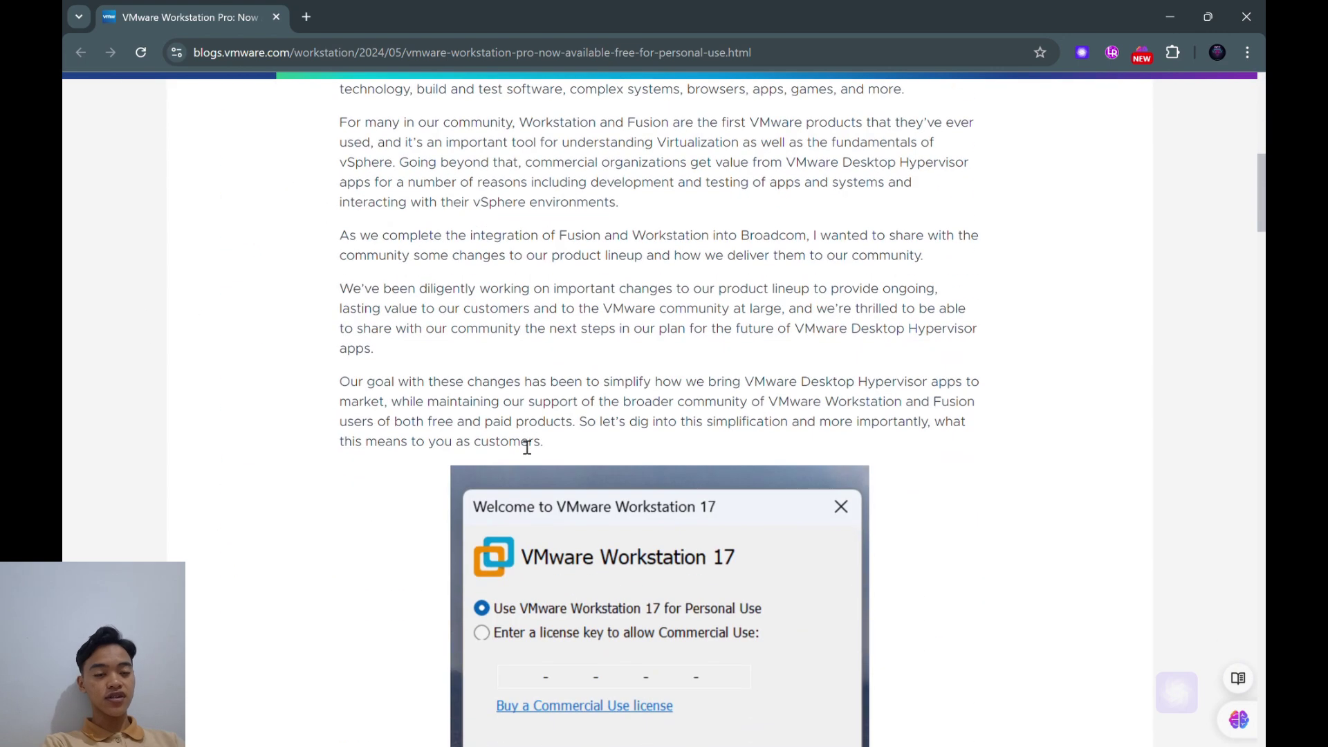
{"action": "scroll", "coordinate": [528, 447], "scroll_direction": "down", "scroll_amount": 6}
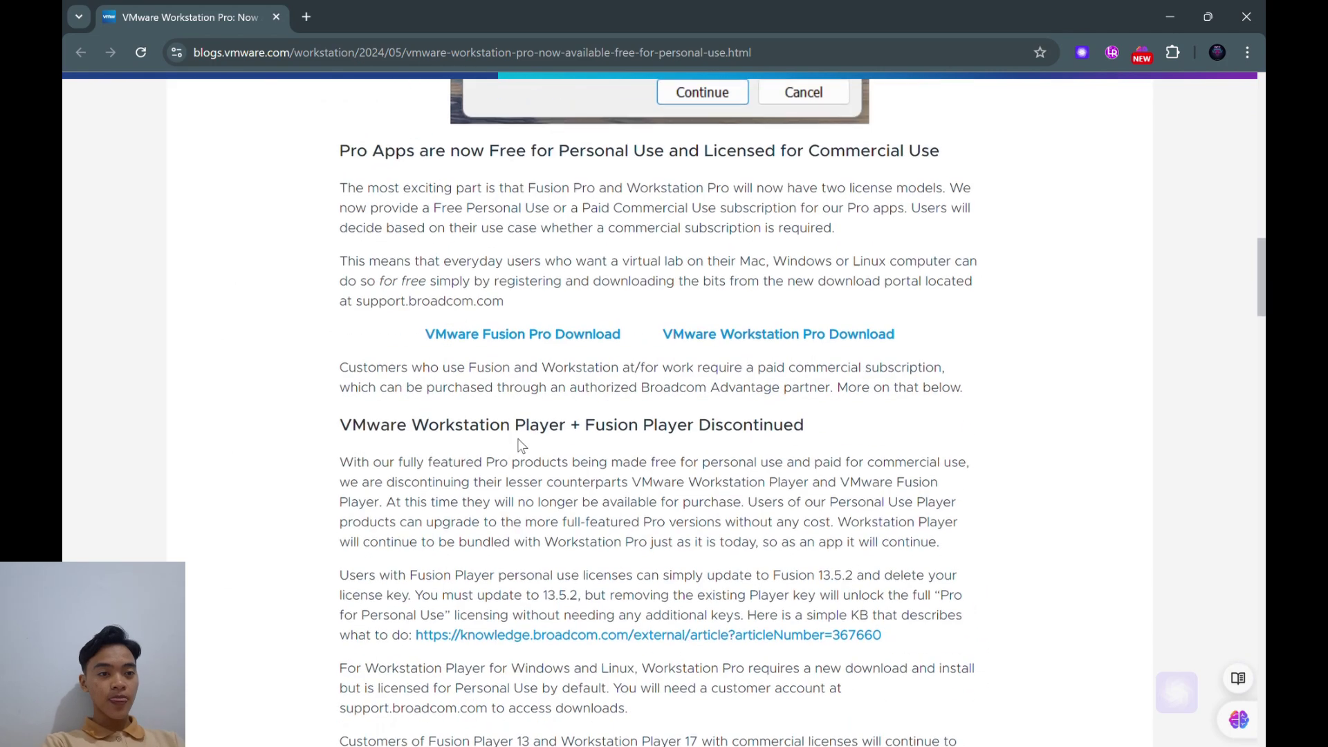
{"action": "scroll", "coordinate": [527, 448], "scroll_direction": "down", "scroll_amount": 3}
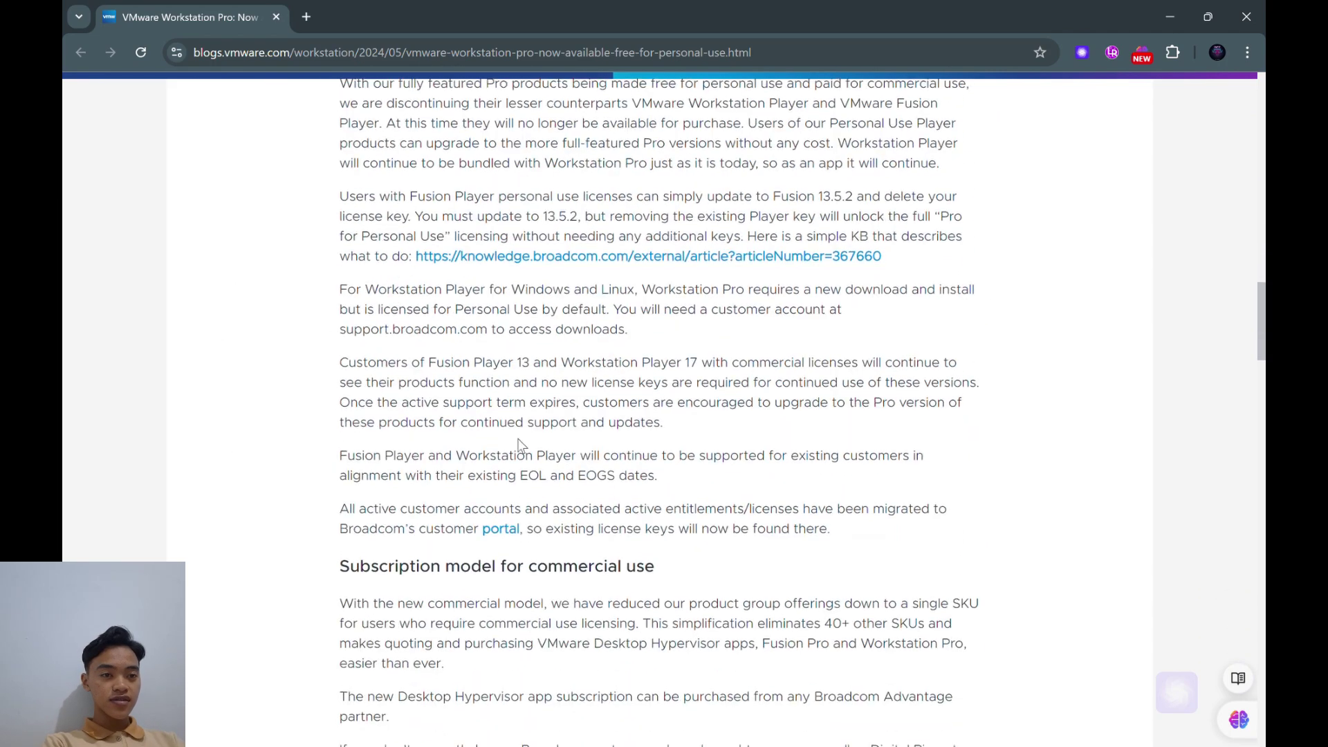
{"action": "scroll", "coordinate": [527, 448], "scroll_direction": "up", "scroll_amount": 1}
{"action": "scroll", "coordinate": [527, 448], "scroll_direction": "down", "scroll_amount": 1}
{"action": "scroll", "coordinate": [527, 448], "scroll_direction": "up", "scroll_amount": 3}
{"action": "scroll", "coordinate": [527, 448], "scroll_direction": "up", "scroll_amount": 6}
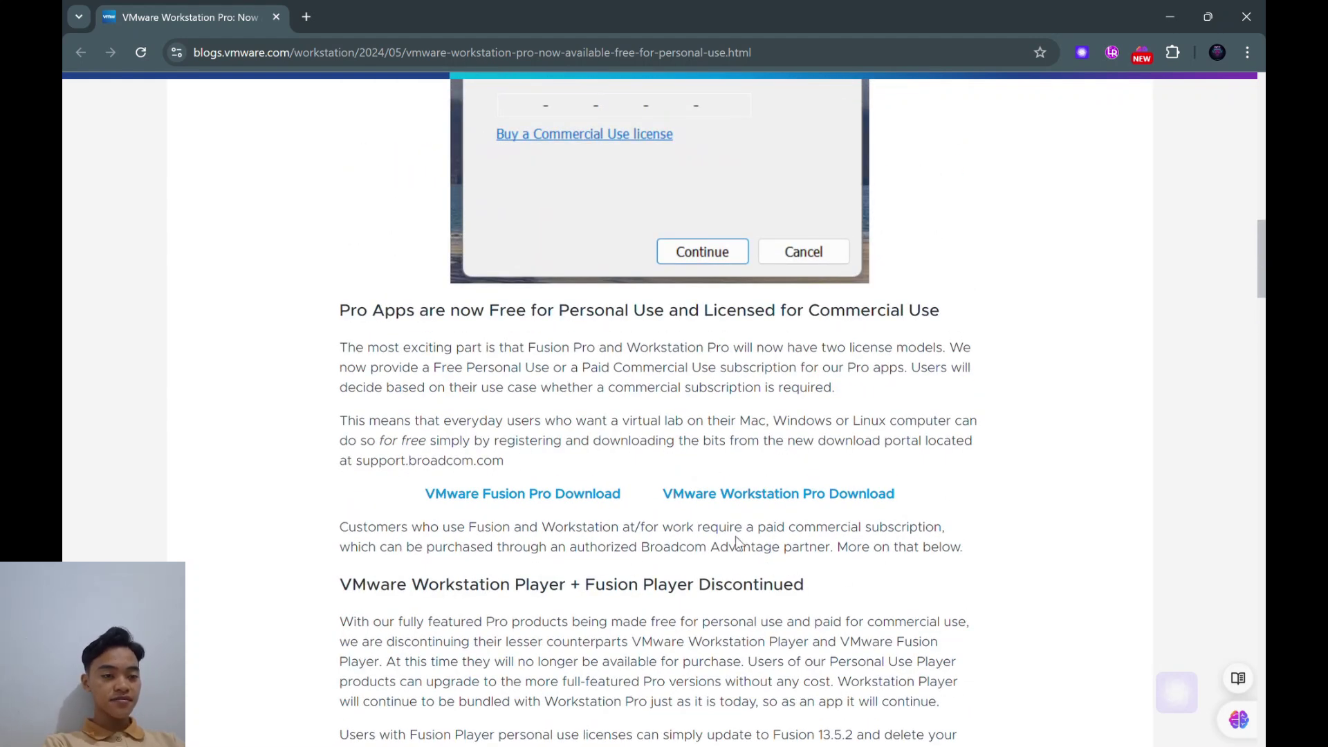
{"action": "left_click", "coordinate": [780, 499]}
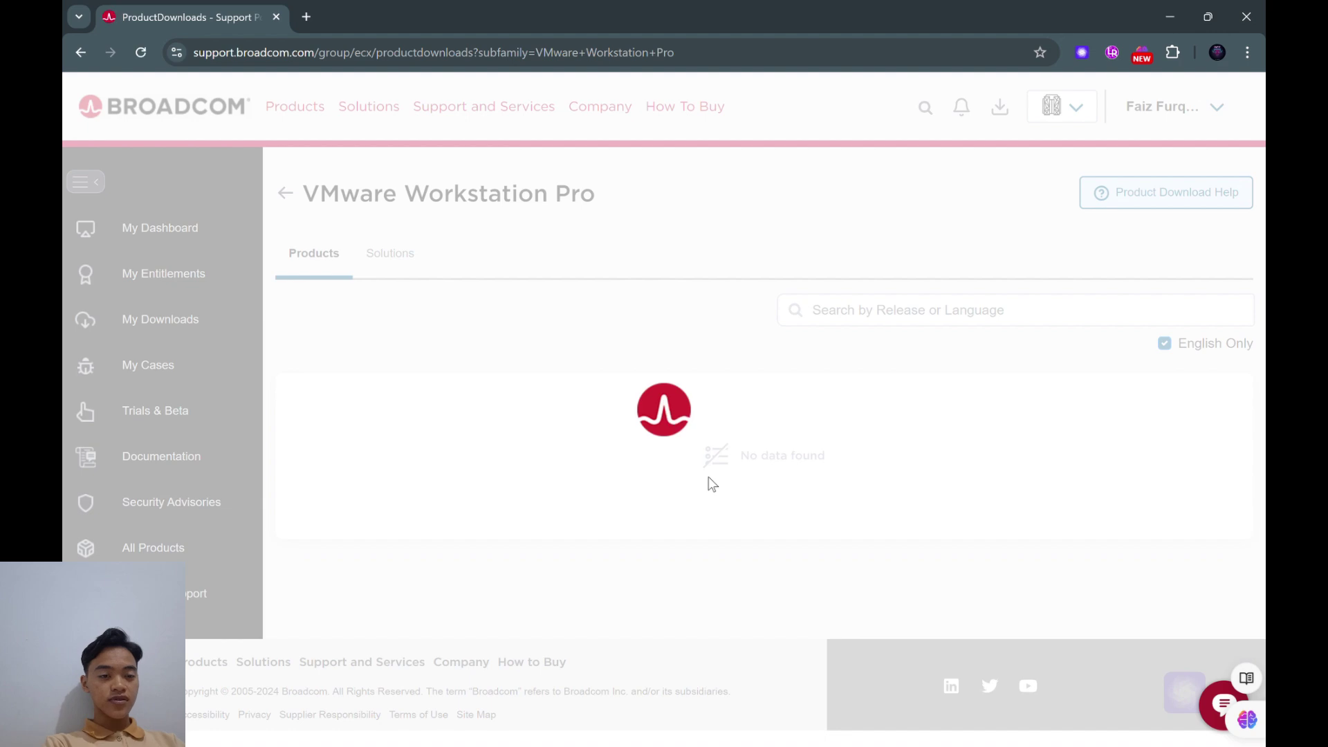
Download release 17.6.1 of VMware Workstation Pro 17.0 for Personal Use (Windows)
{"action": "scroll", "coordinate": [715, 485], "scroll_direction": "down", "scroll_amount": 1}
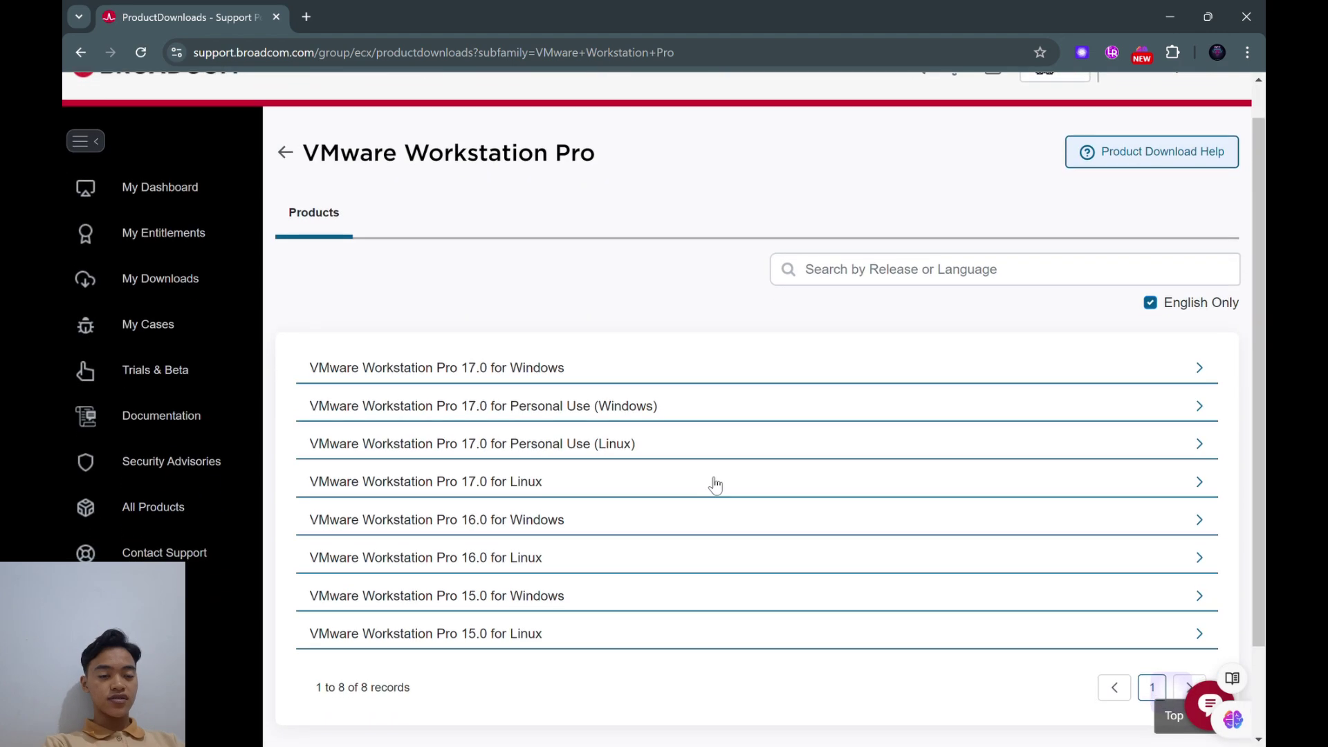
{"action": "left_click", "coordinate": [613, 409]}
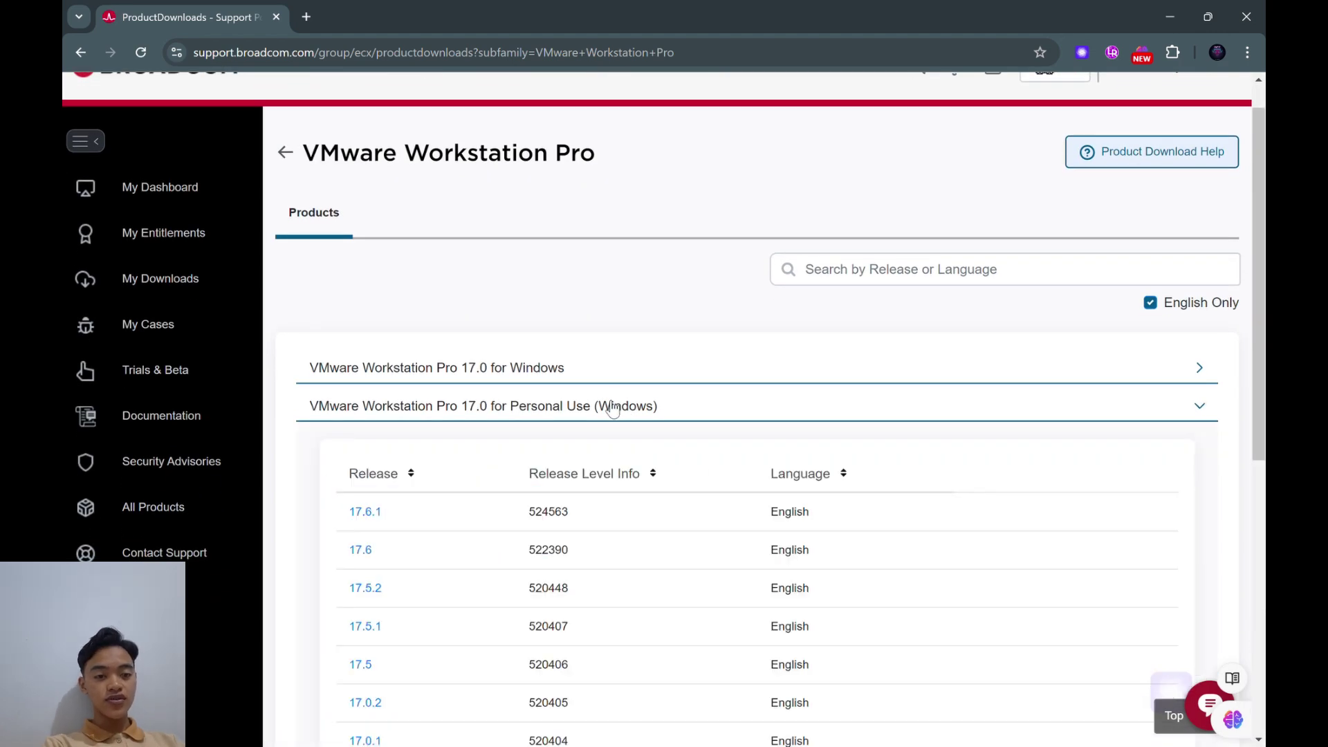
{"action": "left_click", "coordinate": [366, 515]}
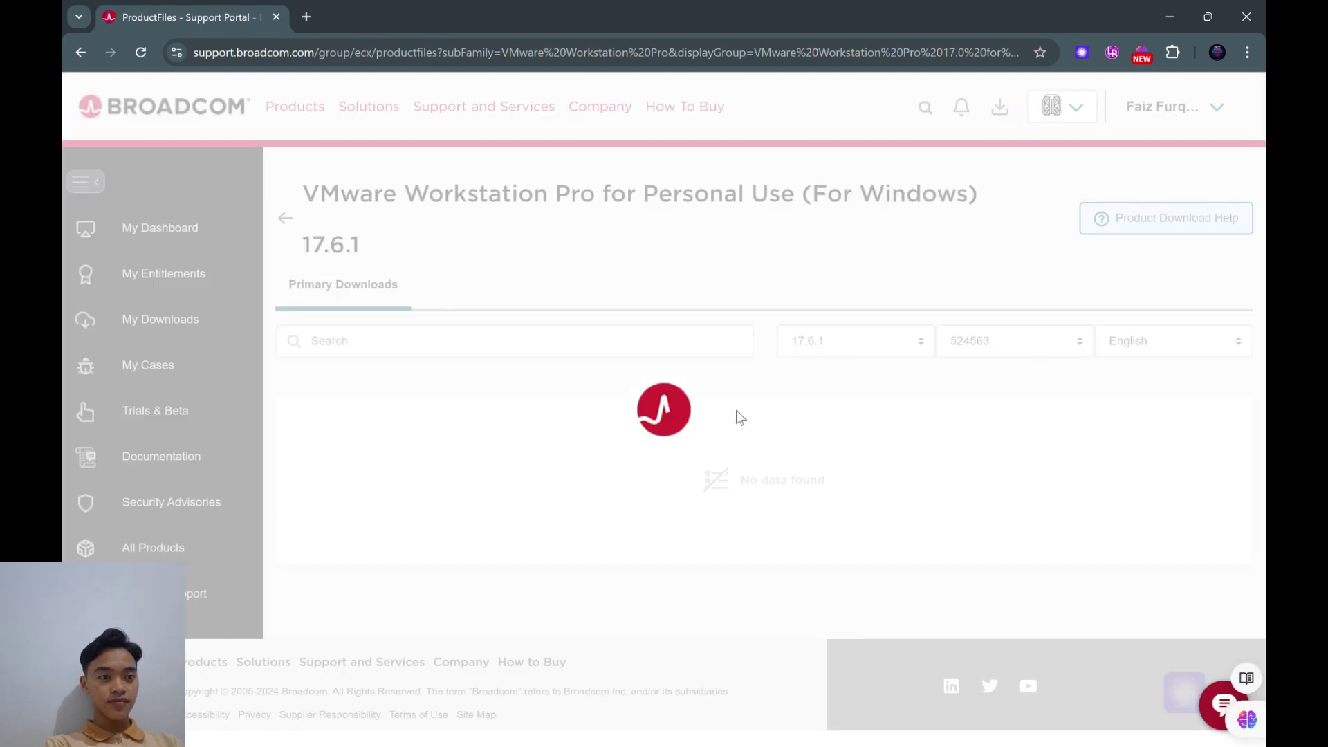
{"action": "scroll", "coordinate": [635, 457], "scroll_direction": "down", "scroll_amount": 1}
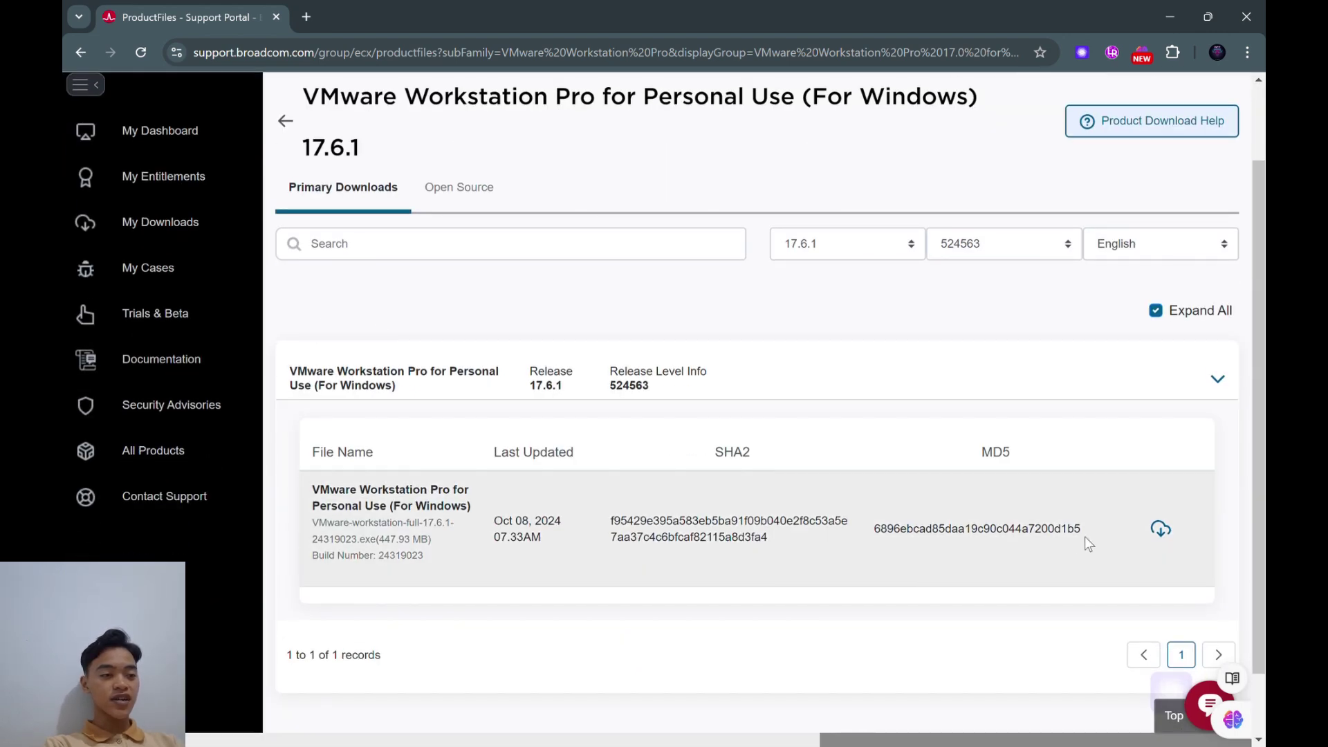
{"action": "left_click", "coordinate": [1161, 530]}
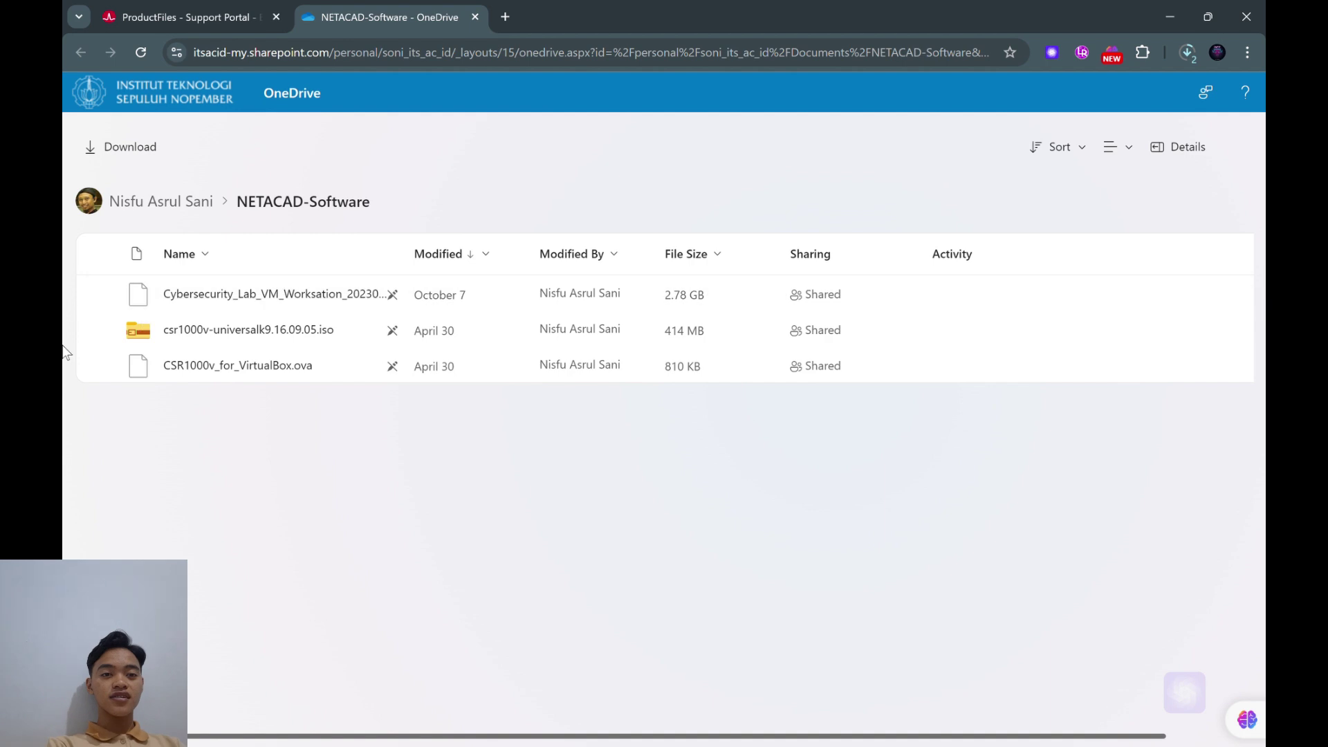
Download the Cybersecurity_Lab_VM_Worksation_20230210 OVA file from the NETACAD-Software folder and enlarge the file icons in the Tugas Infrastruktur TI folder
{"action": "left_click", "coordinate": [204, 293]}
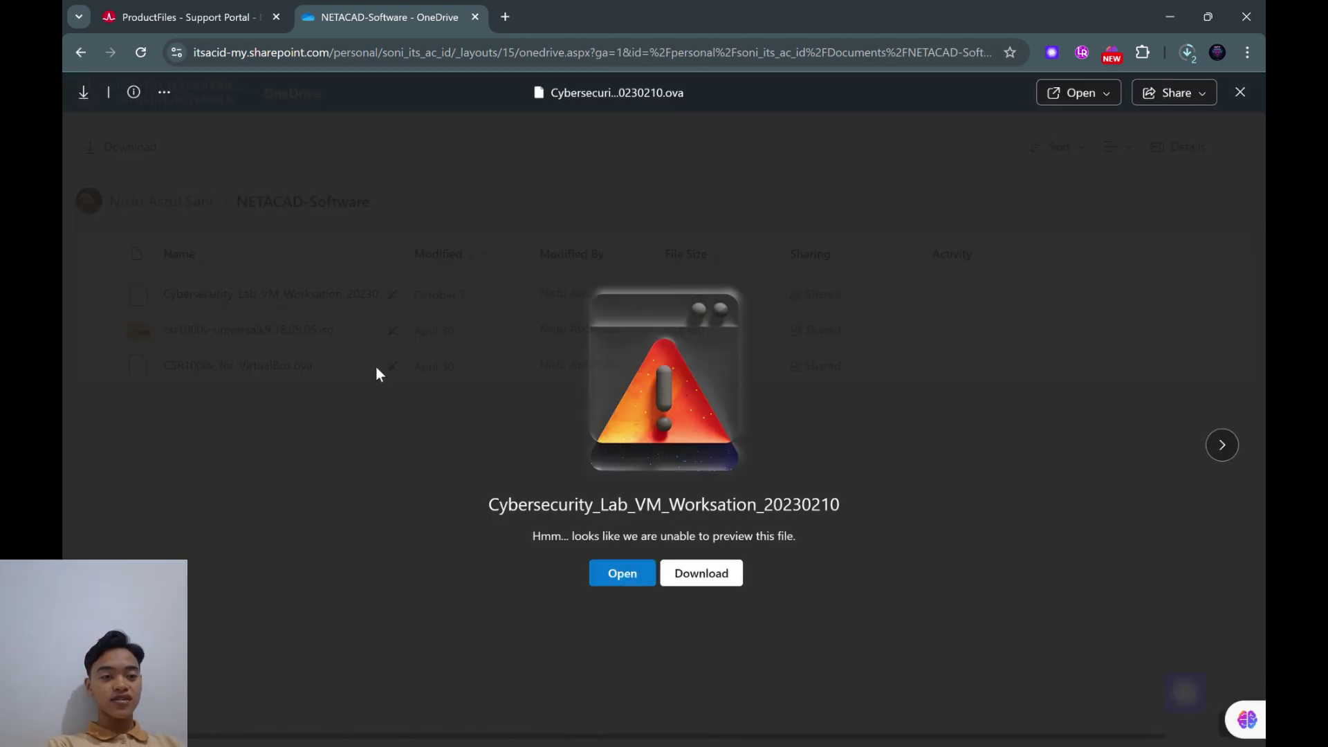
{"action": "left_click", "coordinate": [716, 582]}
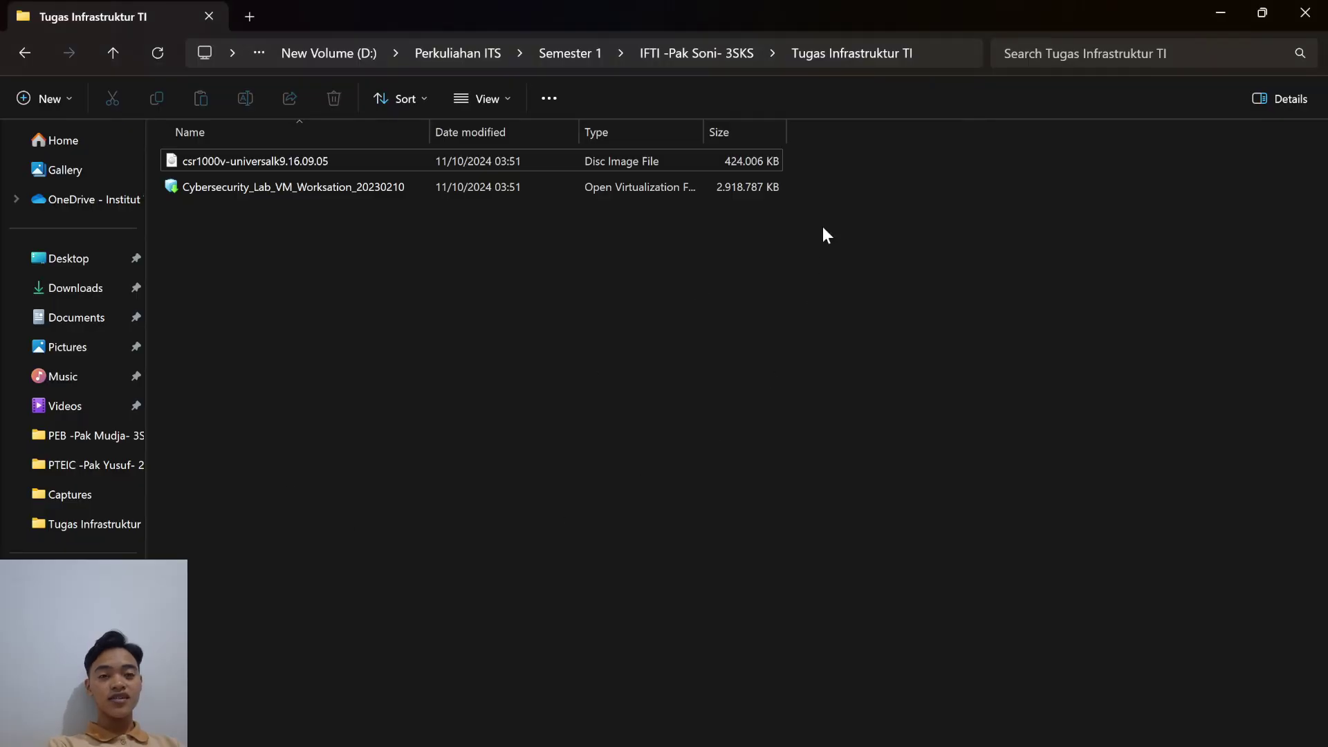
{"action": "scroll", "coordinate": [297, 231], "scroll_direction": "up", "scroll_amount": 3, "text": "ctrl"}
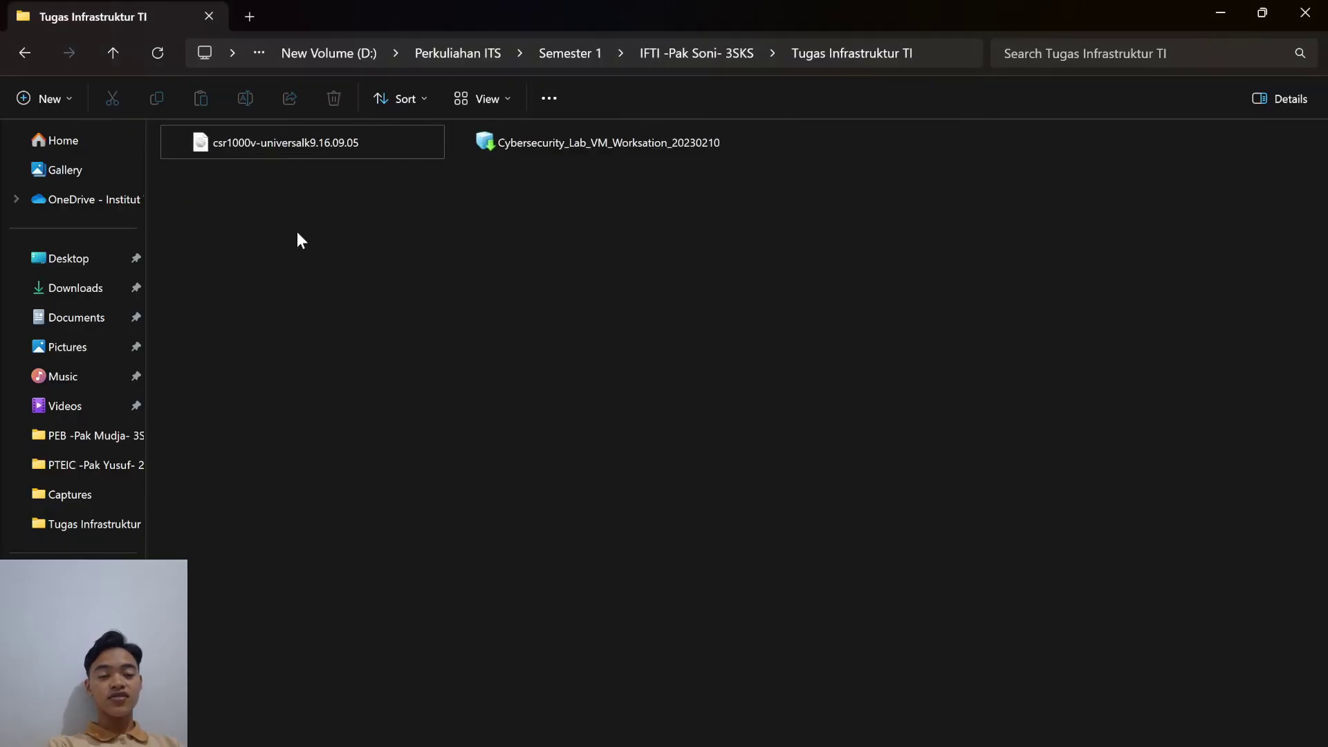
{"action": "scroll", "coordinate": [297, 231], "scroll_direction": "up", "scroll_amount": 4, "text": "ctrl"}
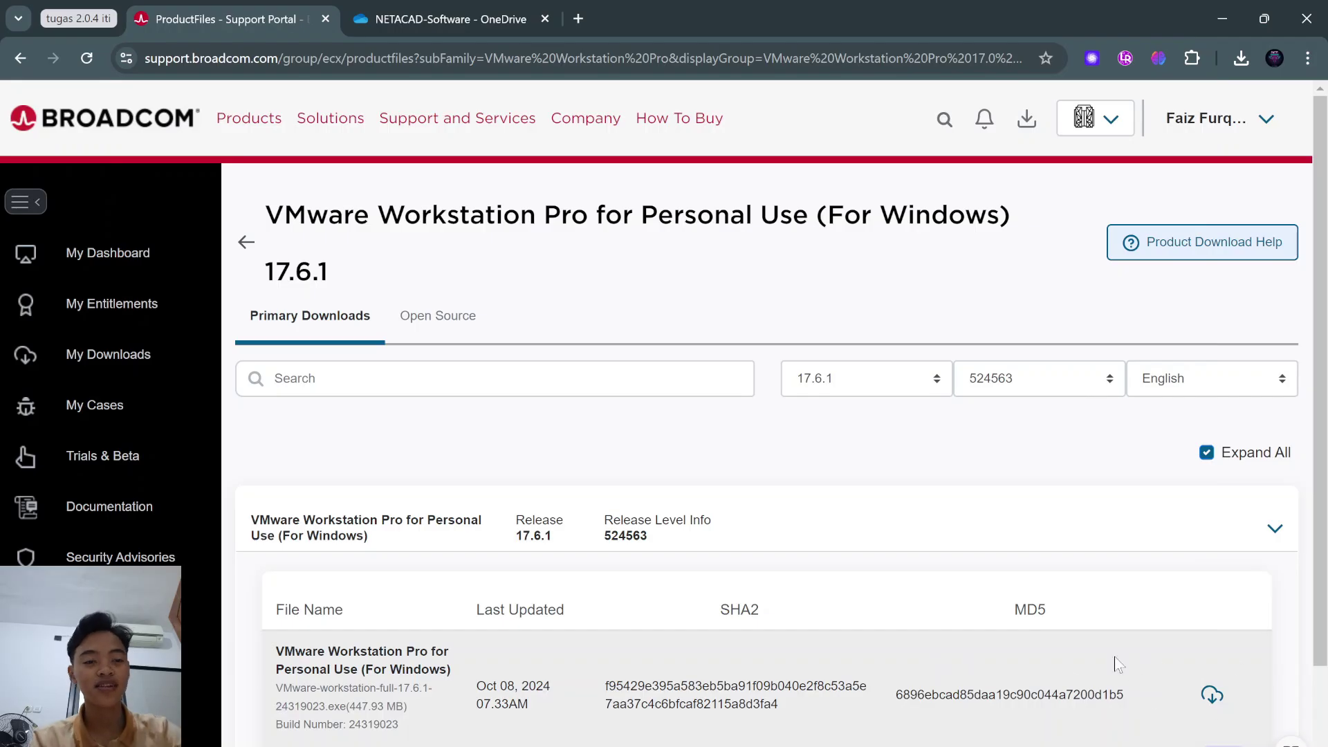
{"action": "scroll", "coordinate": [860, 598], "scroll_direction": "down", "scroll_amount": 3}
{"action": "scroll", "coordinate": [1042, 643], "scroll_direction": "up", "scroll_amount": 2}
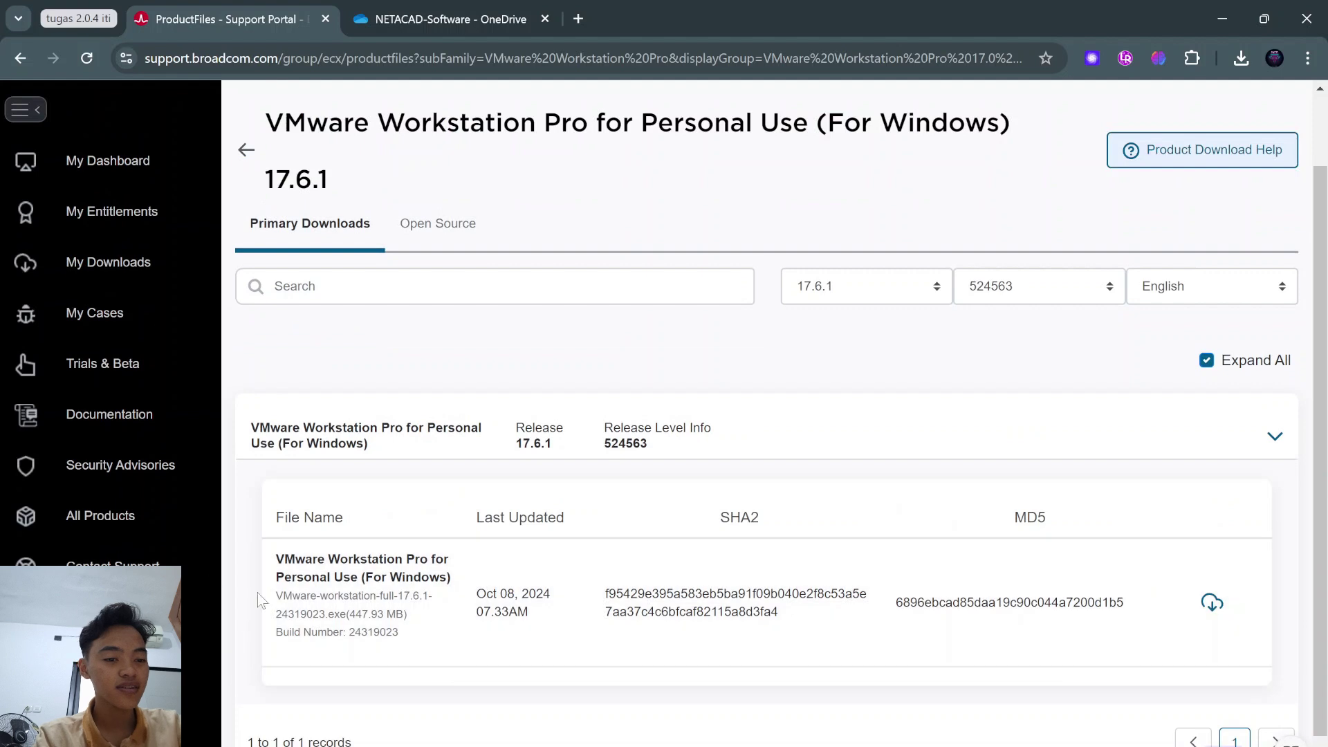
{"action": "mouse_move", "coordinate": [277, 559]}
{"action": "left_mouse_down"}
{"action": "mouse_move", "coordinate": [367, 615]}
{"action": "mouse_move", "coordinate": [357, 699]}
{"action": "left_mouse_up"}
{"action": "left_click", "coordinate": [357, 701]}
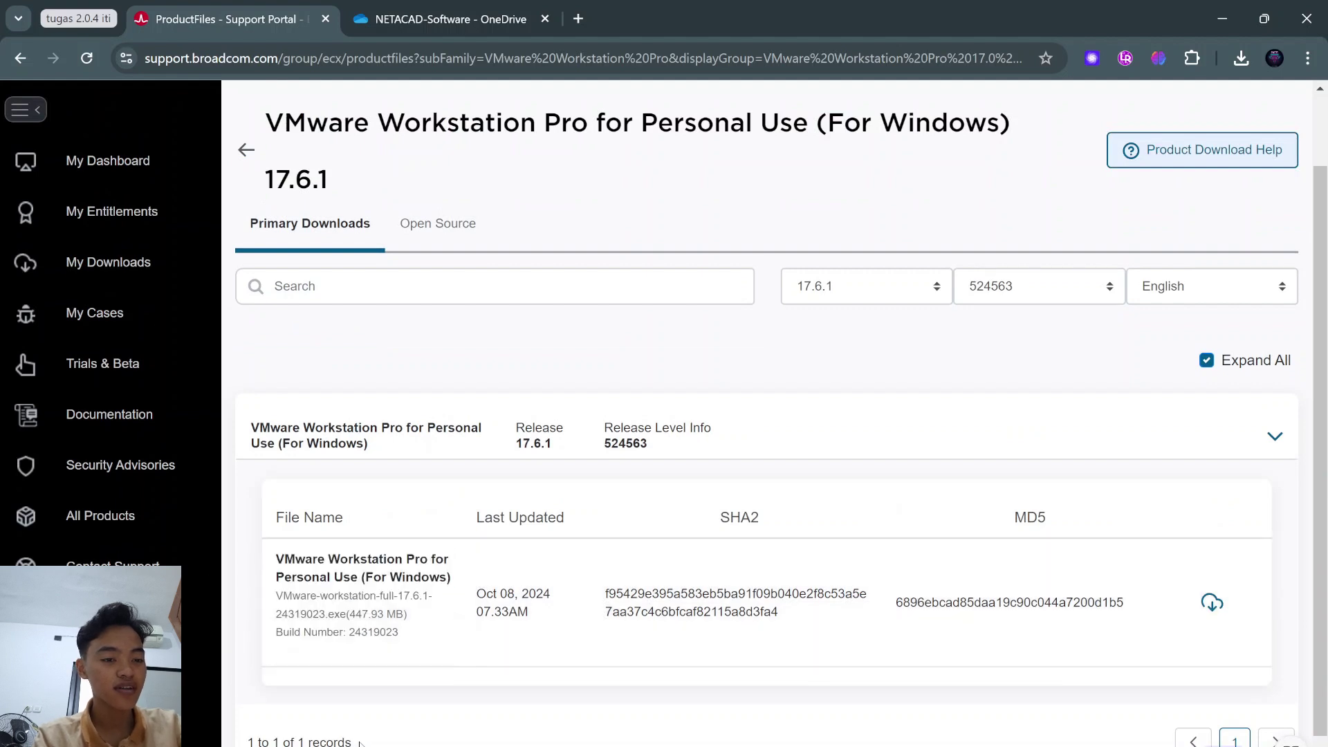
{"action": "scroll", "coordinate": [357, 700], "scroll_direction": "down", "scroll_amount": 1}
Replace the open File Explorer window with a new one and run the VMware-workstation-full-17.6.1-24319023 installer from Downloads
{"action": "mouse_move", "coordinate": [501, 745]}
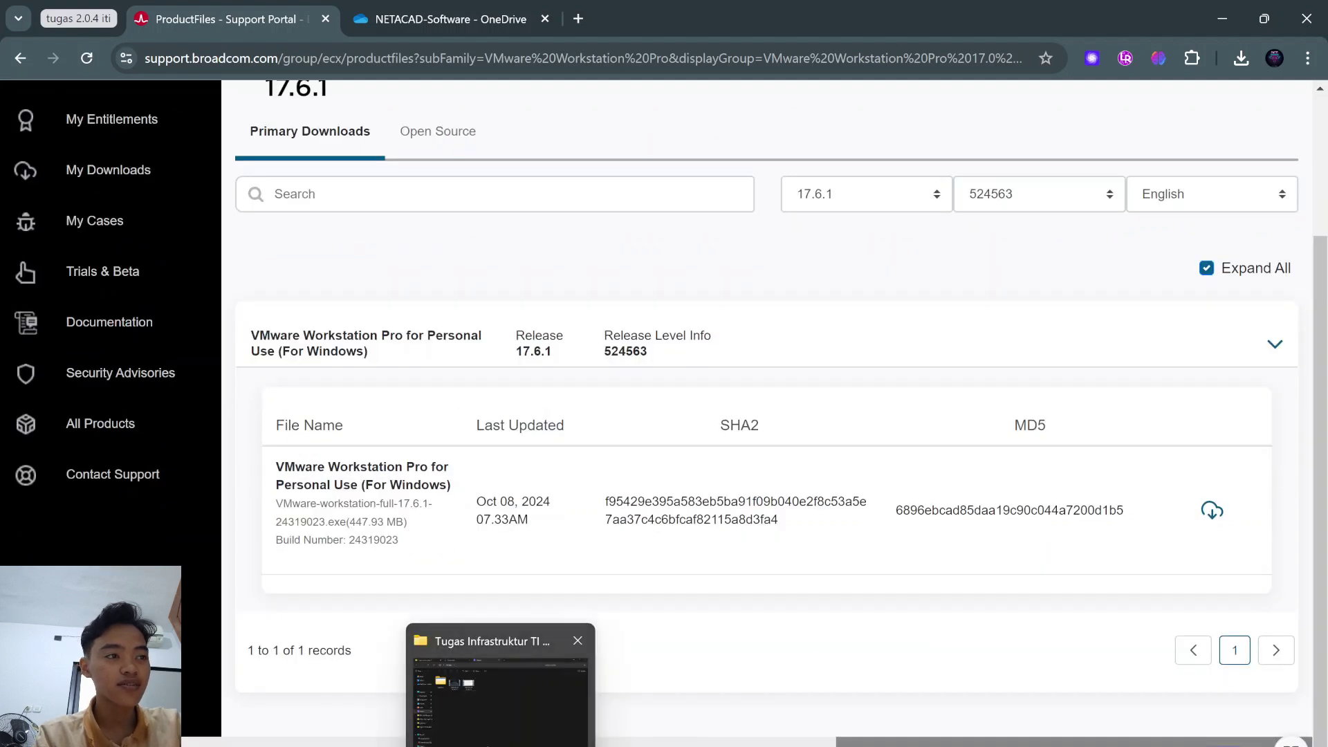
{"action": "left_click", "coordinate": [576, 641]}
{"action": "left_click", "coordinate": [501, 744]}
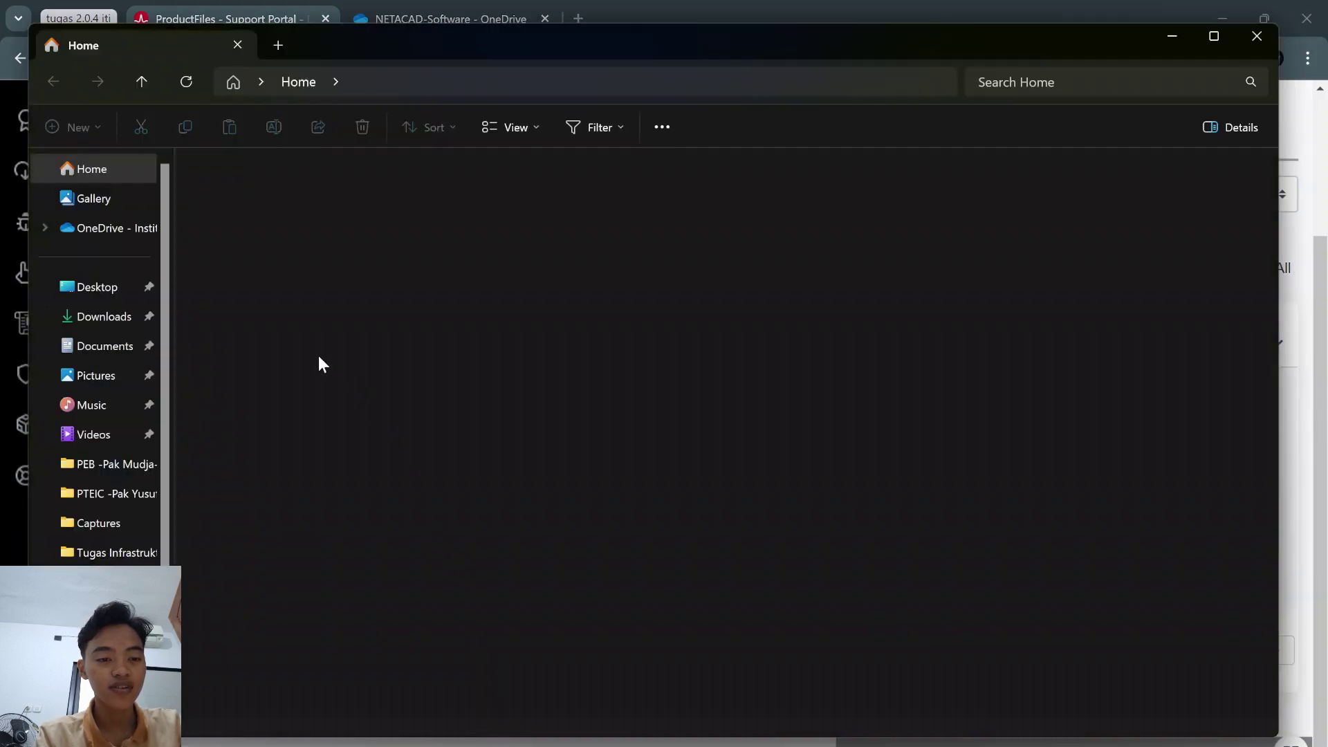
{"action": "left_click", "coordinate": [94, 316]}
{"action": "left_click", "coordinate": [222, 268]}
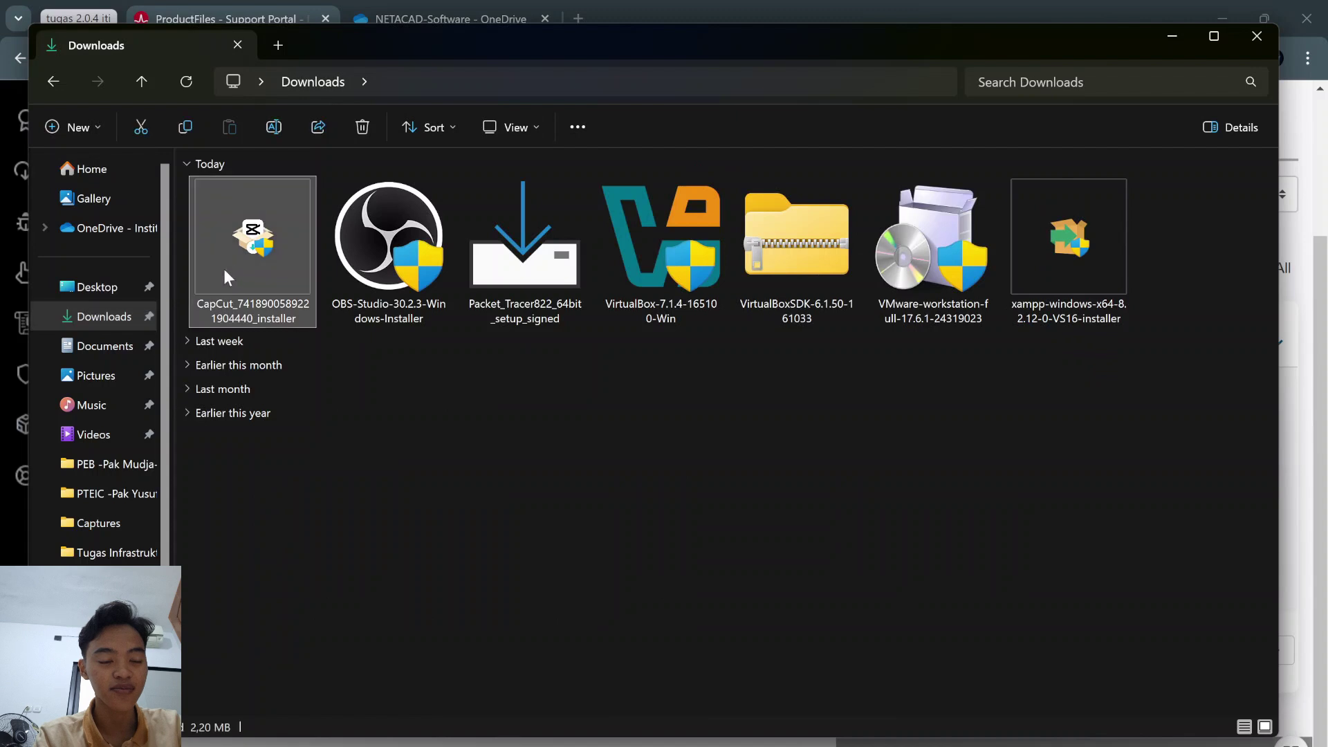
{"action": "left_click", "coordinate": [953, 314]}
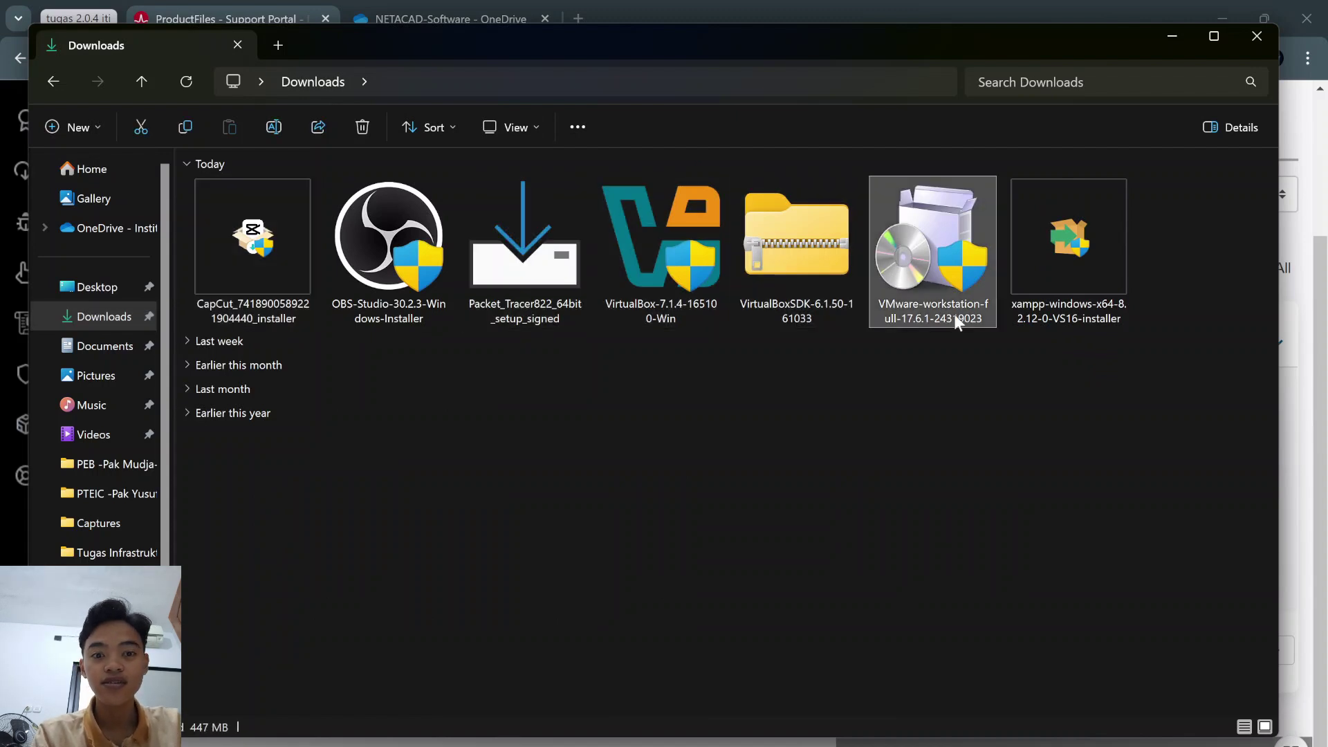
{"action": "double_click", "coordinate": [950, 266]}
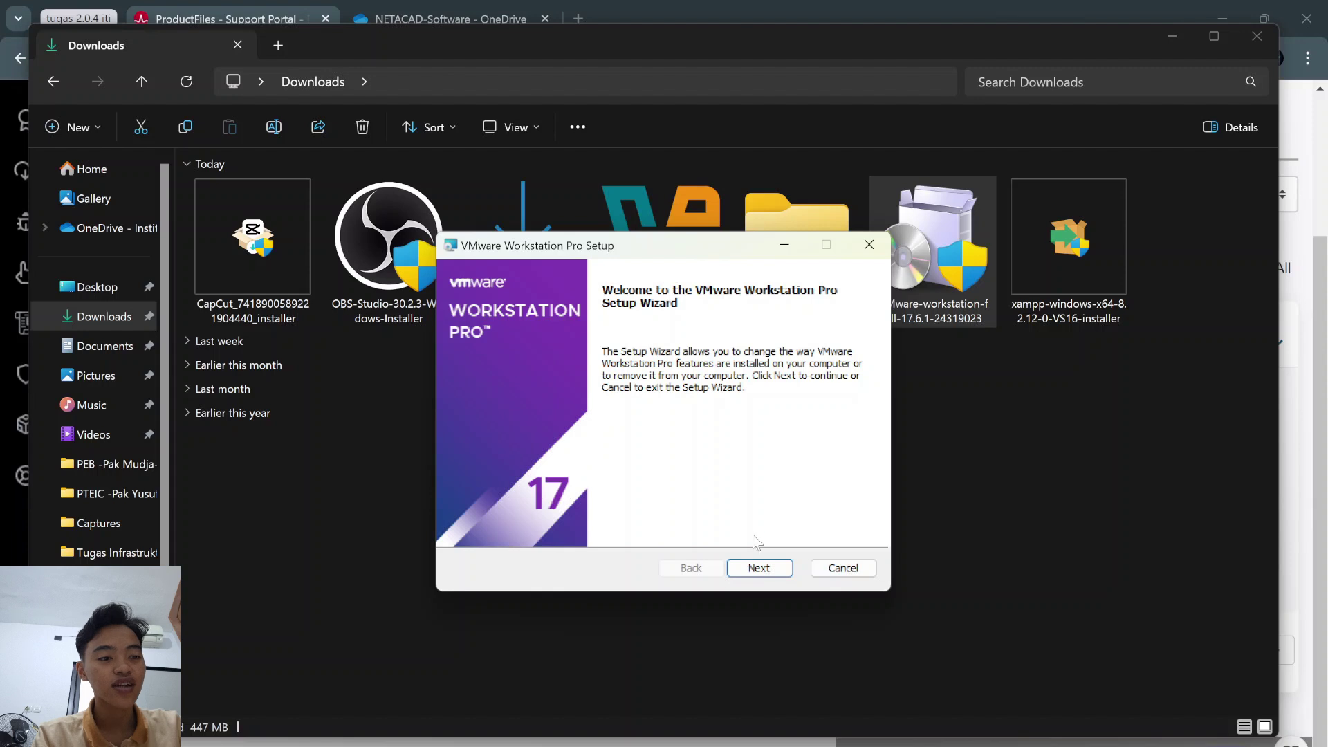
Cancel the VMware Workstation Pro setup and exit the wizard
{"action": "left_click", "coordinate": [855, 569]}
{"action": "left_click", "coordinate": [621, 459]}
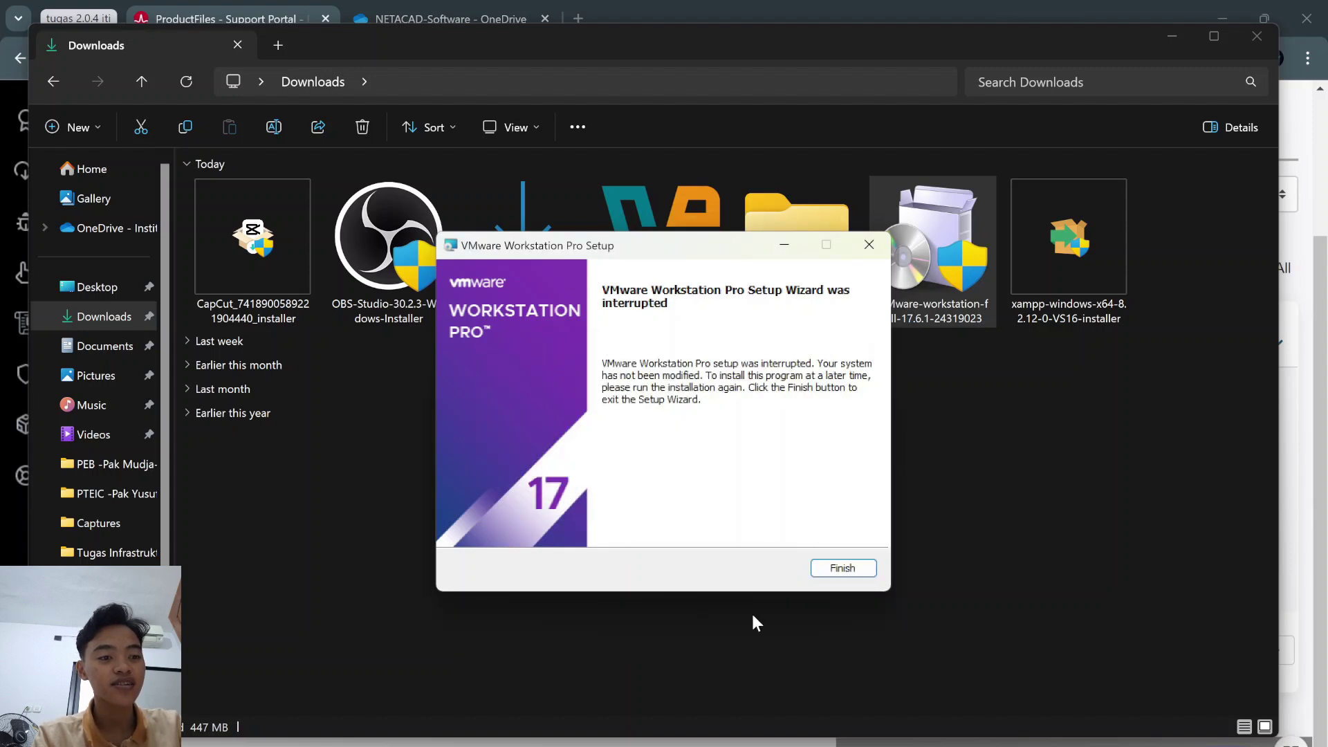
{"action": "left_click", "coordinate": [857, 571]}
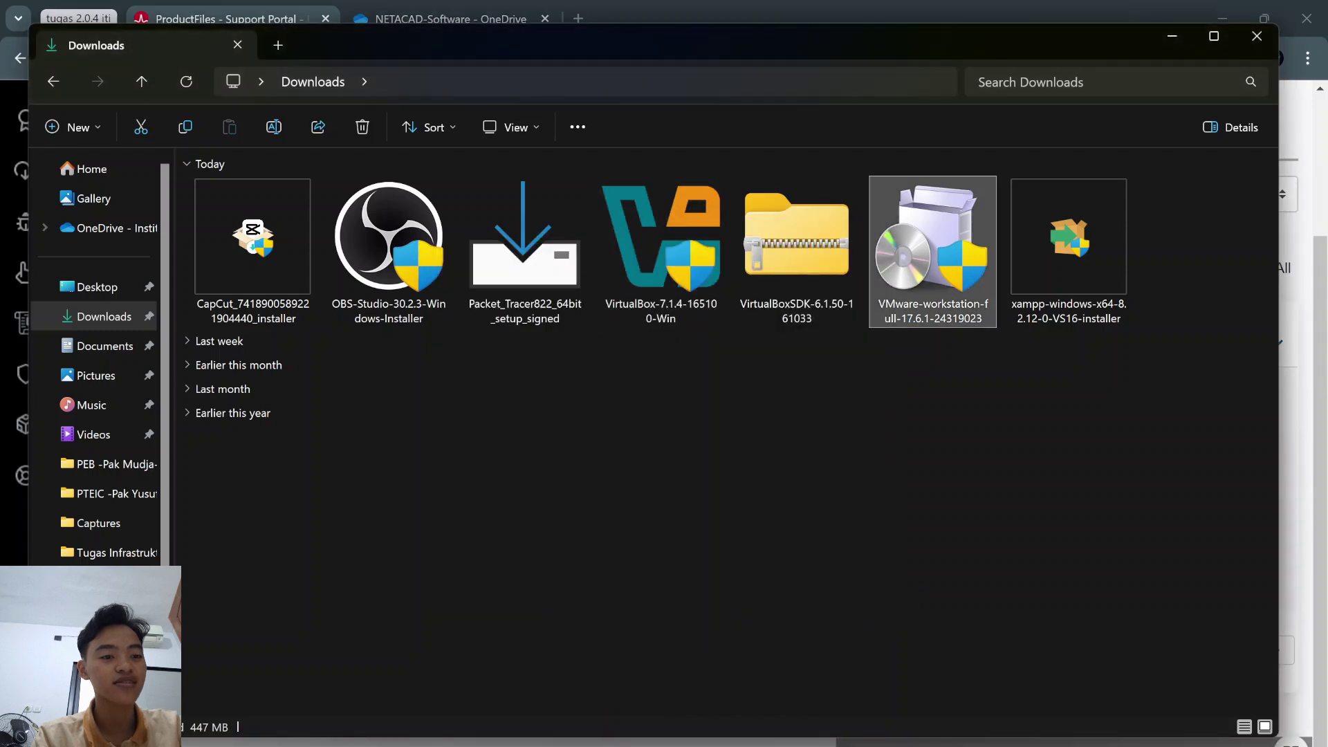
Switch to VMware Workstation and open the Cybersecurity_Lab_VM_Worksation_20230210 file as a virtual machine from the Home page
{"action": "key", "text": "super+s"}
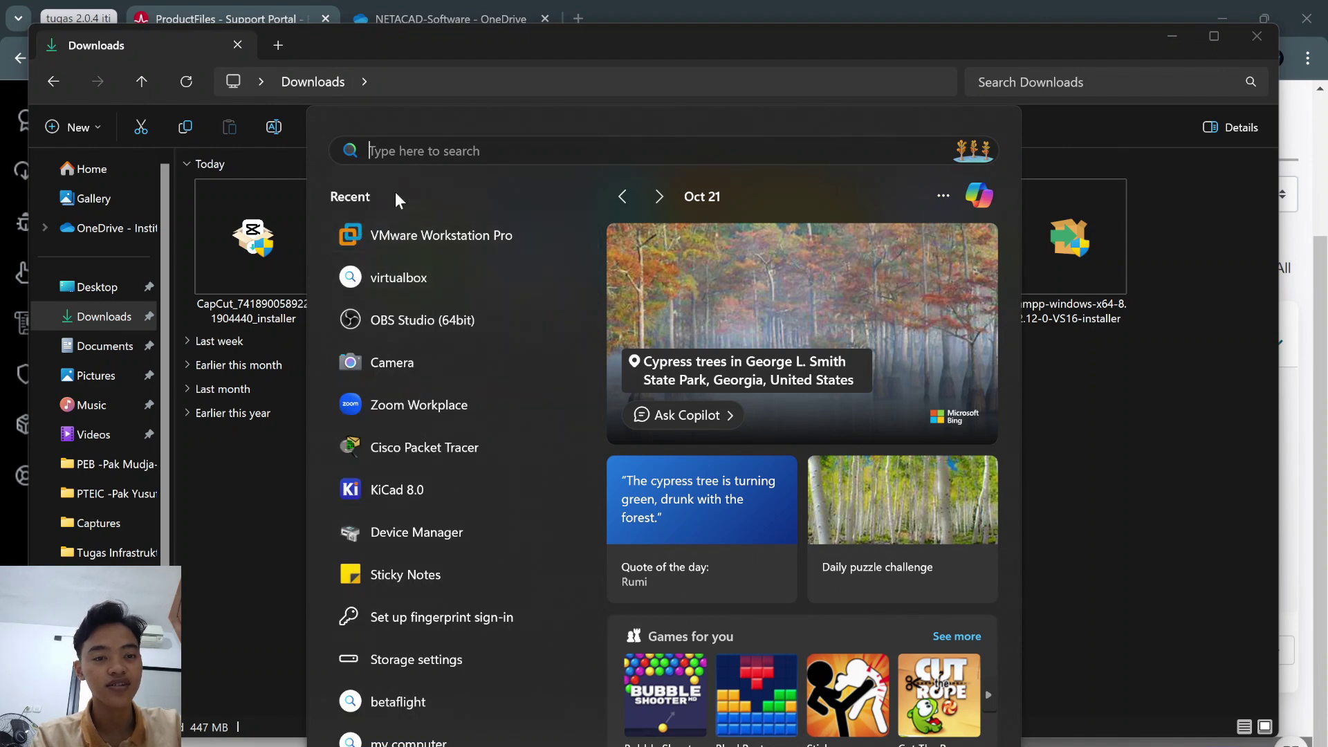
{"action": "key", "text": "Escape"}
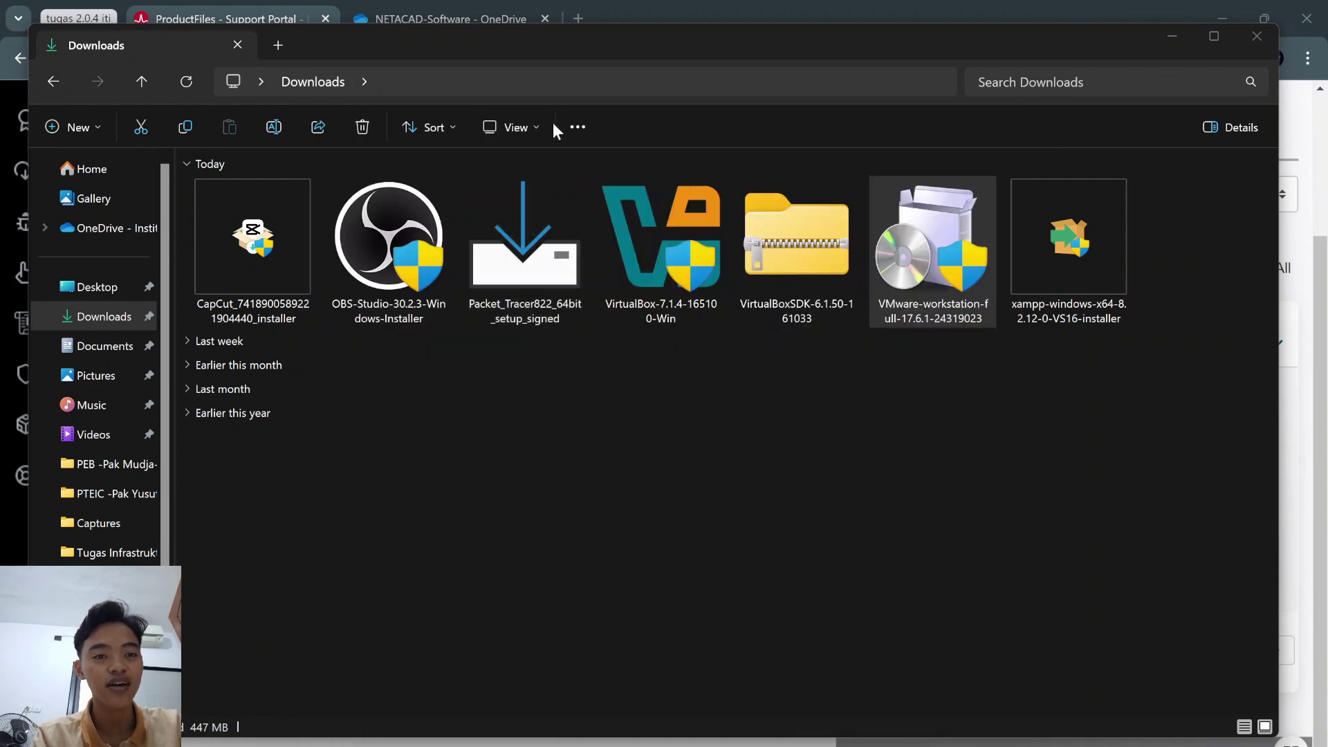
{"action": "left_click", "coordinate": [967, 744]}
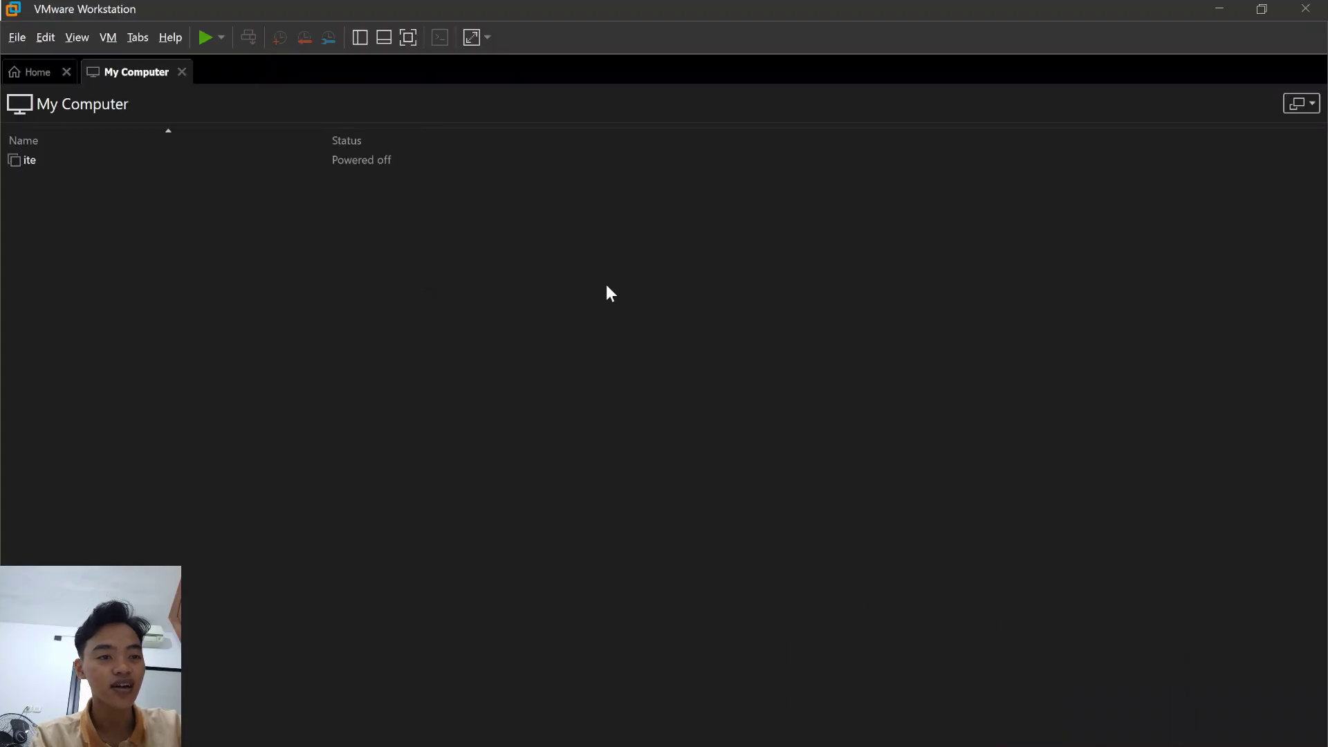
{"action": "left_click", "coordinate": [34, 76]}
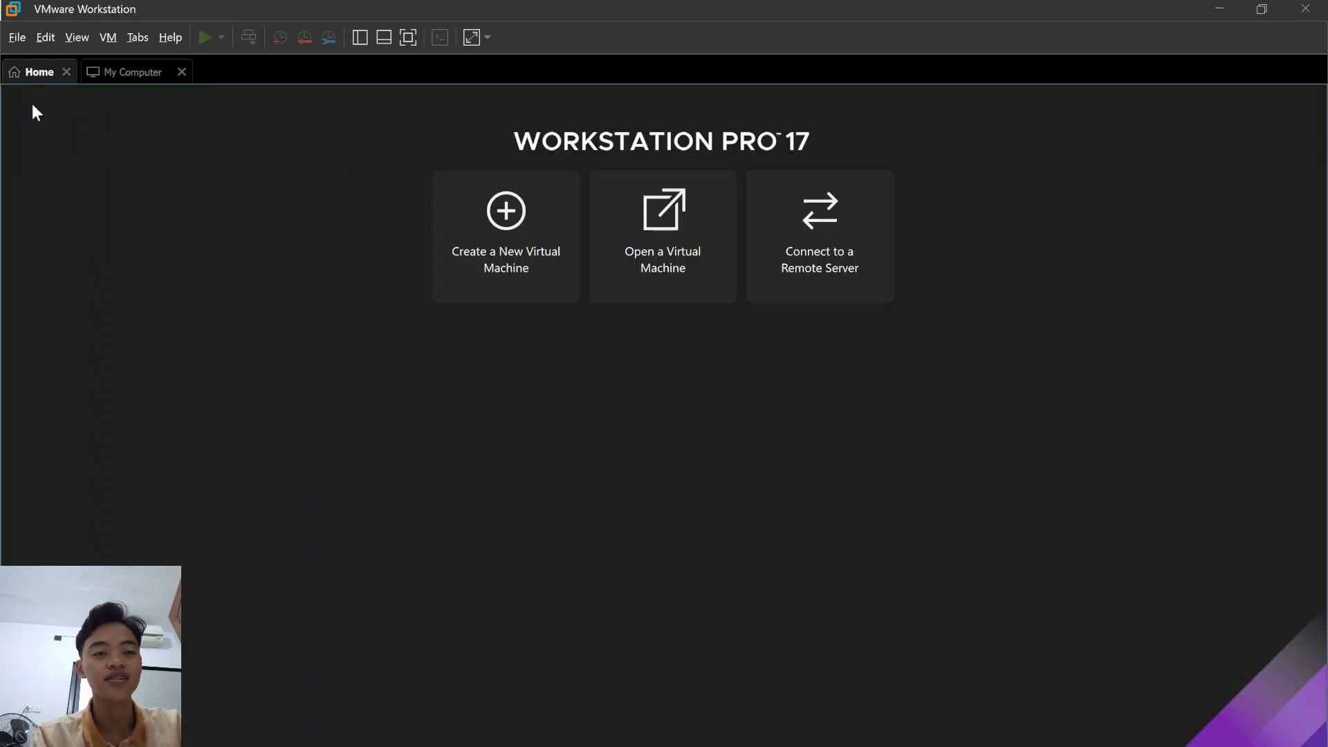
{"action": "left_click", "coordinate": [670, 238]}
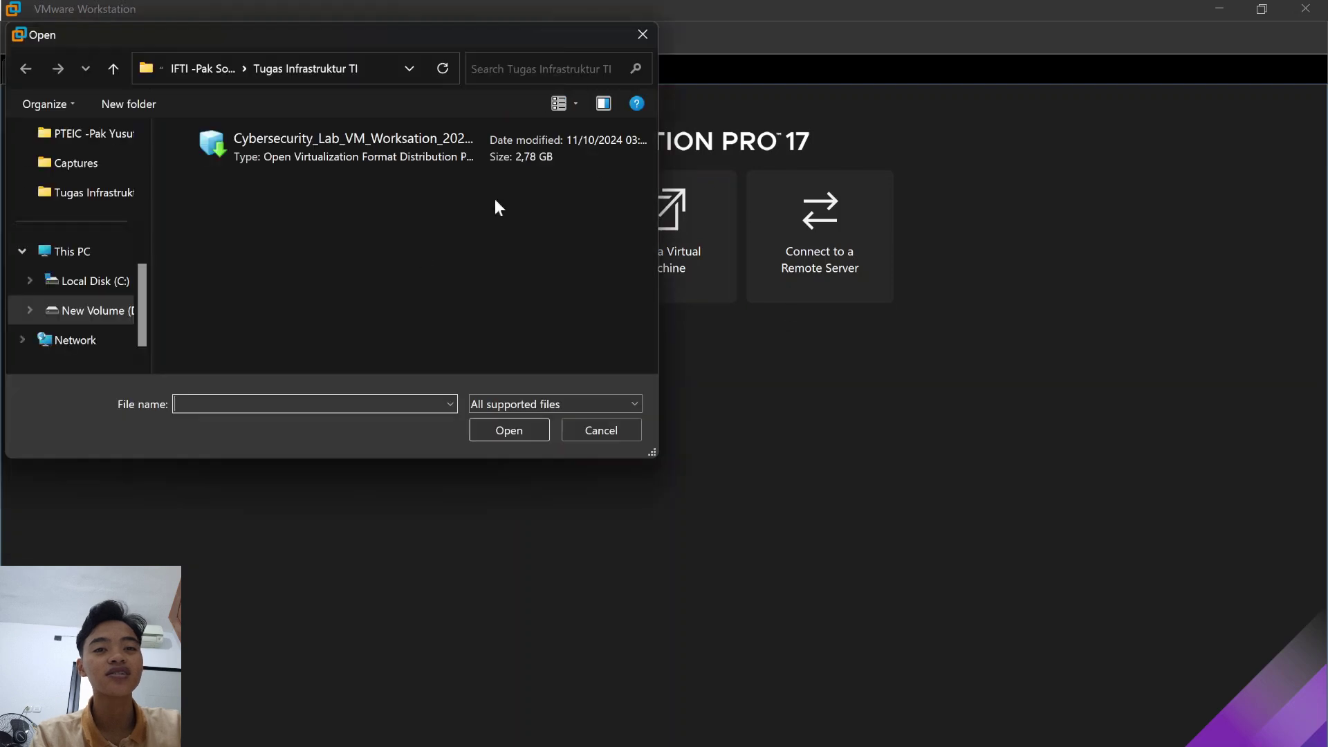
{"action": "left_click", "coordinate": [324, 164]}
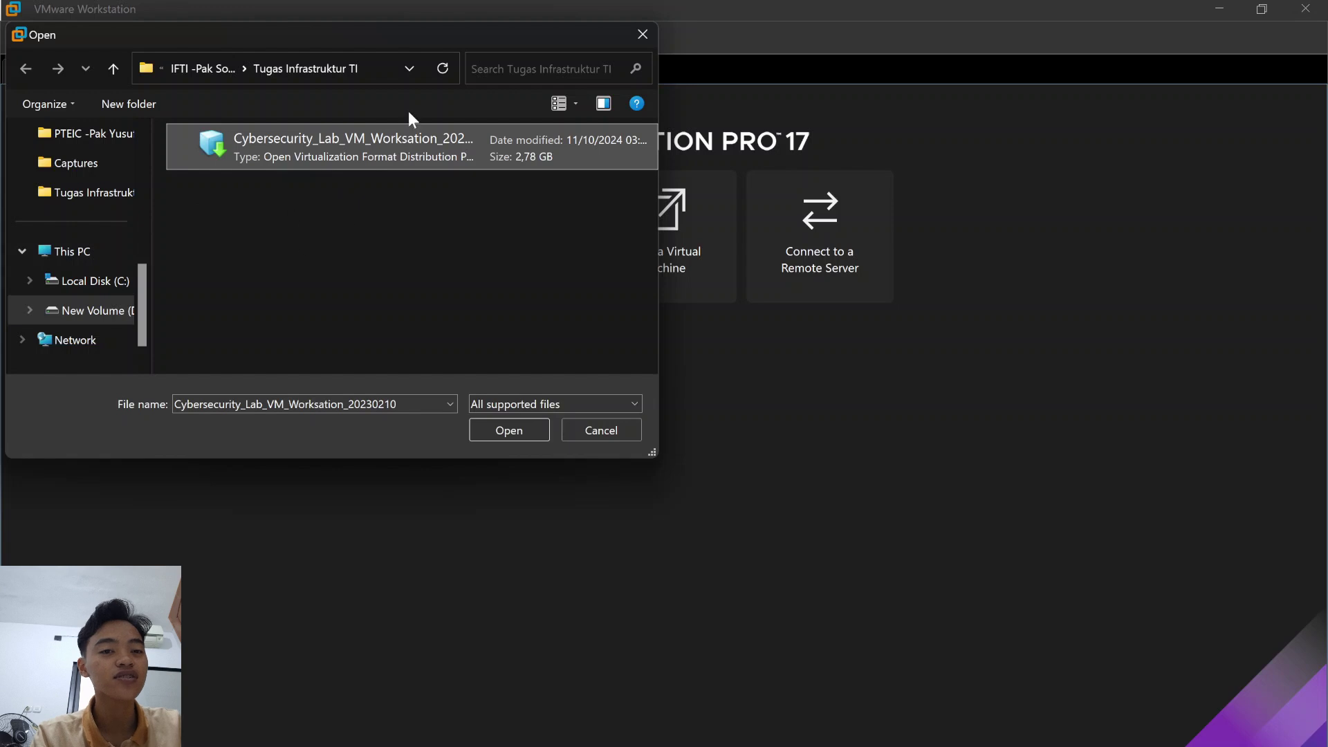
{"action": "left_click", "coordinate": [530, 435]}
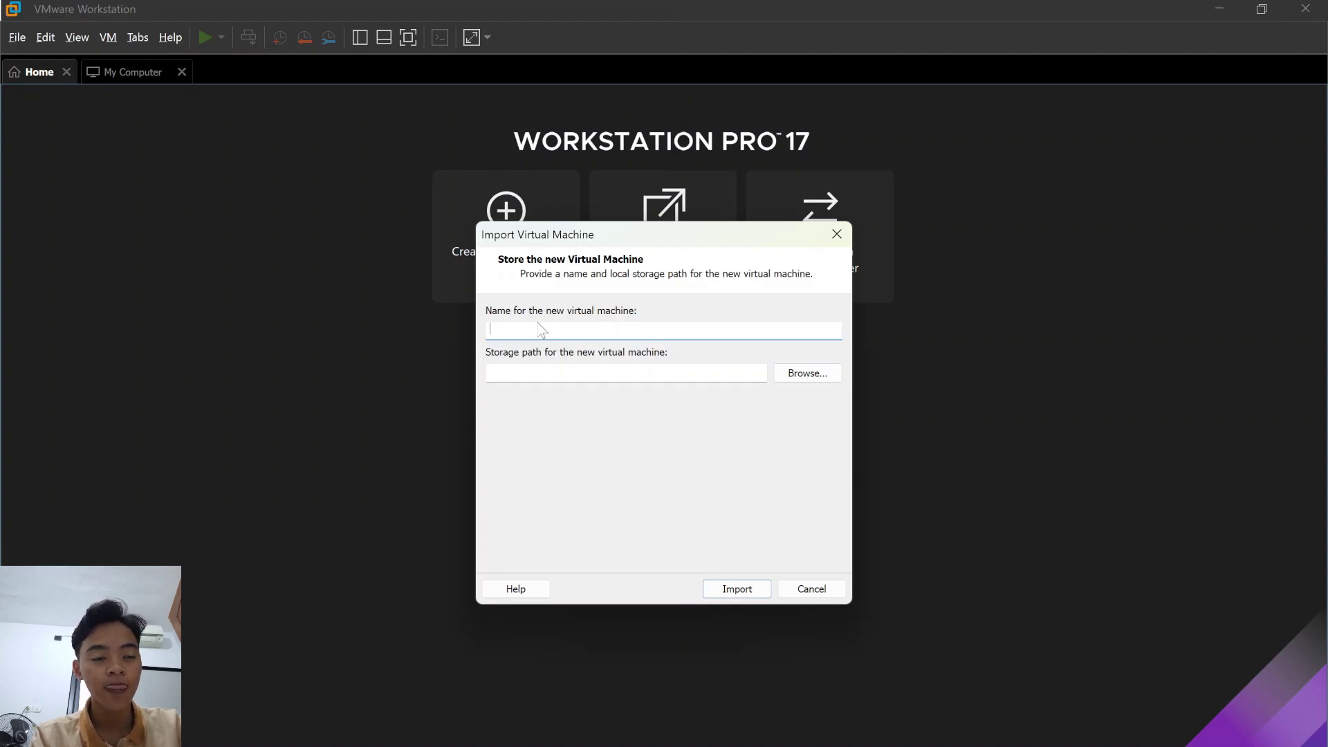
Name the new virtual machine FILE_OS_IKTI in the import dialog
{"action": "type", "text": "F"}
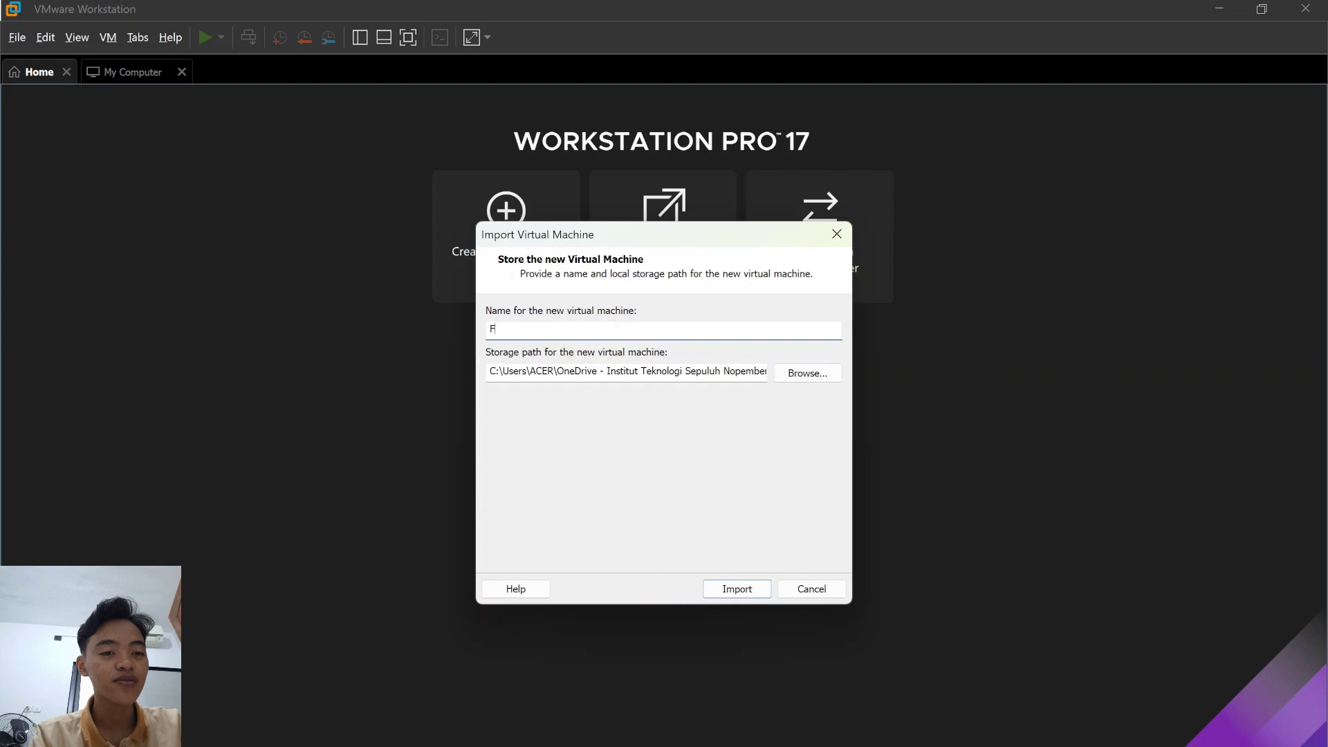
{"action": "key", "text": "BackSpace"}
{"action": "type", "text": "FI"}
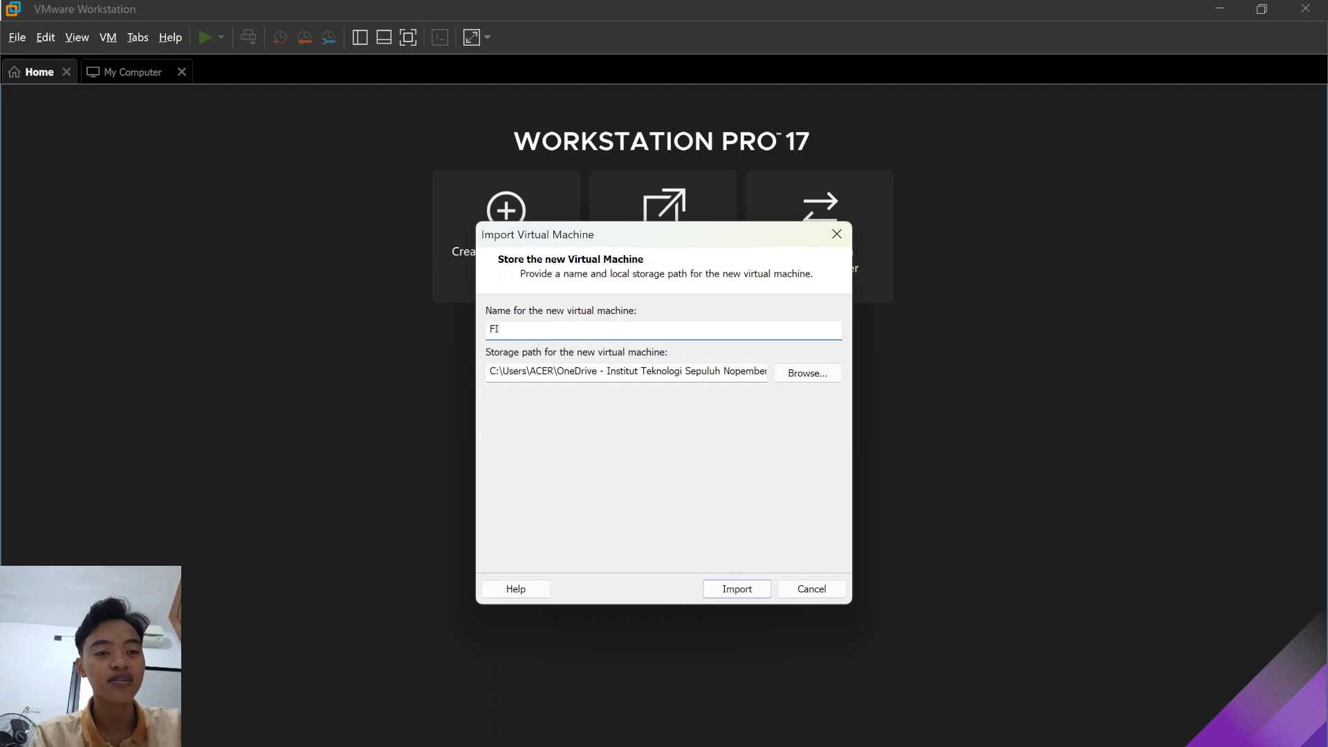
{"action": "type", "text": "EL"}
{"action": "key", "text": "BackSpace"}
{"action": "key", "text": "BackSpace"}
{"action": "type", "text": "LE"}
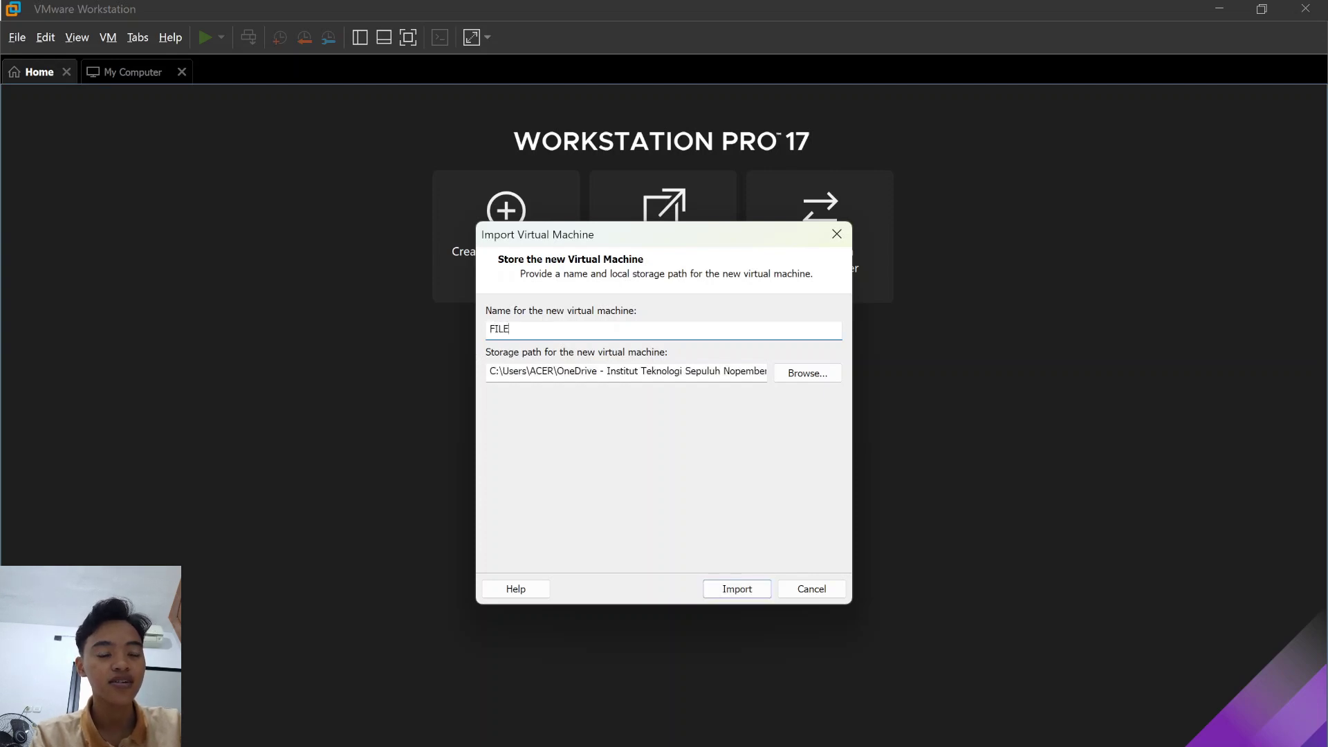
{"action": "type", "text": "_OS_IKTI"}
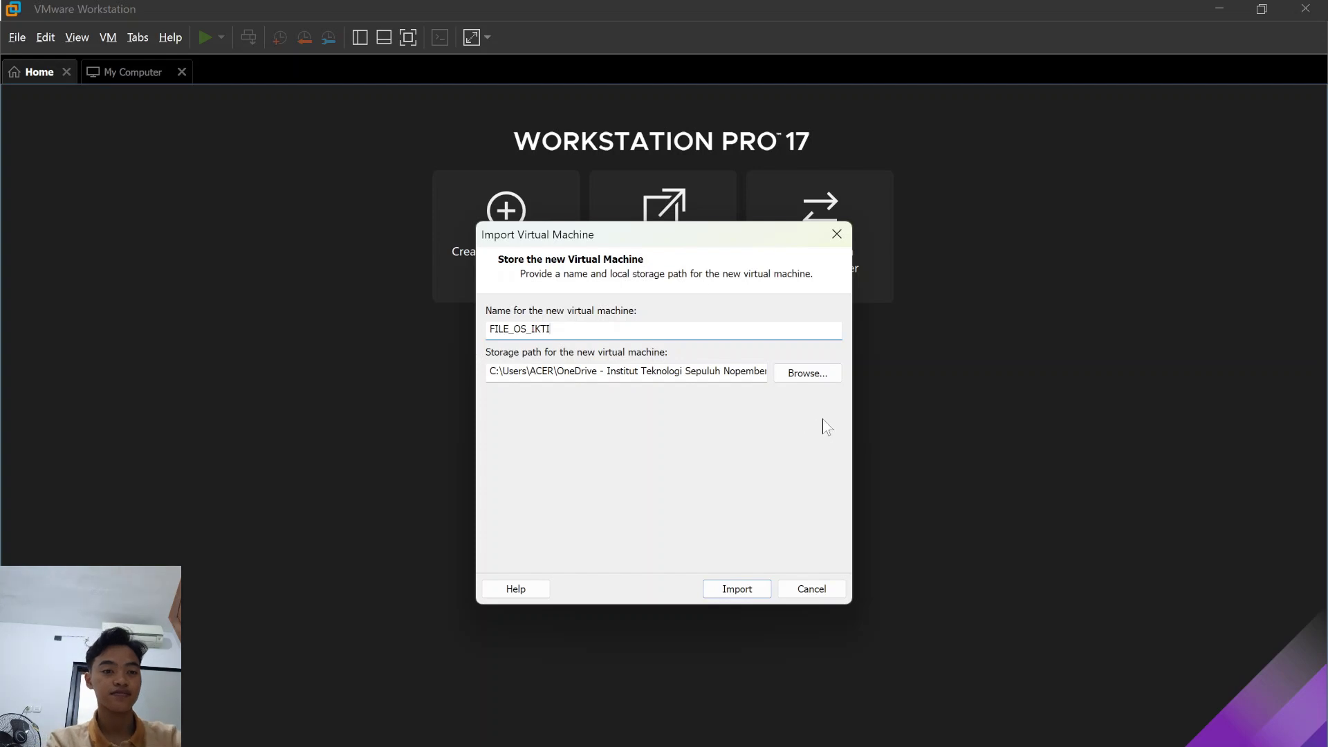
Set the storage path to the Tugas Infrastruktur TI folder inside the IFTI course folder of D:\Perkuliahan ITS\Semester 1 and start the import
{"action": "left_click", "coordinate": [785, 375]}
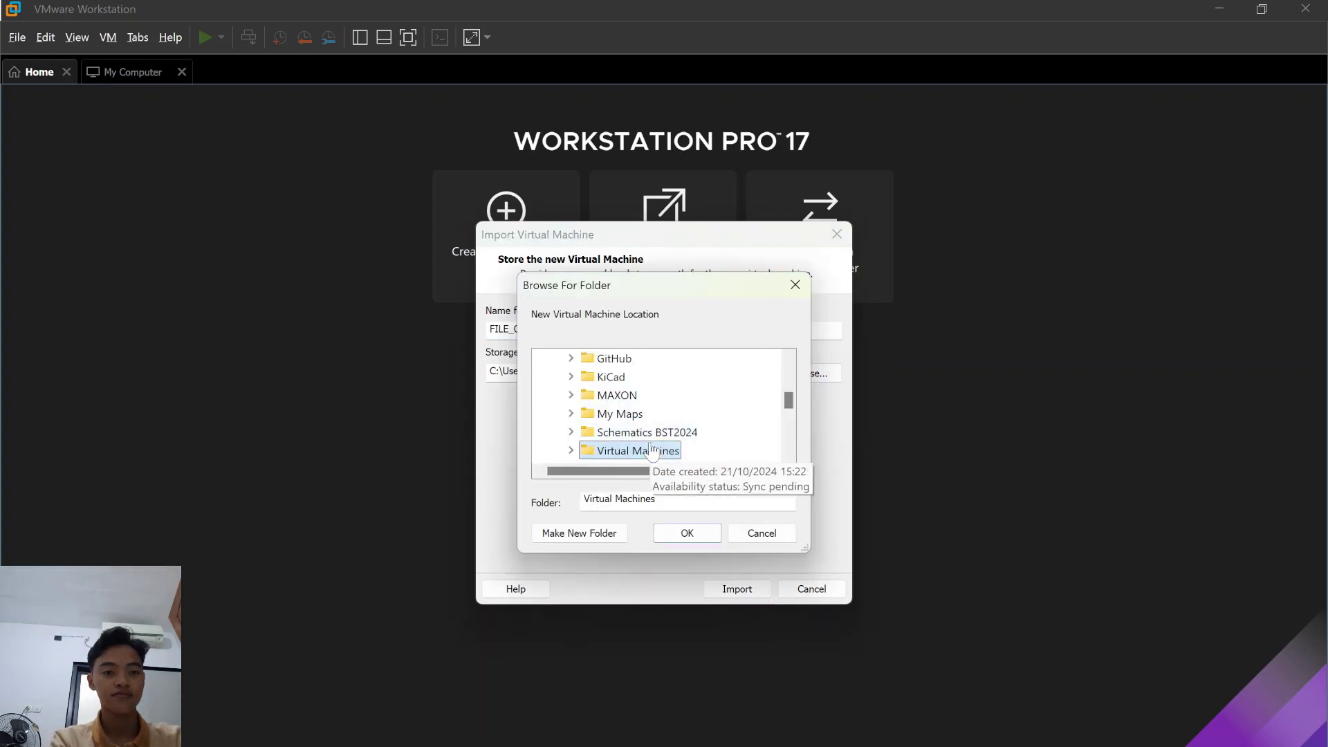
{"action": "scroll", "coordinate": [637, 442], "scroll_direction": "down", "scroll_amount": 4}
{"action": "scroll", "coordinate": [602, 437], "scroll_direction": "down", "scroll_amount": 3}
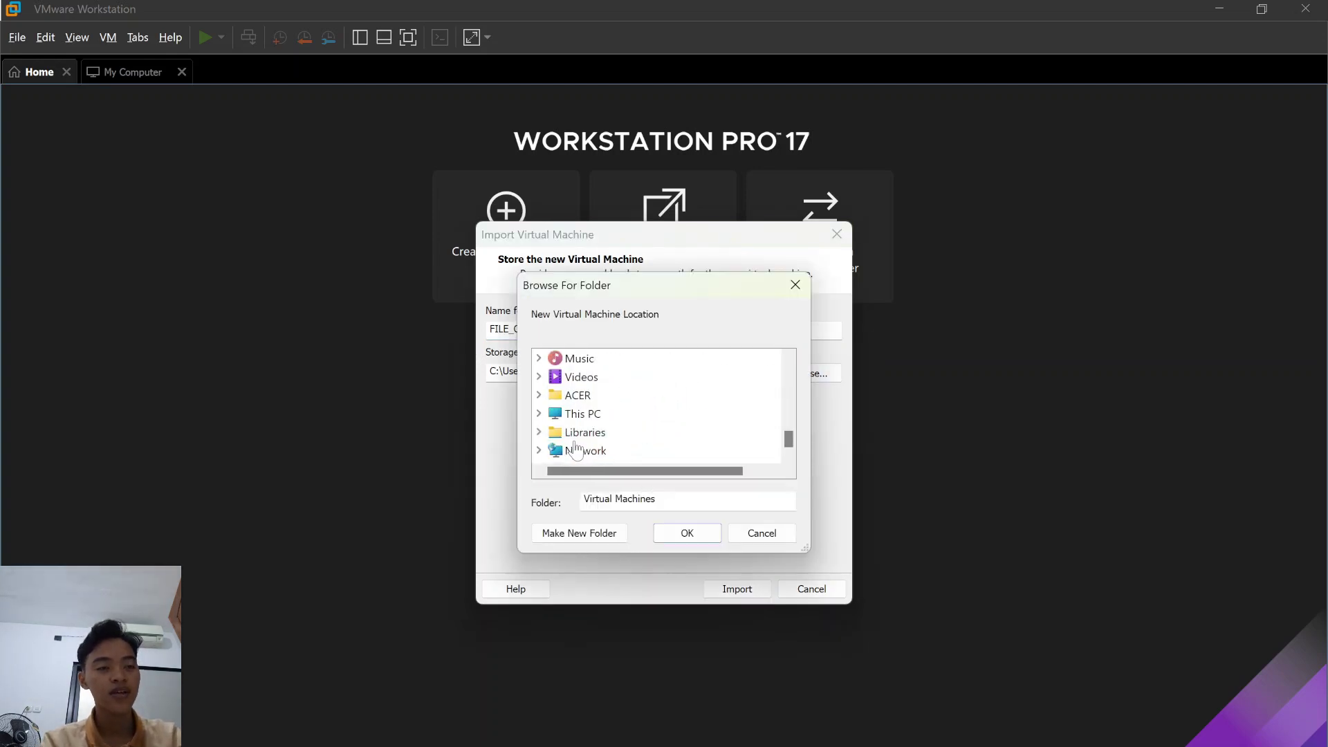
{"action": "left_click", "coordinate": [539, 414]}
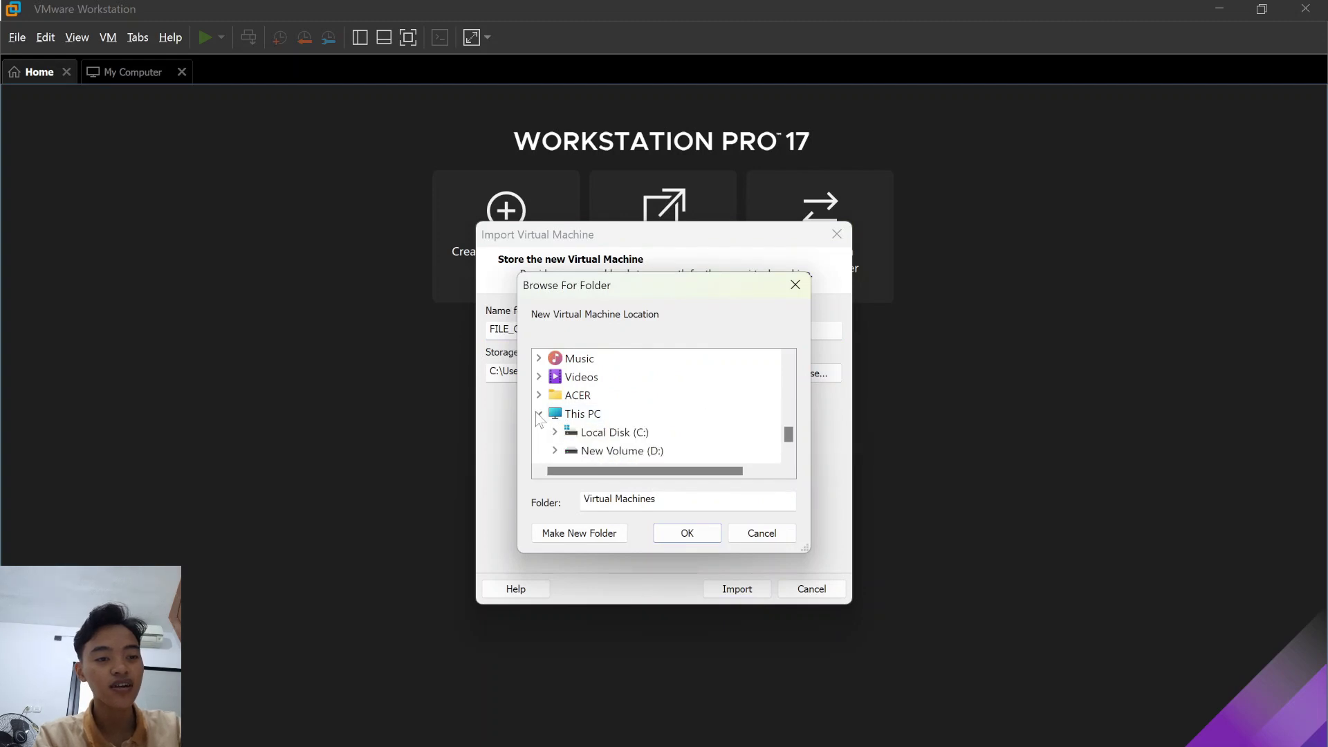
{"action": "double_click", "coordinate": [578, 453]}
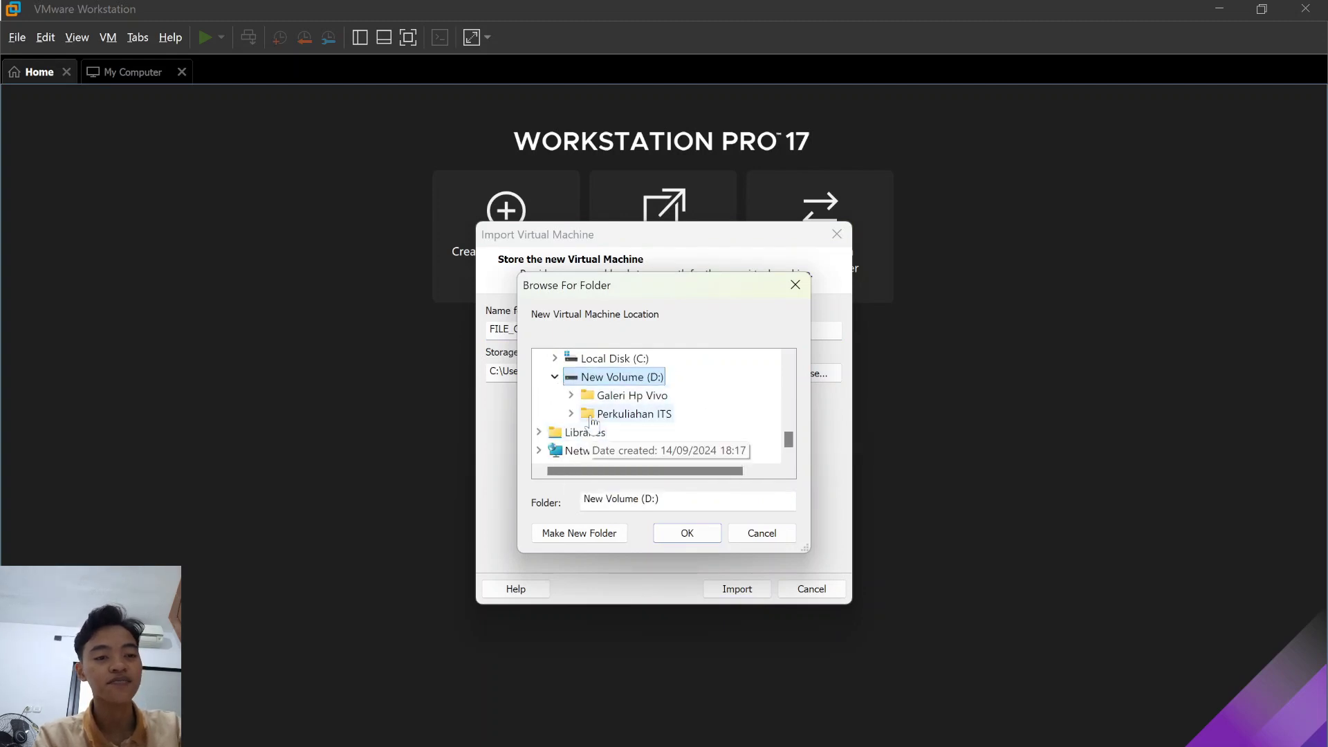
{"action": "double_click", "coordinate": [609, 413]}
{"action": "double_click", "coordinate": [620, 450]}
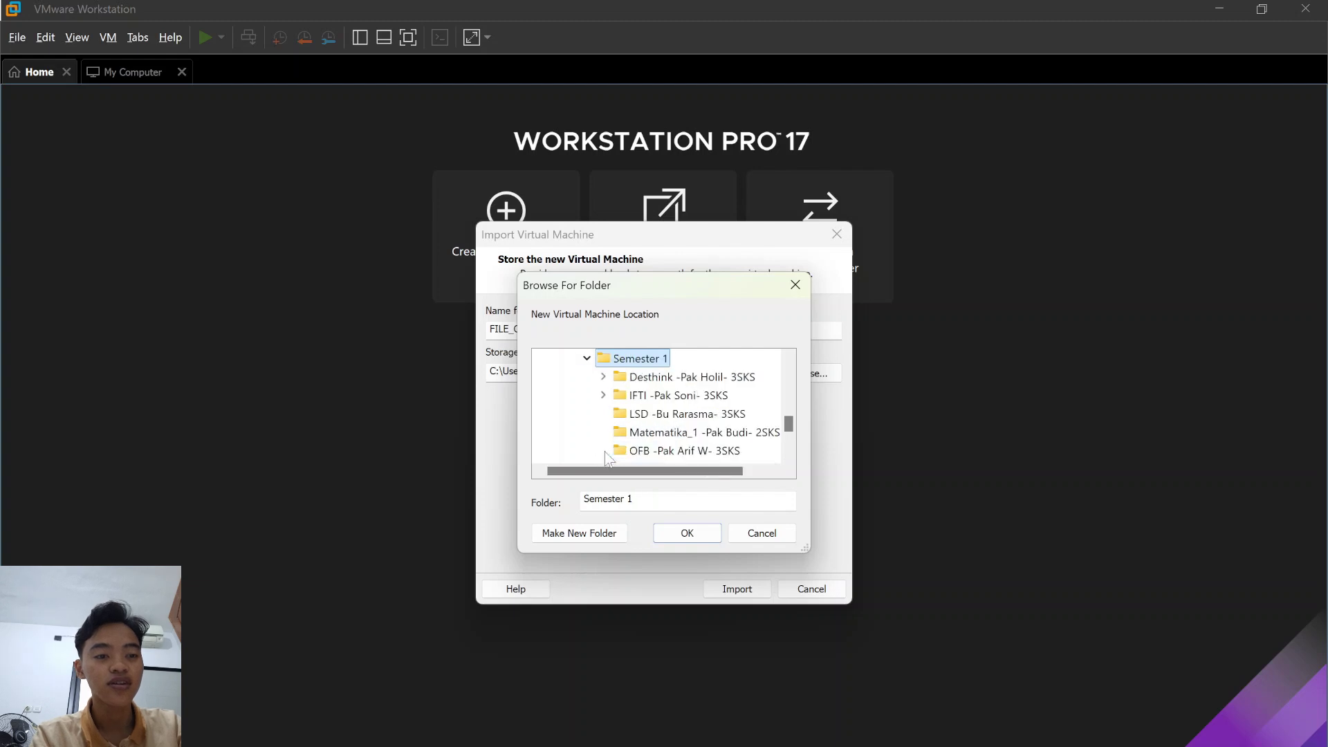
{"action": "double_click", "coordinate": [622, 395]}
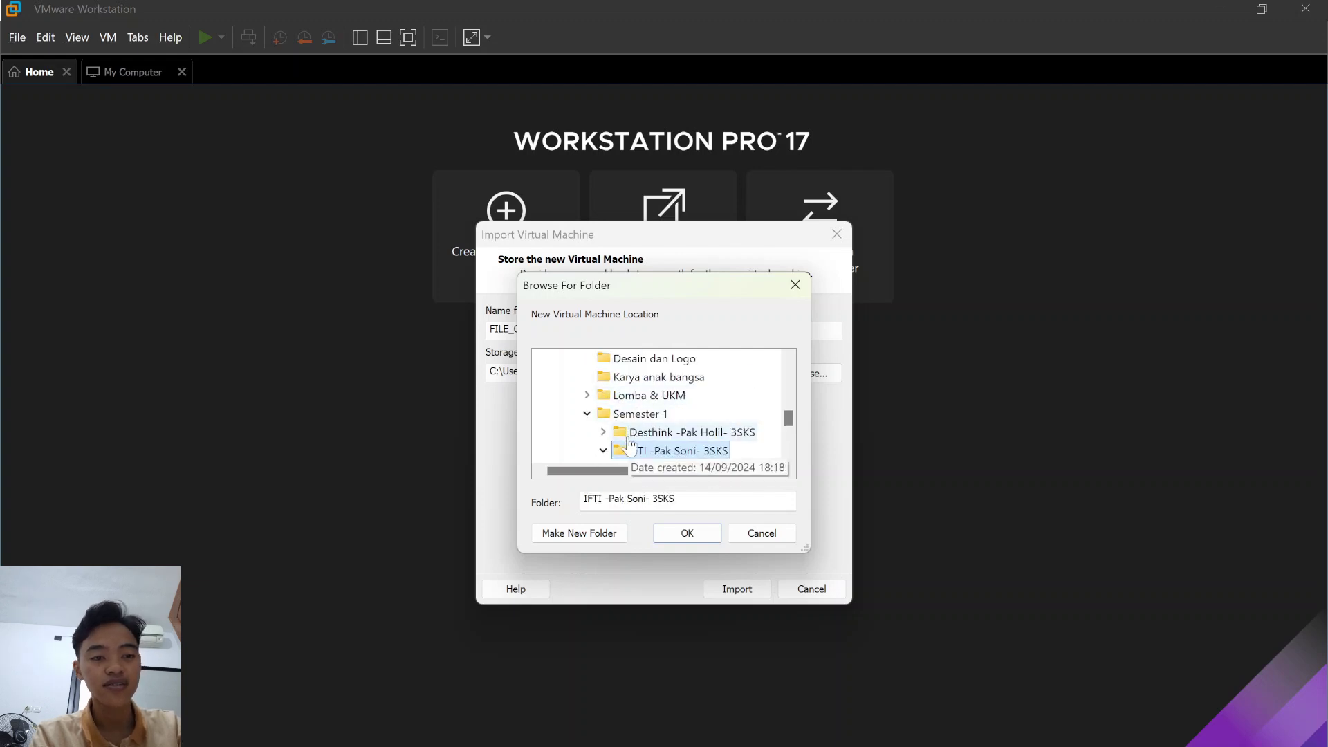
{"action": "left_click", "coordinate": [633, 415]}
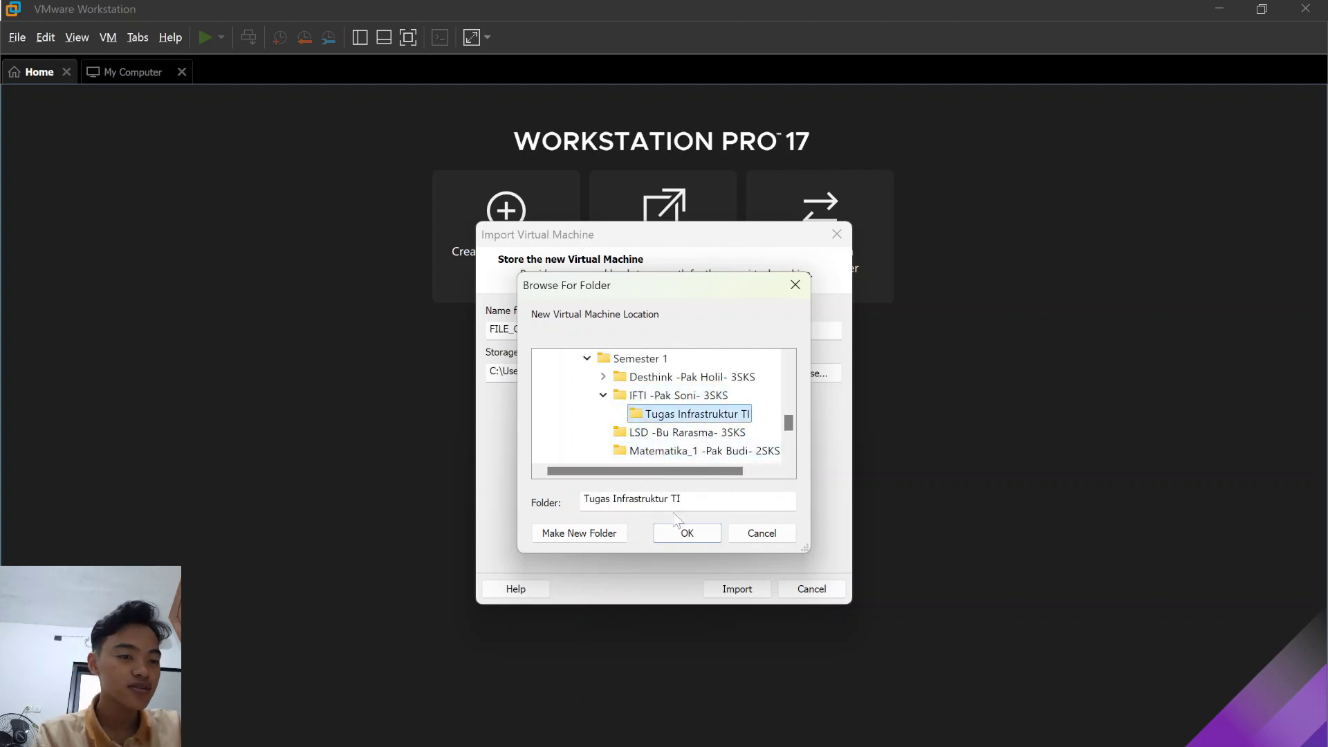
{"action": "left_click", "coordinate": [687, 533]}
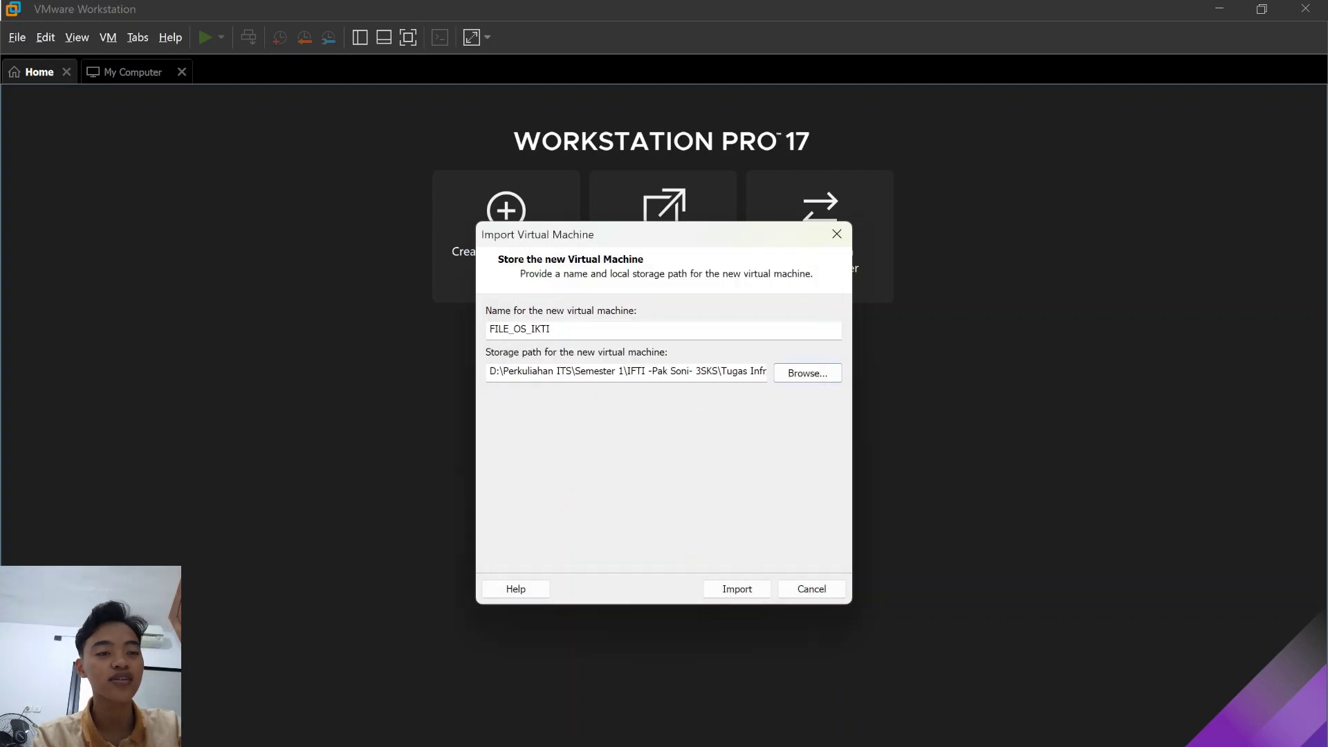
{"action": "left_click", "coordinate": [761, 588]}
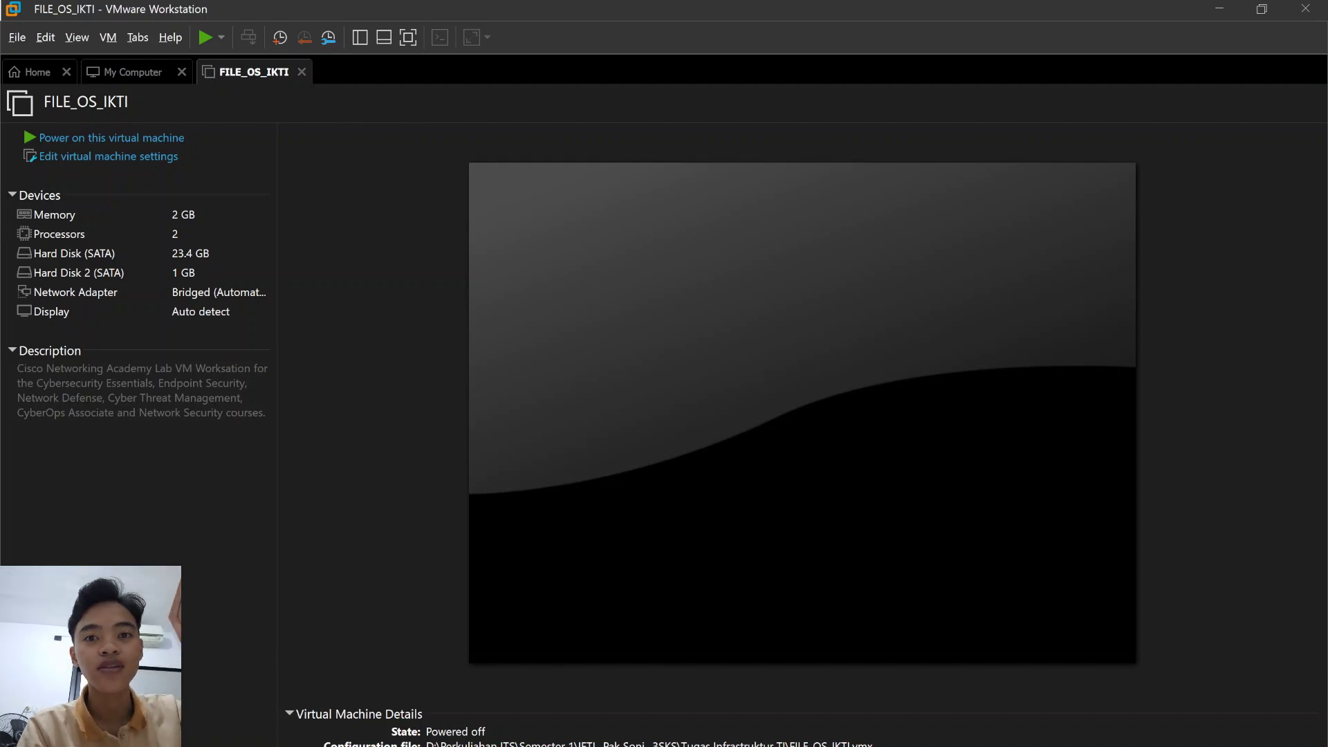
Power on the FILE_OS_IKTI virtual machine and log in as the default Cybersecurity Analyst - Support Technician user
{"action": "left_click", "coordinate": [38, 138]}
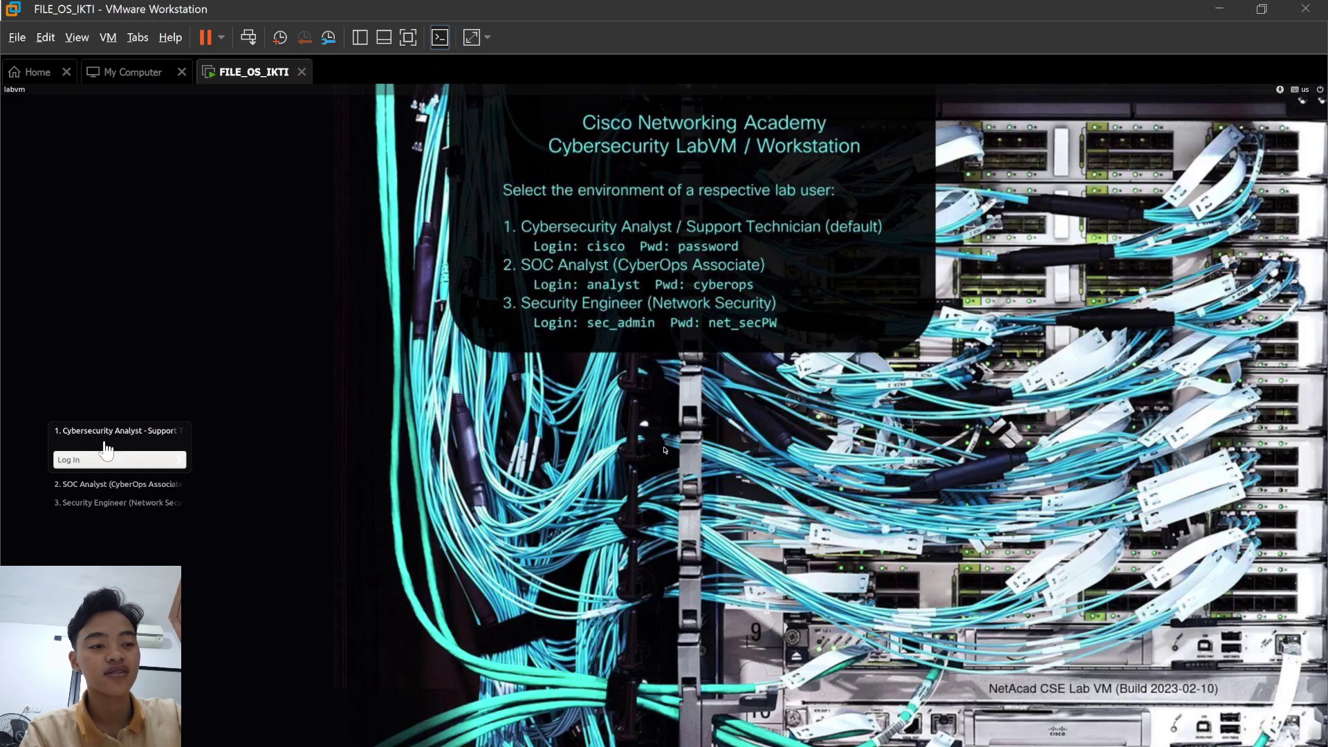
{"action": "left_click", "coordinate": [70, 456]}
{"action": "left_click", "coordinate": [72, 461]}
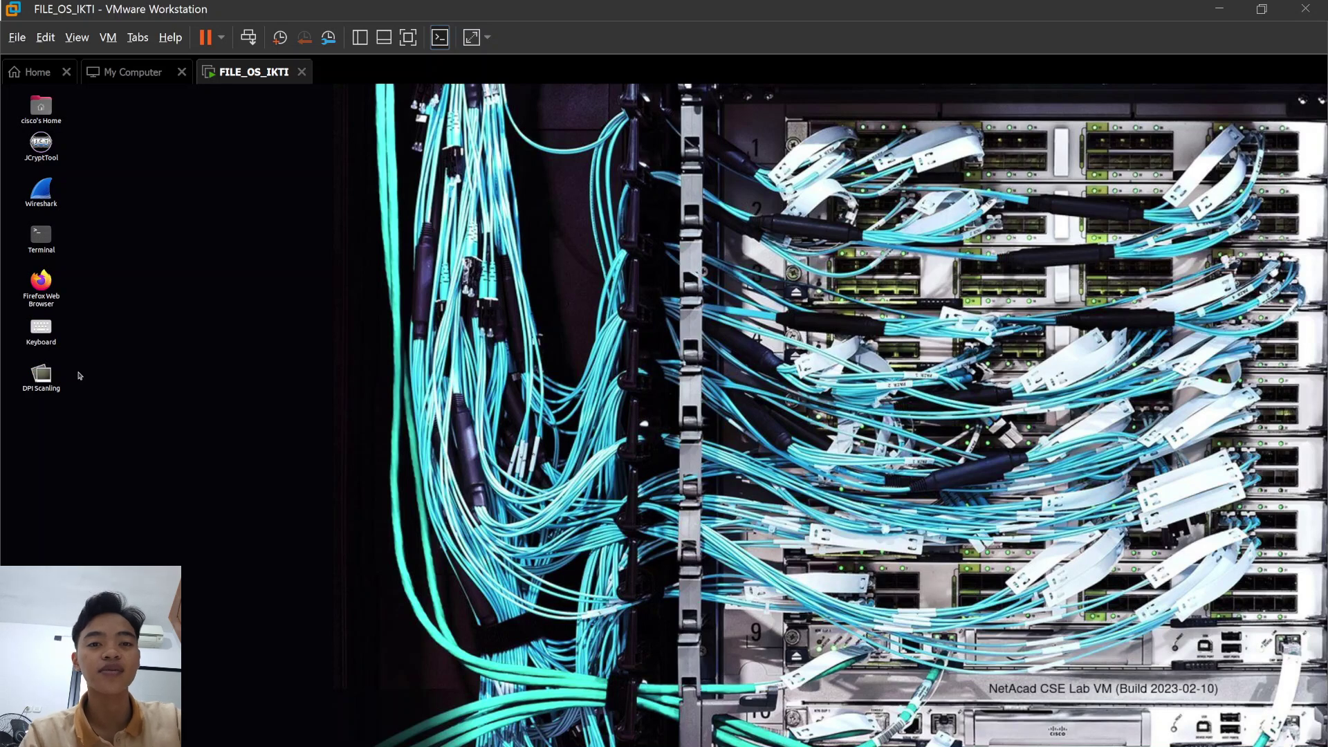
Launch Firefox on the virtual machine's desktop, search for youtube and open the YouTube website from the results
{"action": "double_click", "coordinate": [41, 290]}
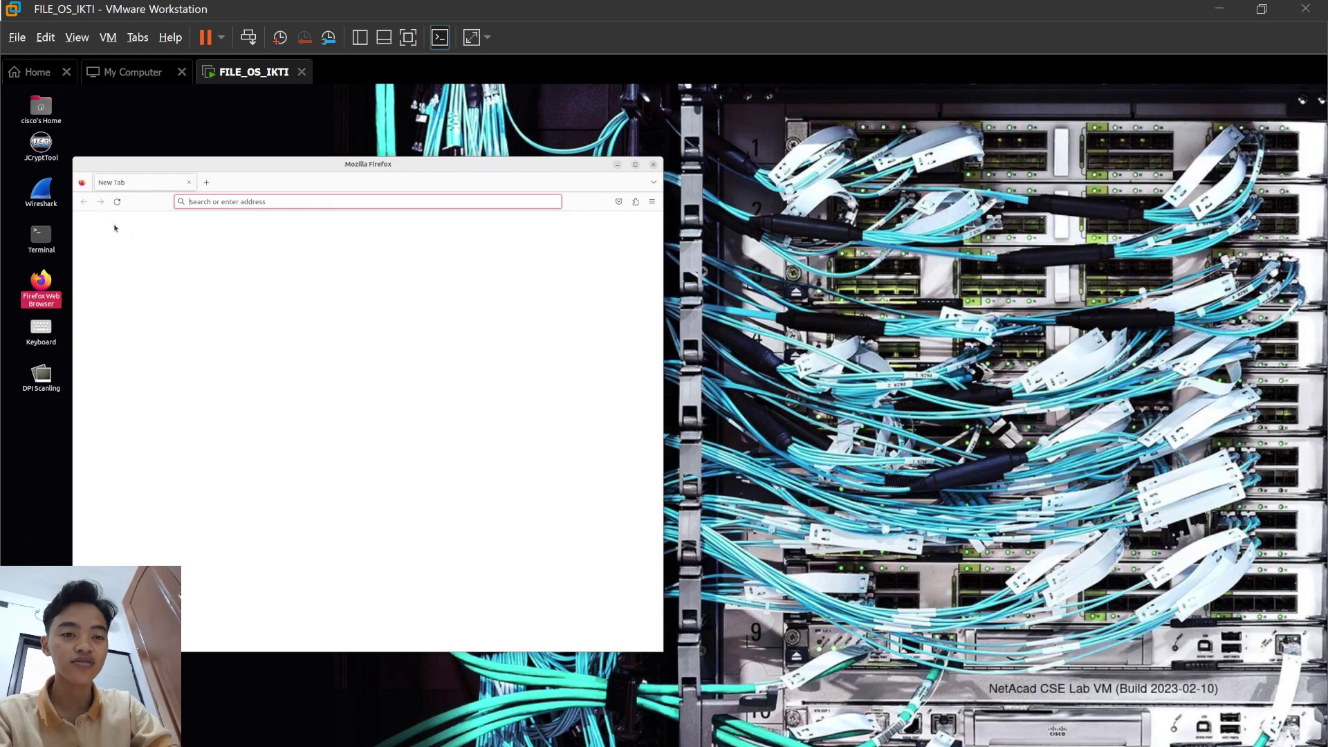
{"action": "type", "text": "y"}
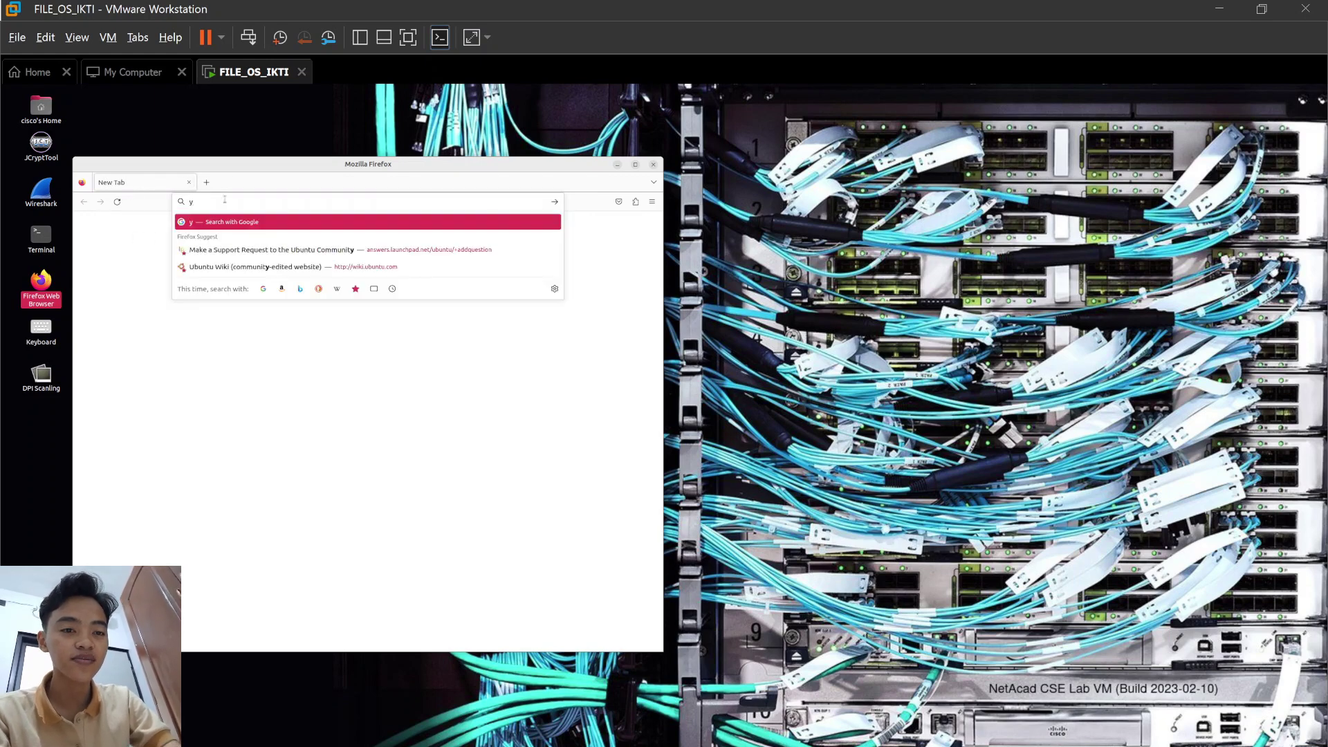
{"action": "type", "text": "outu"}
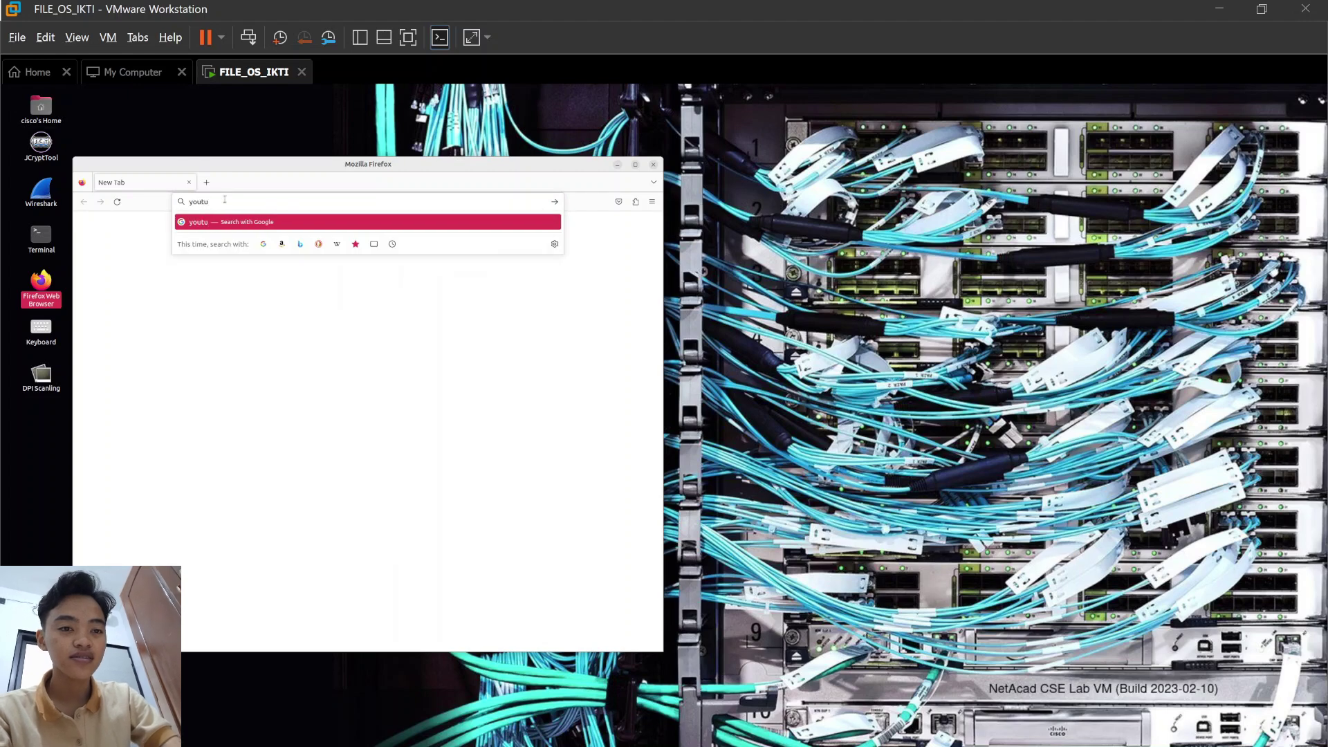
{"action": "type", "text": "be"}
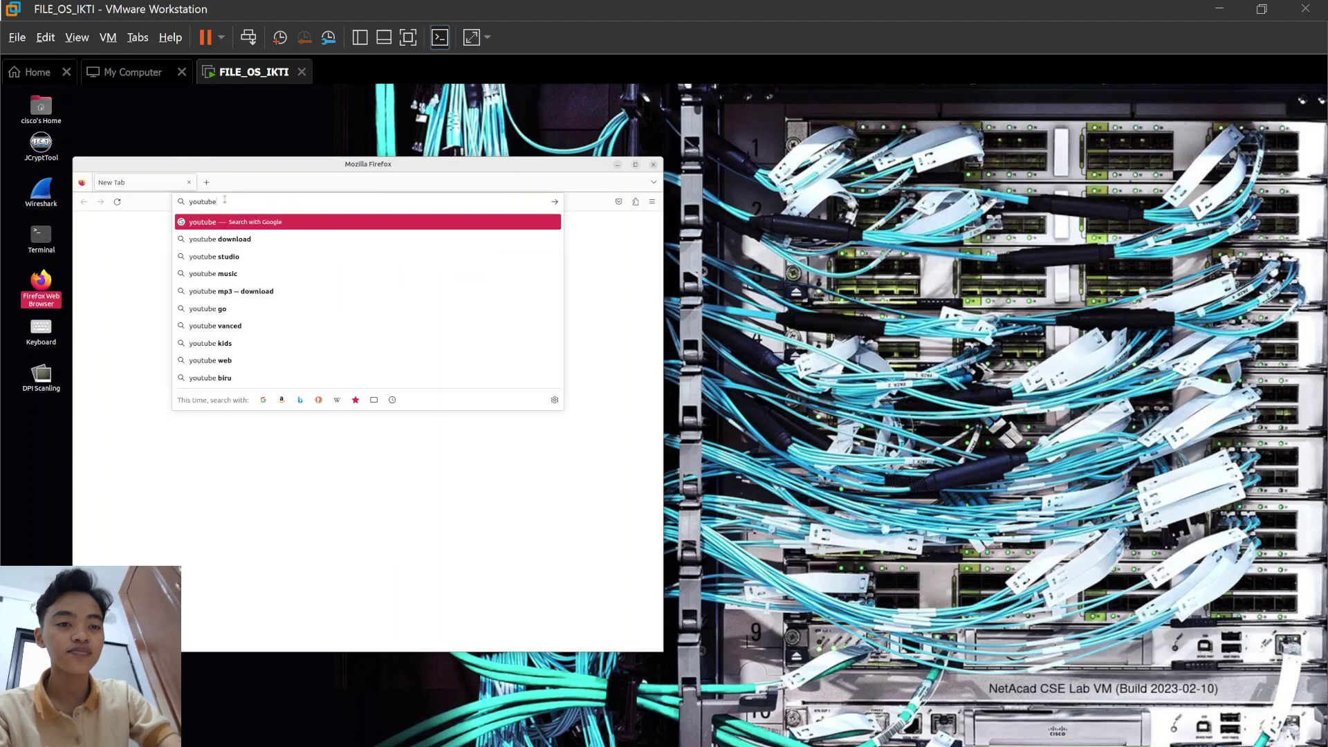
{"action": "key", "text": "Return"}
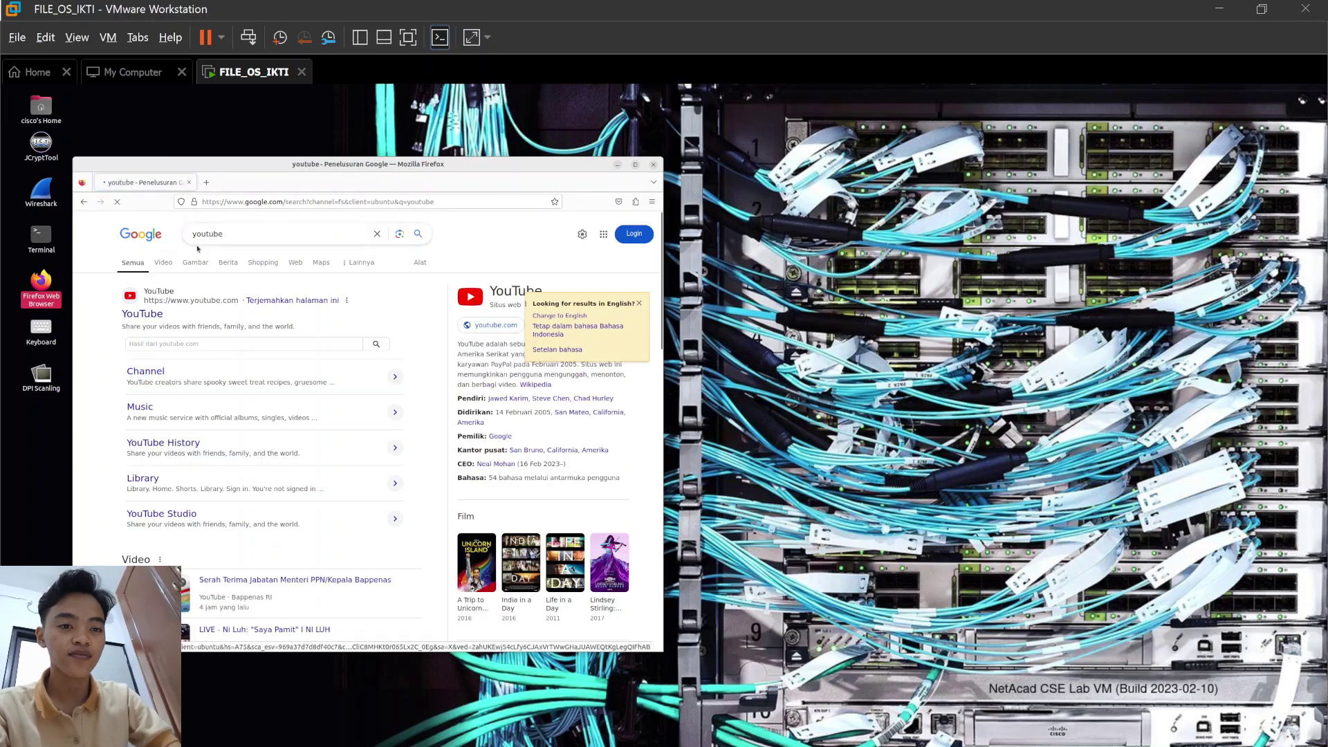
{"action": "left_click", "coordinate": [142, 316]}
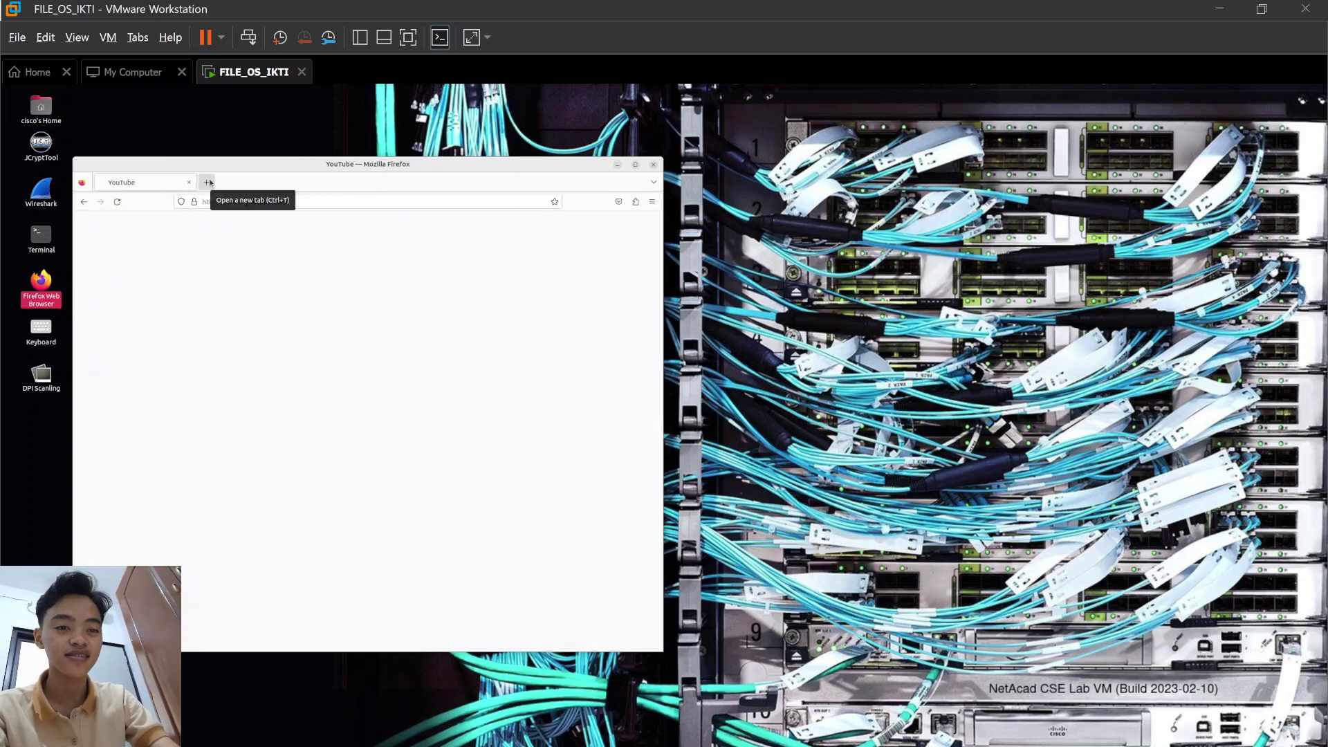
Search for instagram in a new Firefox tab and open the Instagram website from the results
{"action": "left_click", "coordinate": [207, 182]}
{"action": "type", "text": "in"}
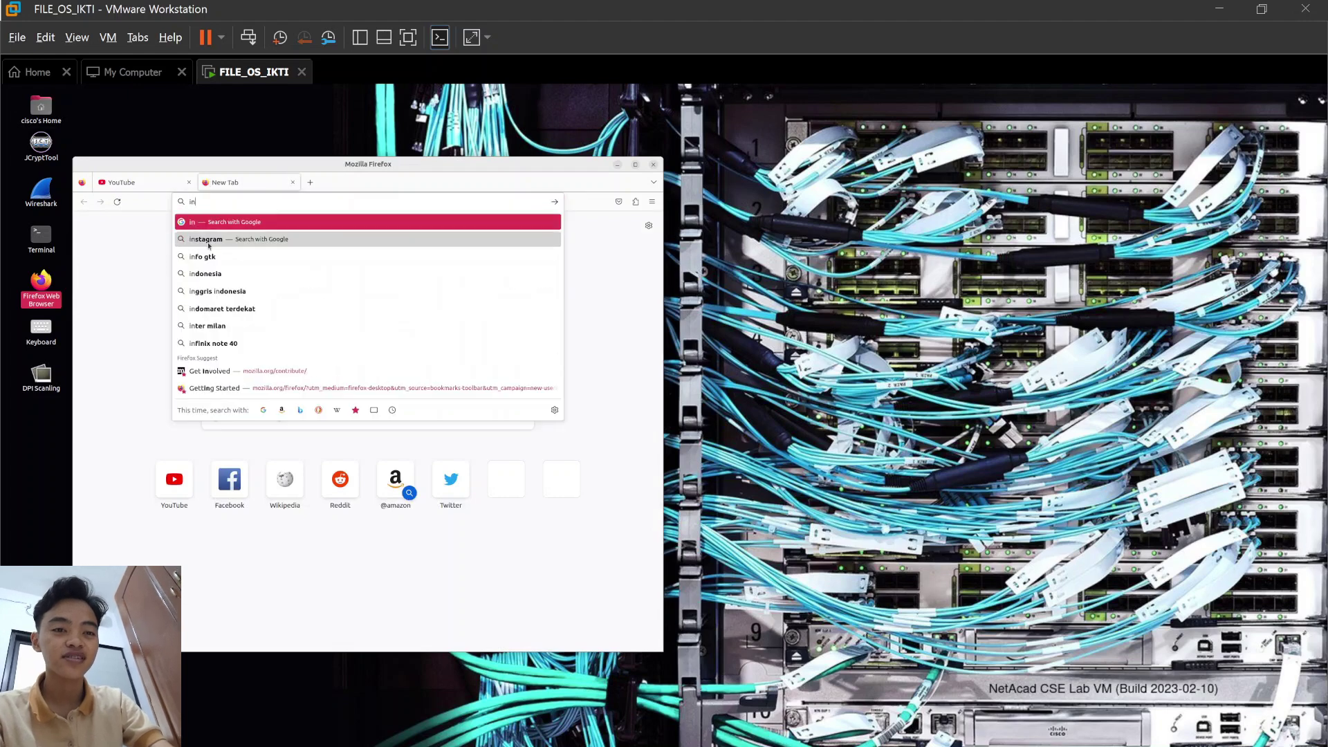
{"action": "type", "text": "sagrs"}
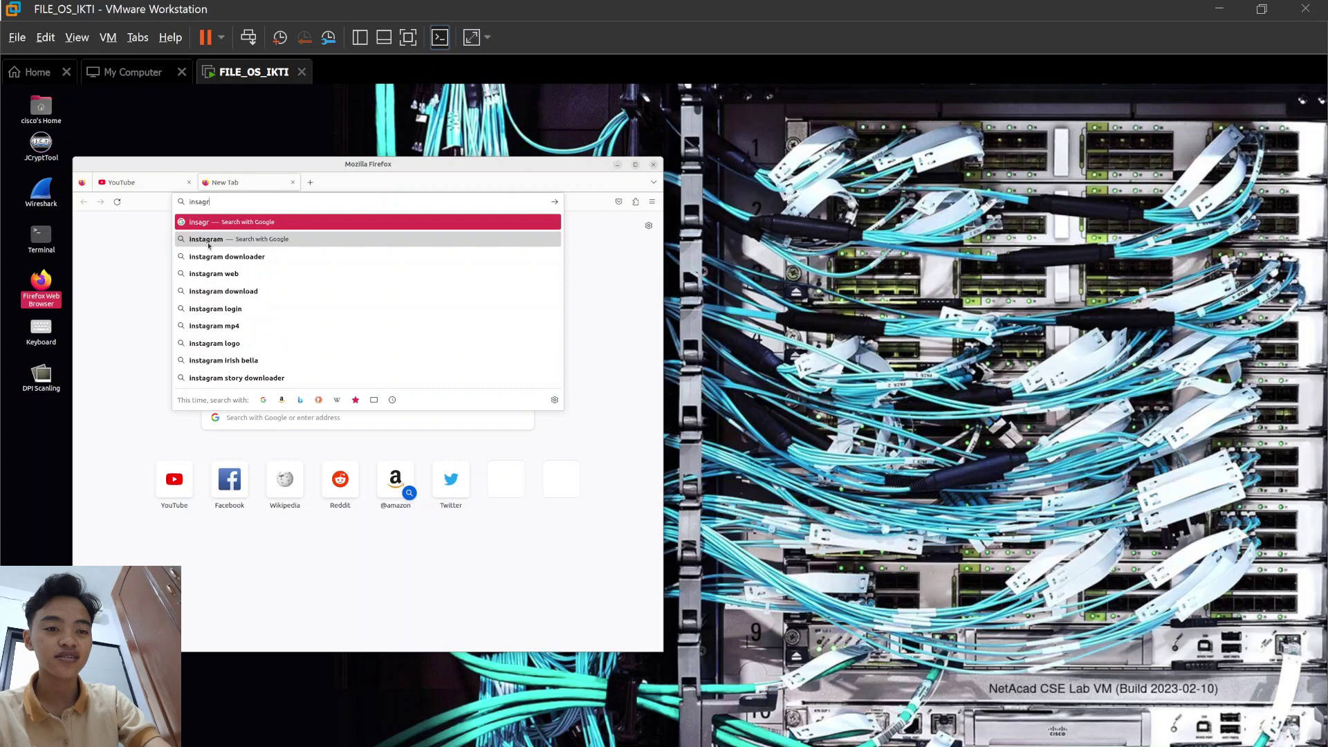
{"action": "key", "text": "BackSpace"}
{"action": "key", "text": "BackSpace"}
{"action": "key", "text": "BackSpace"}
{"action": "type", "text": "tagram"}
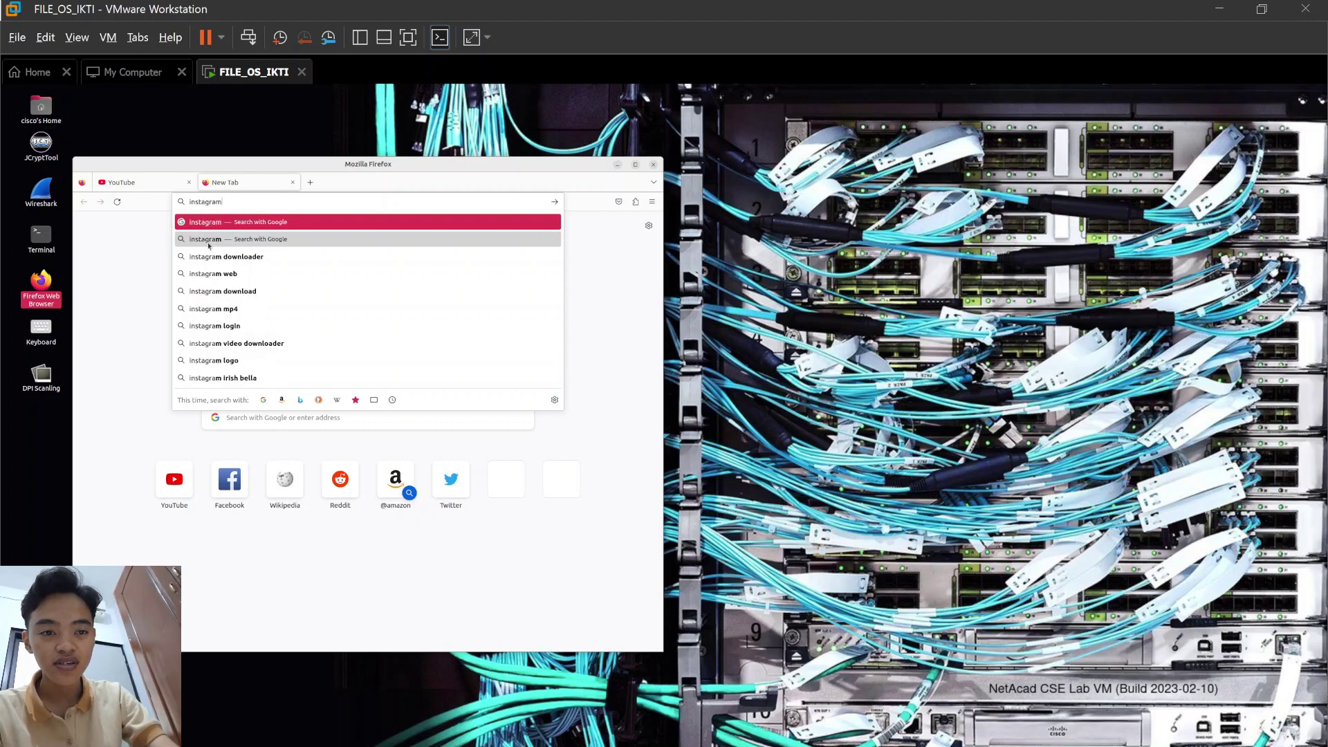
{"action": "key", "text": "Return"}
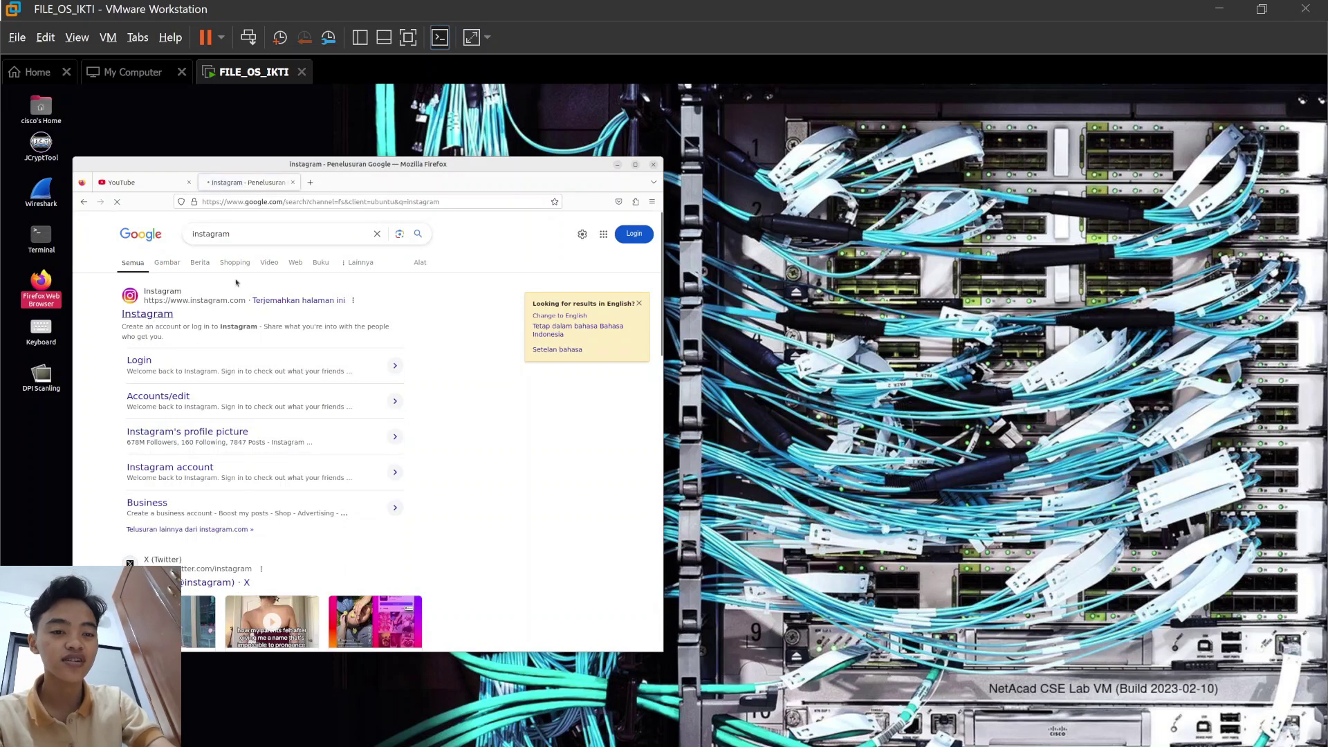
{"action": "left_click", "coordinate": [156, 318]}
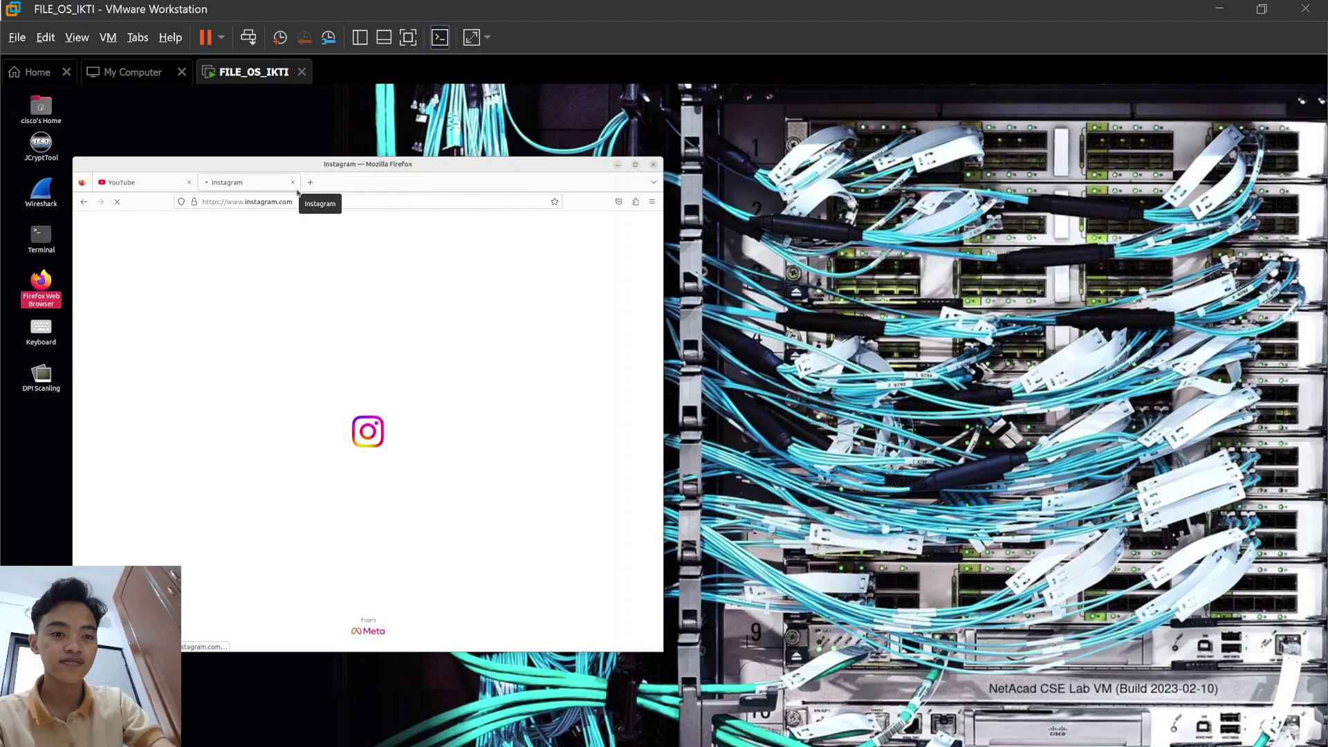
Check the loaded YouTube and Instagram pages in their tabs and close Firefox
{"action": "left_click", "coordinate": [169, 182]}
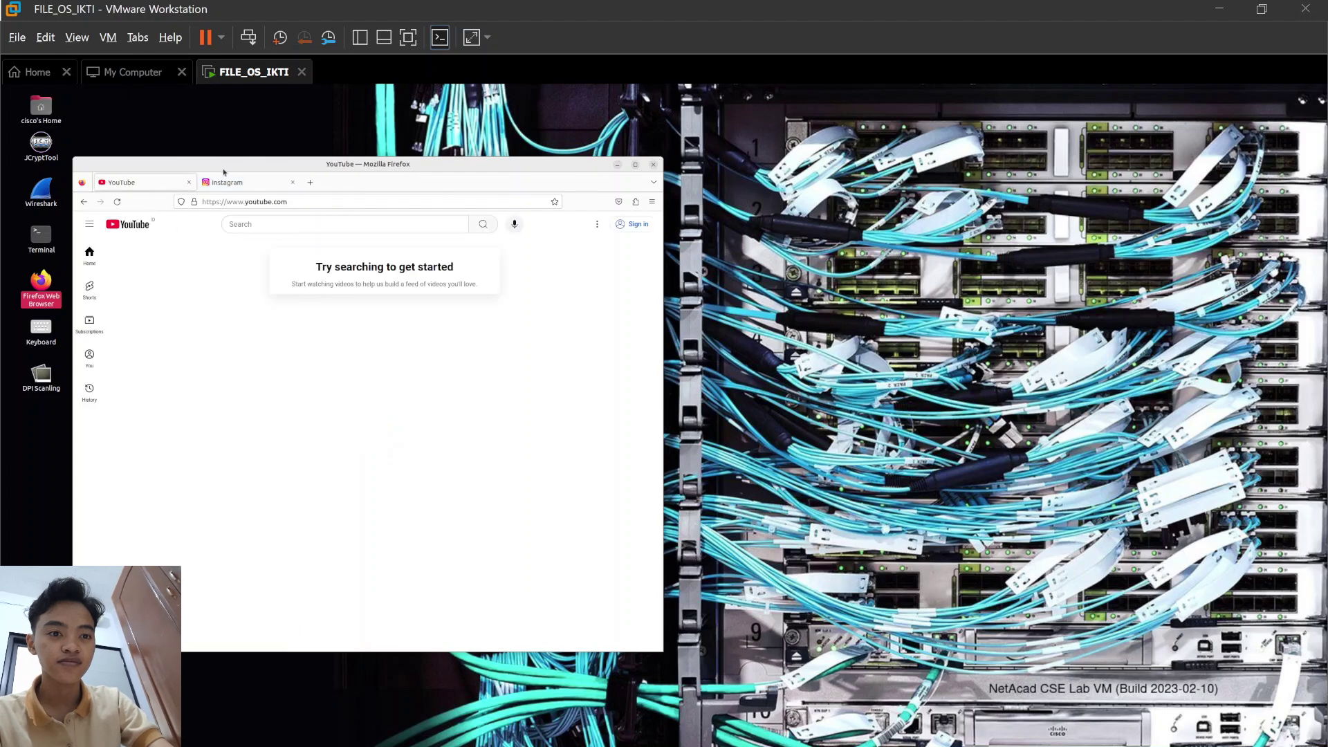
{"action": "left_click", "coordinate": [261, 189]}
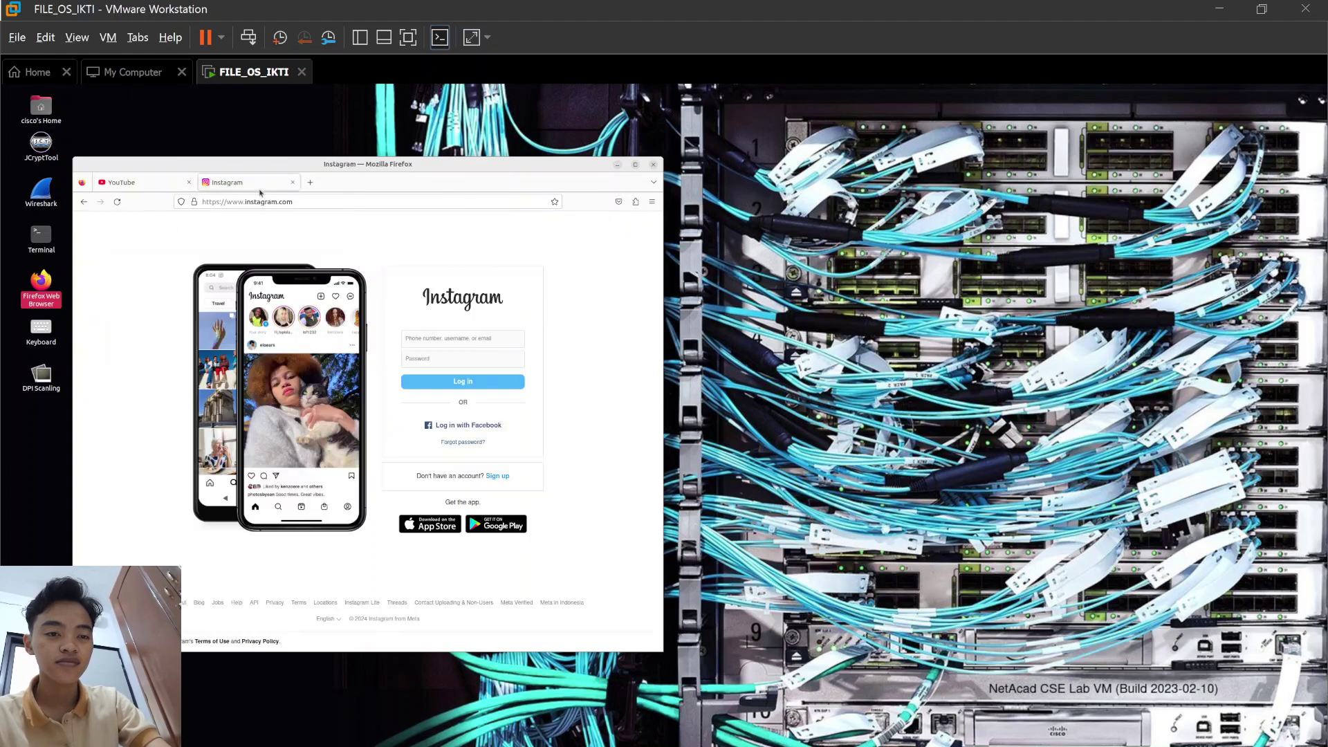
{"action": "left_click", "coordinate": [653, 164]}
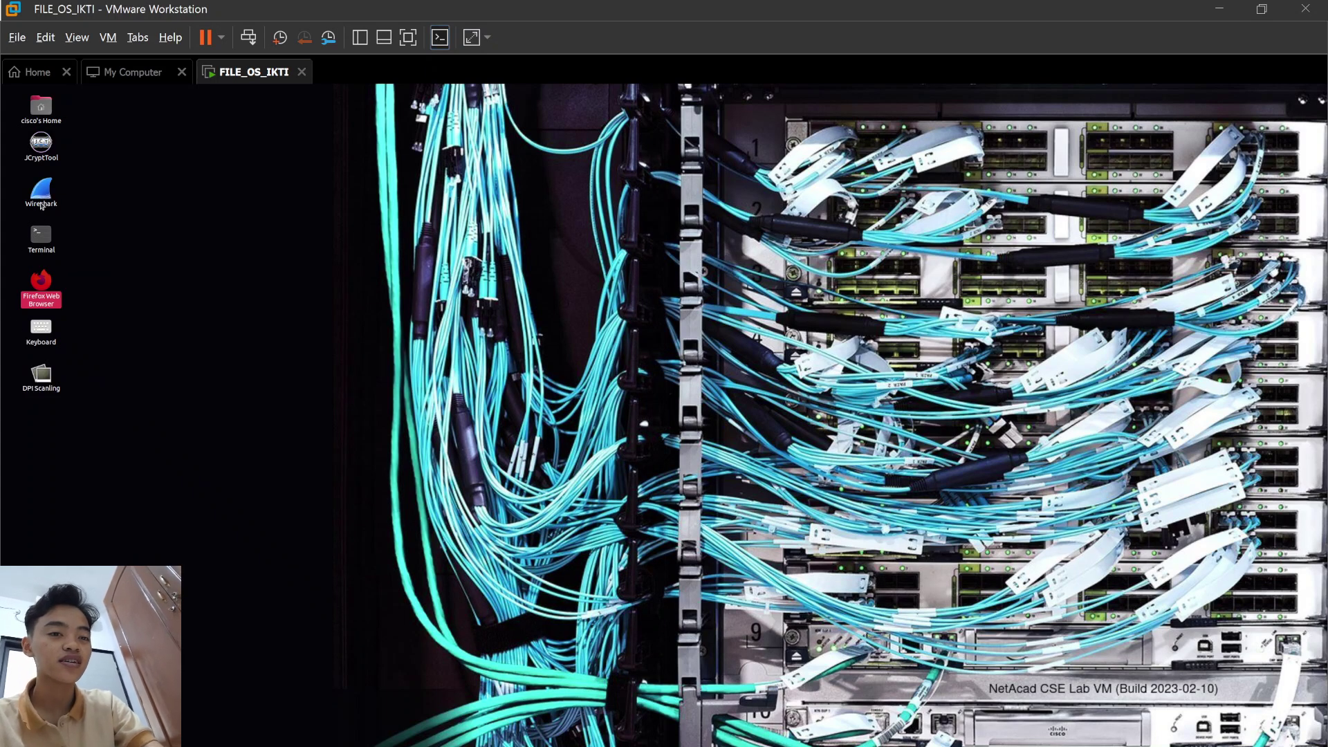
View the Keyboard Preferences and the Terminal from the virtual machine's desktop, closing each one after viewing it
{"action": "double_click", "coordinate": [44, 330]}
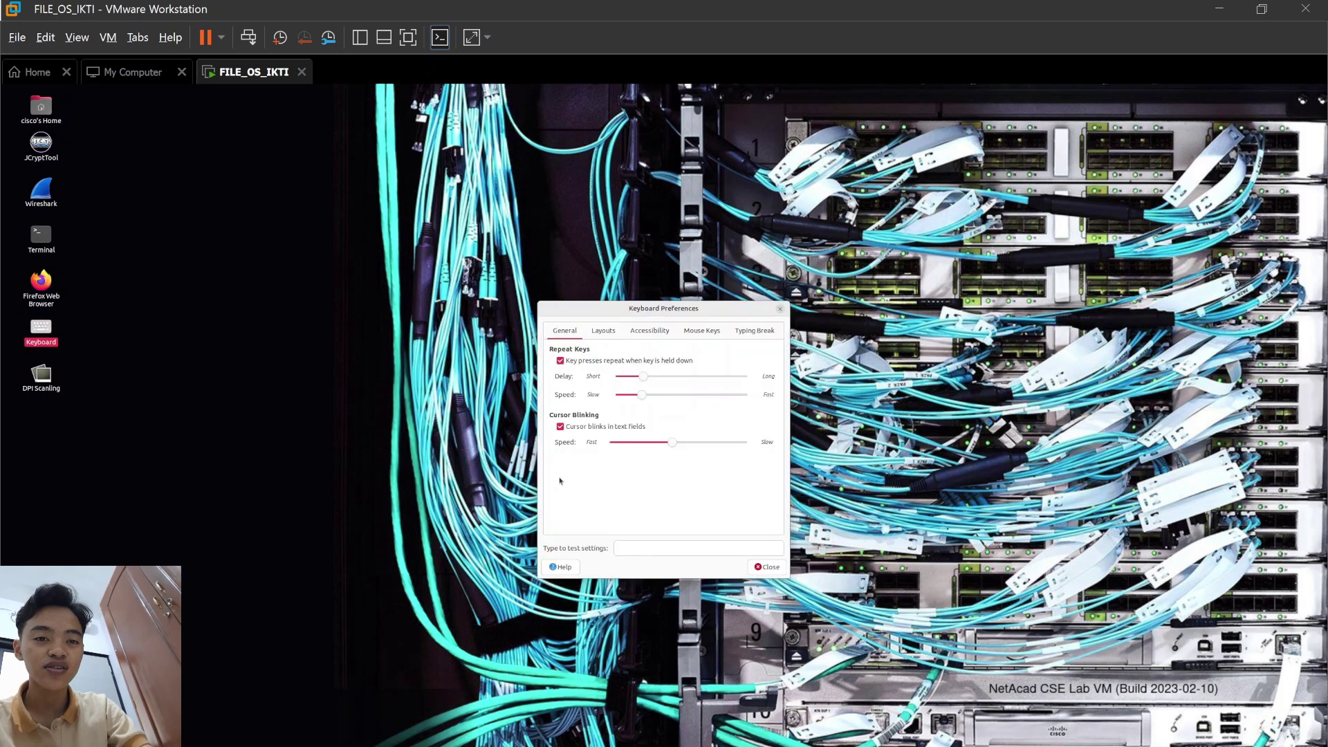
{"action": "left_click_drag", "start_coordinate": [762, 313], "coordinate": [549, 224]}
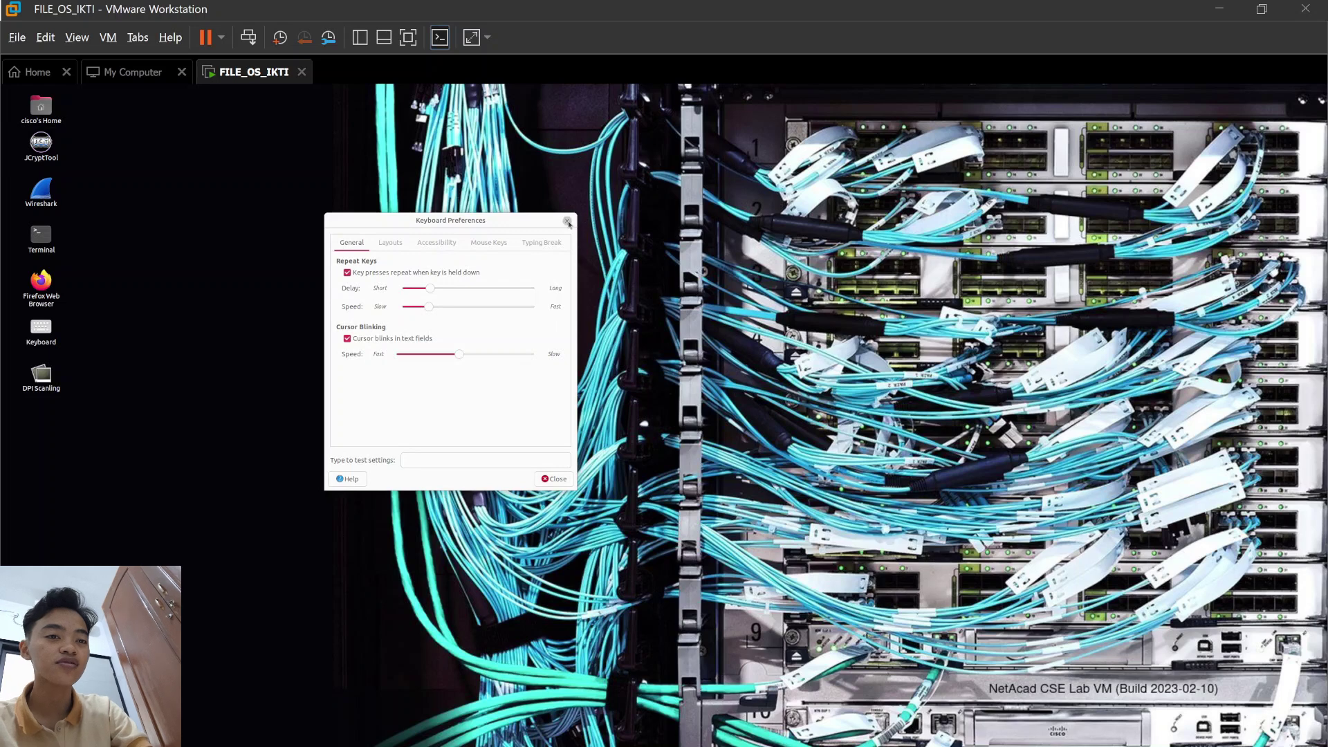
{"action": "left_click", "coordinate": [567, 220]}
{"action": "double_click", "coordinate": [47, 238]}
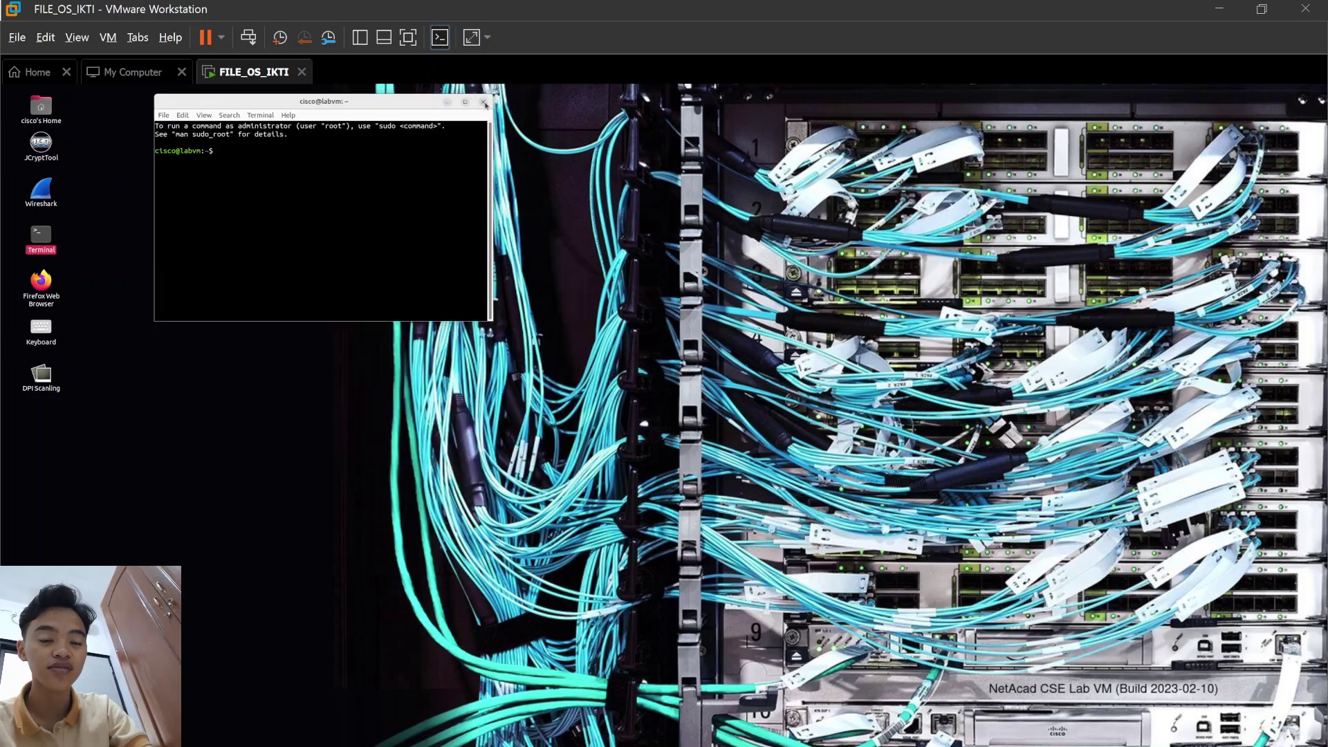
{"action": "left_click", "coordinate": [484, 103]}
Open Wireshark from the desktop, look through its list of capture interfaces and close it
{"action": "left_click", "coordinate": [41, 109]}
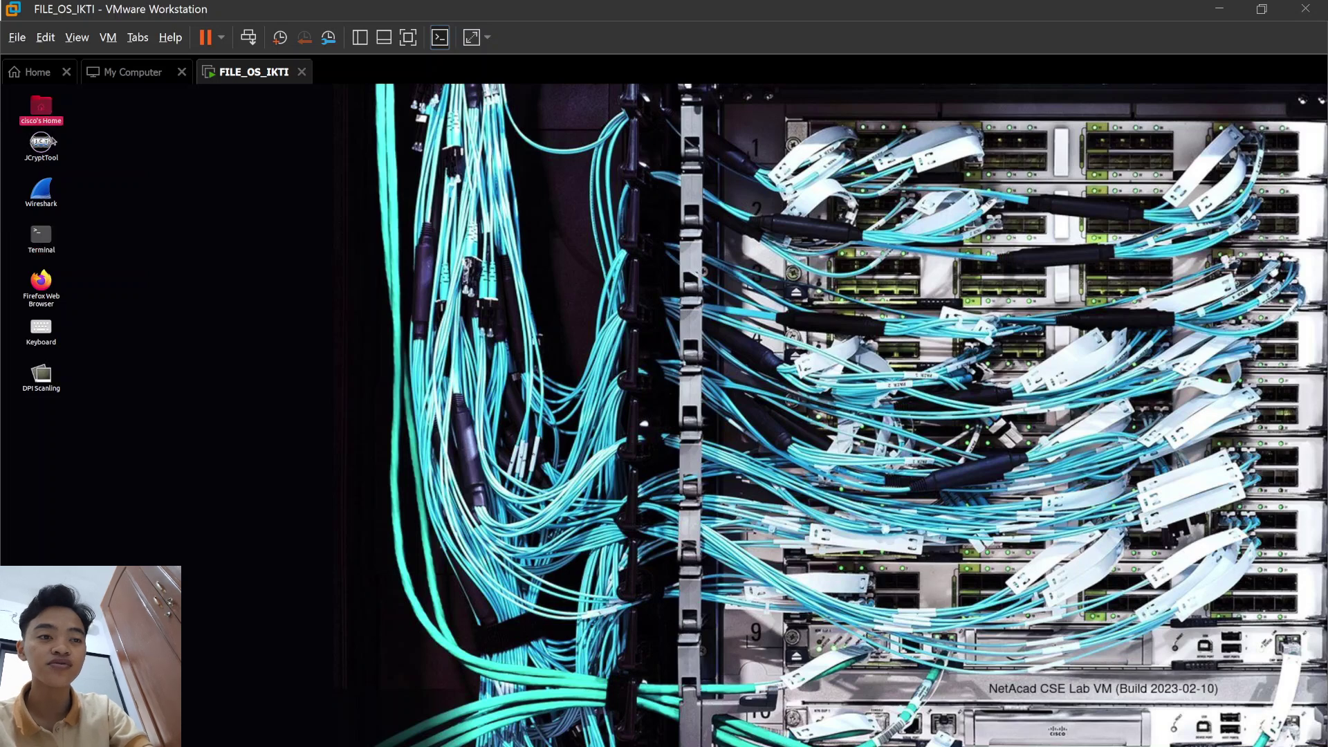
{"action": "left_click", "coordinate": [42, 143]}
{"action": "left_click", "coordinate": [45, 191]}
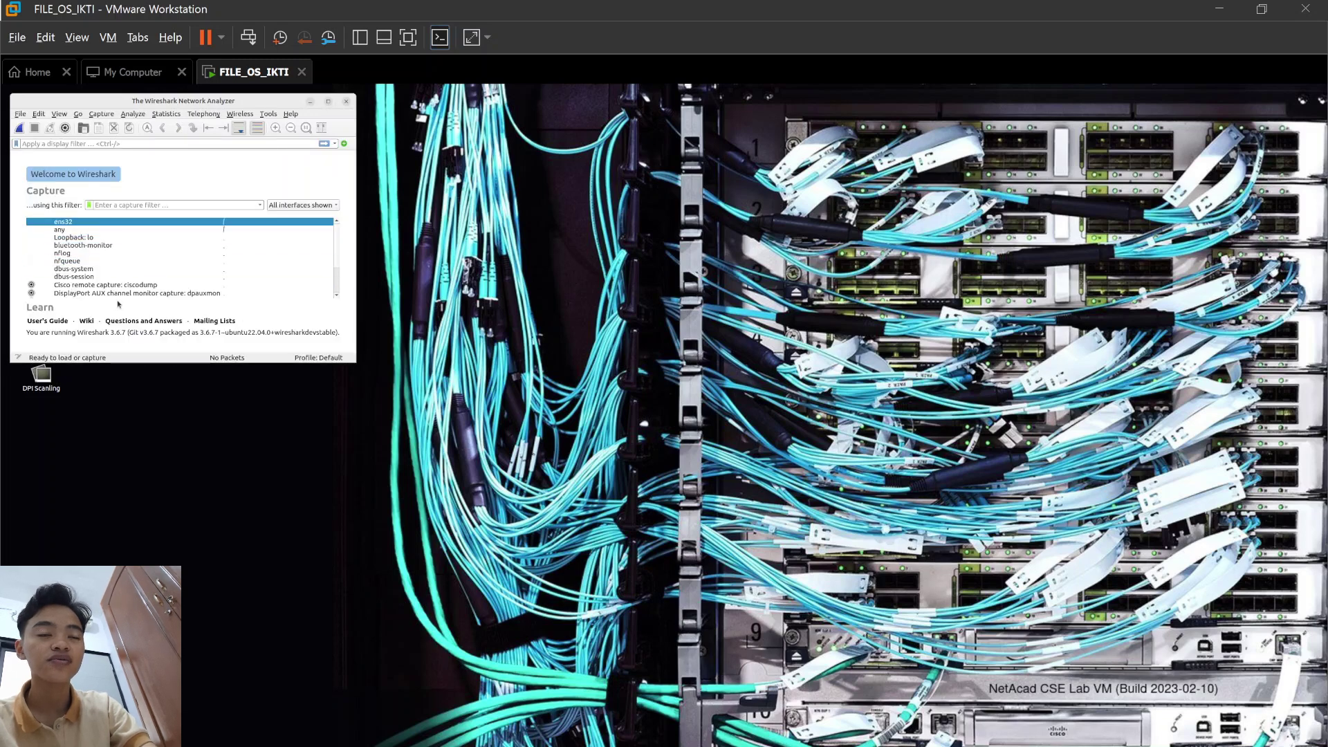
{"action": "scroll", "coordinate": [120, 291], "scroll_direction": "down", "scroll_amount": 2}
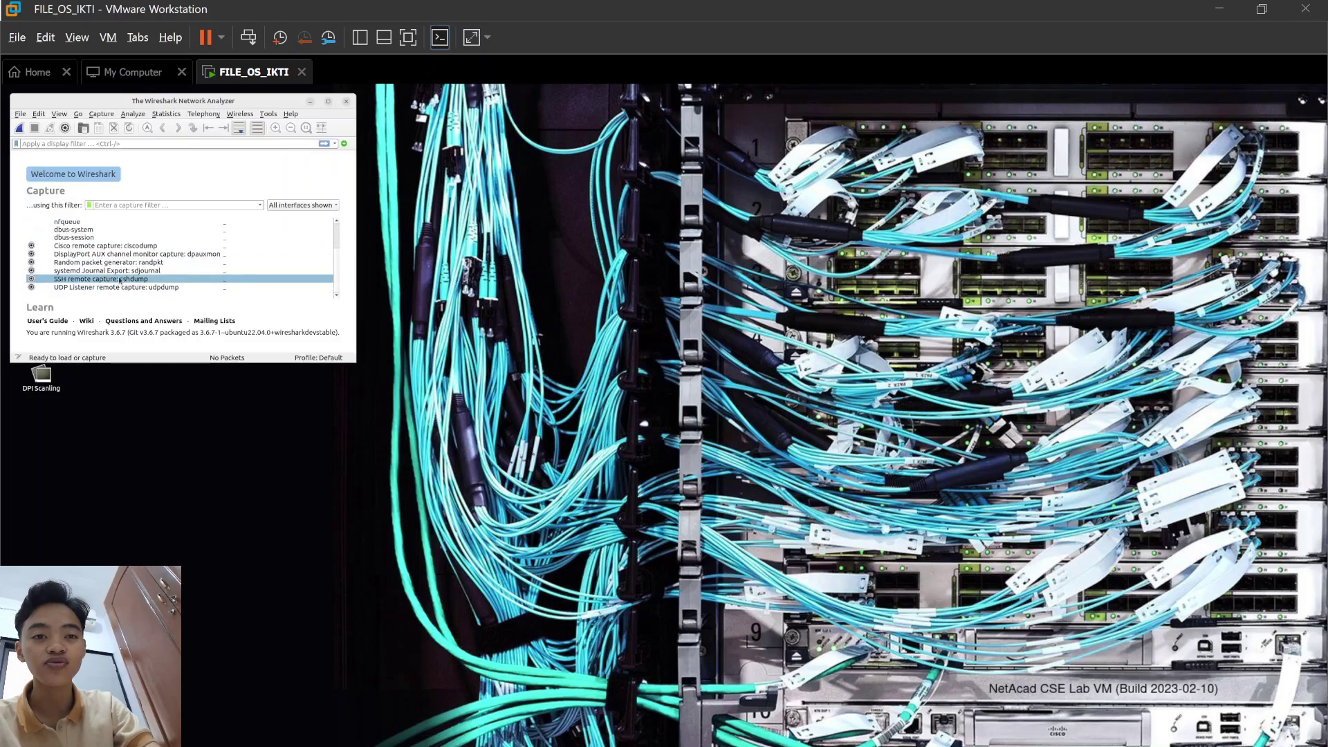
{"action": "scroll", "coordinate": [120, 280], "scroll_direction": "up", "scroll_amount": 2}
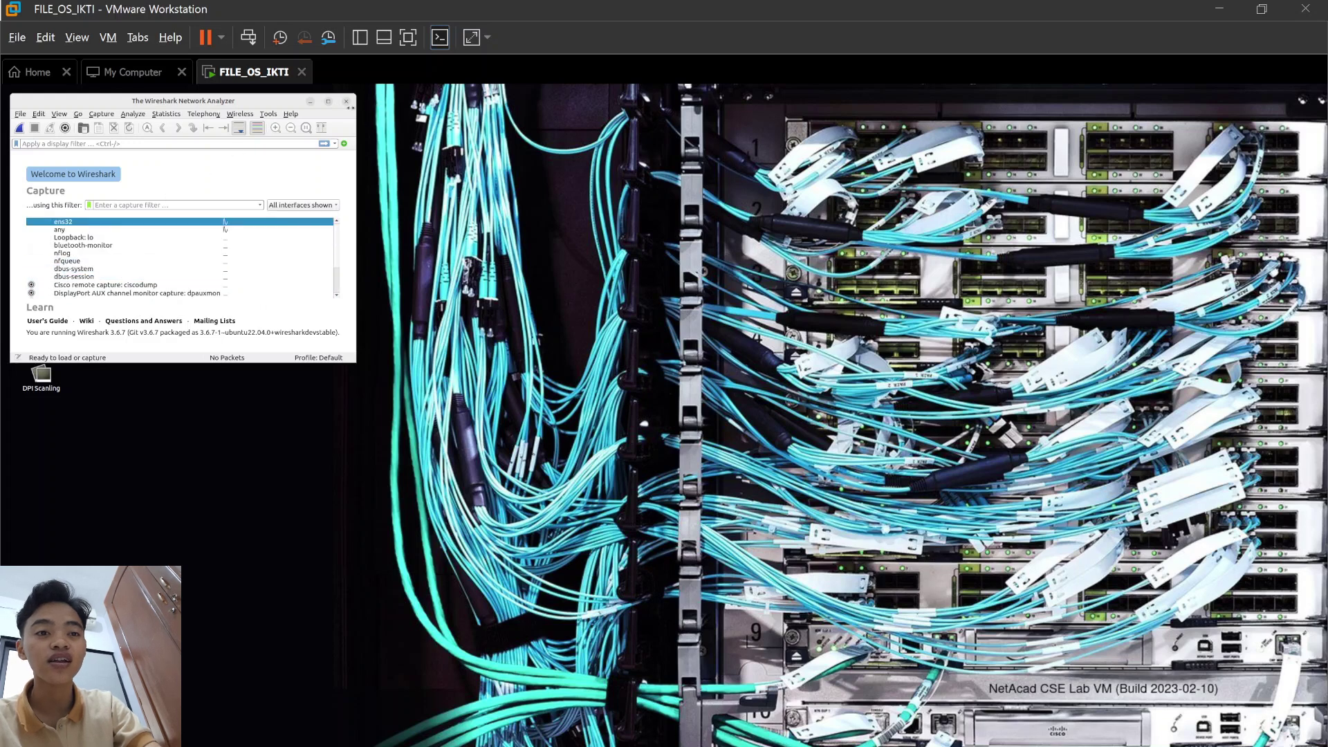
{"action": "left_click", "coordinate": [346, 101]}
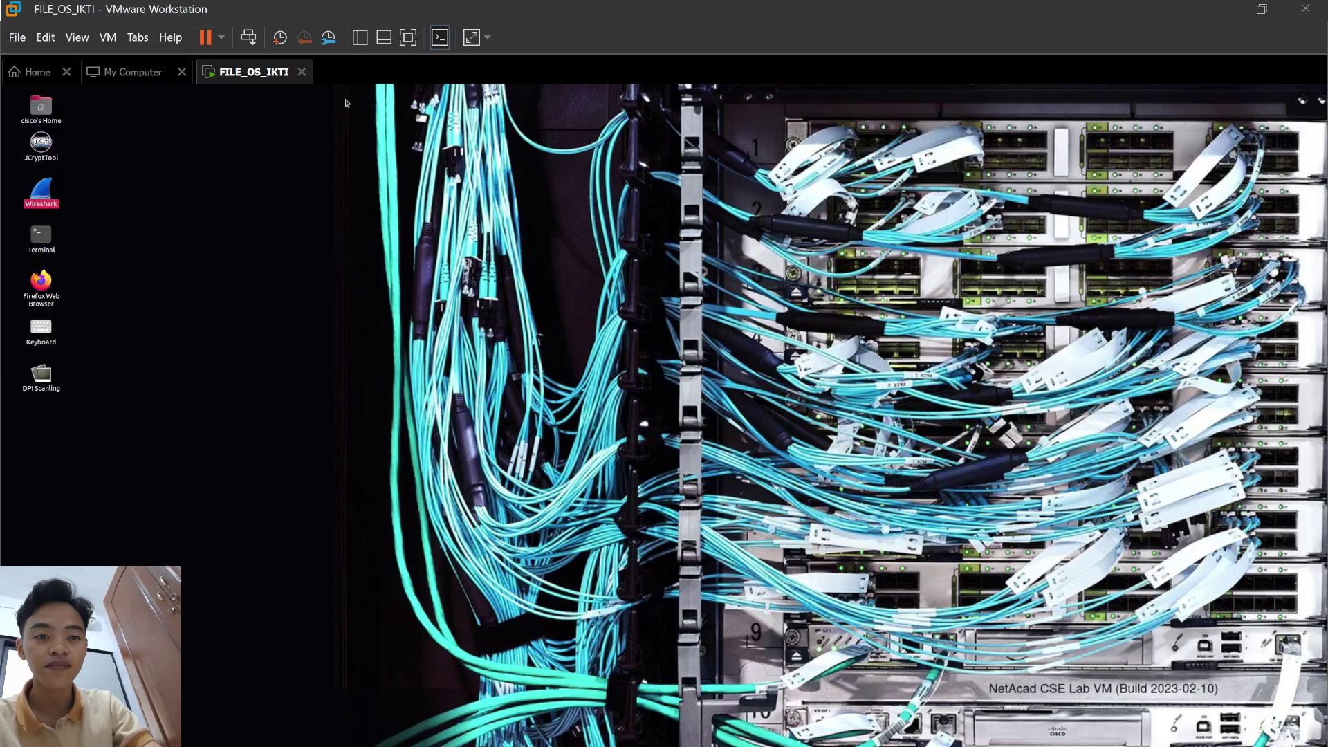
Launch JCrypTool and move its window to the middle of the virtual machine's desktop, clear of the icons
{"action": "double_click", "coordinate": [42, 153]}
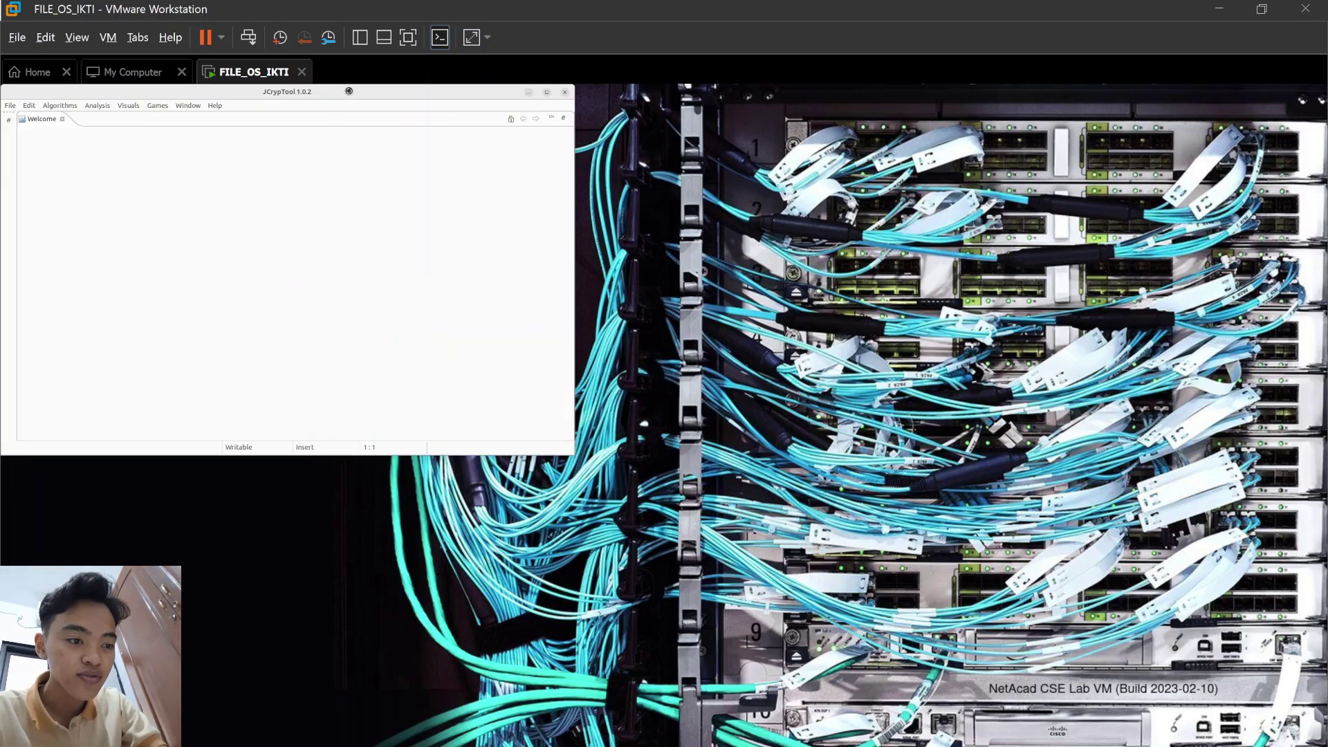
{"action": "left_click_drag", "start_coordinate": [342, 91], "coordinate": [757, 204]}
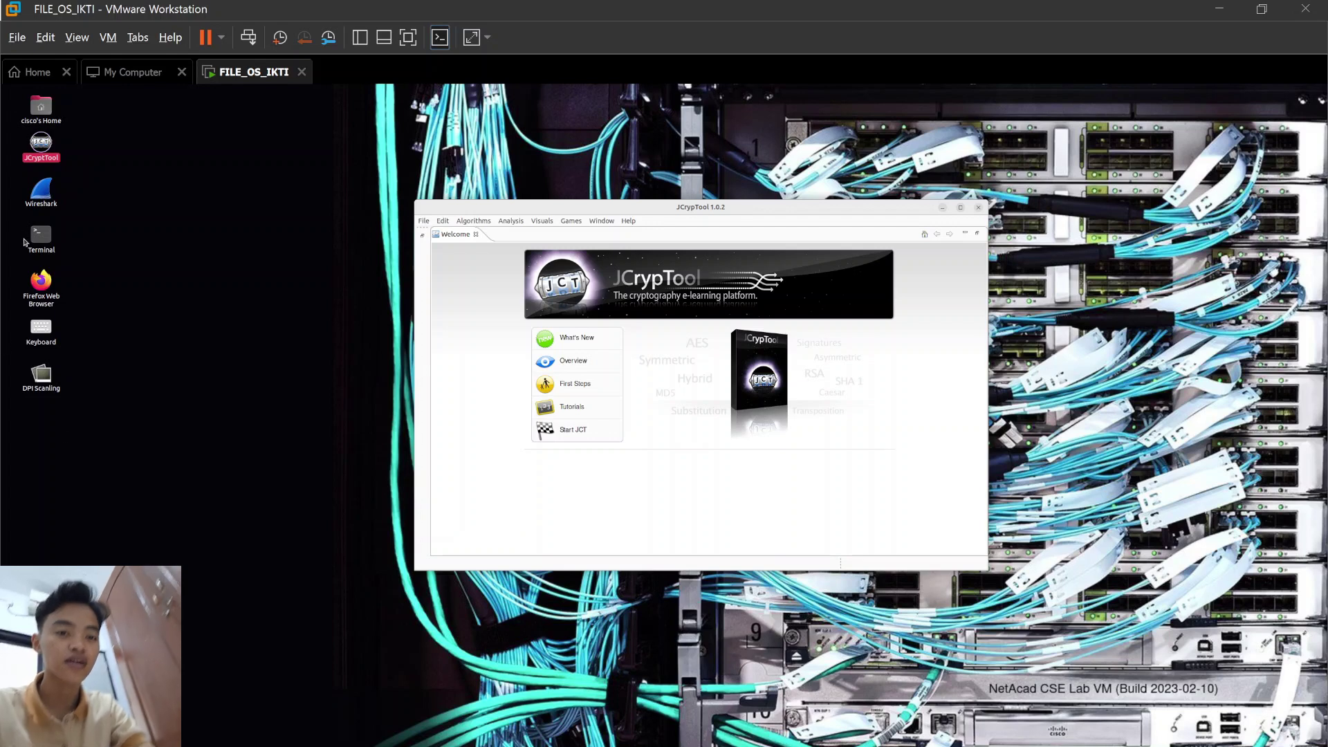
Open a Terminal in place of JCrypTool and move its window toward the middle of the desktop, clear of the icons
{"action": "left_click", "coordinate": [47, 250]}
{"action": "double_click", "coordinate": [47, 243]}
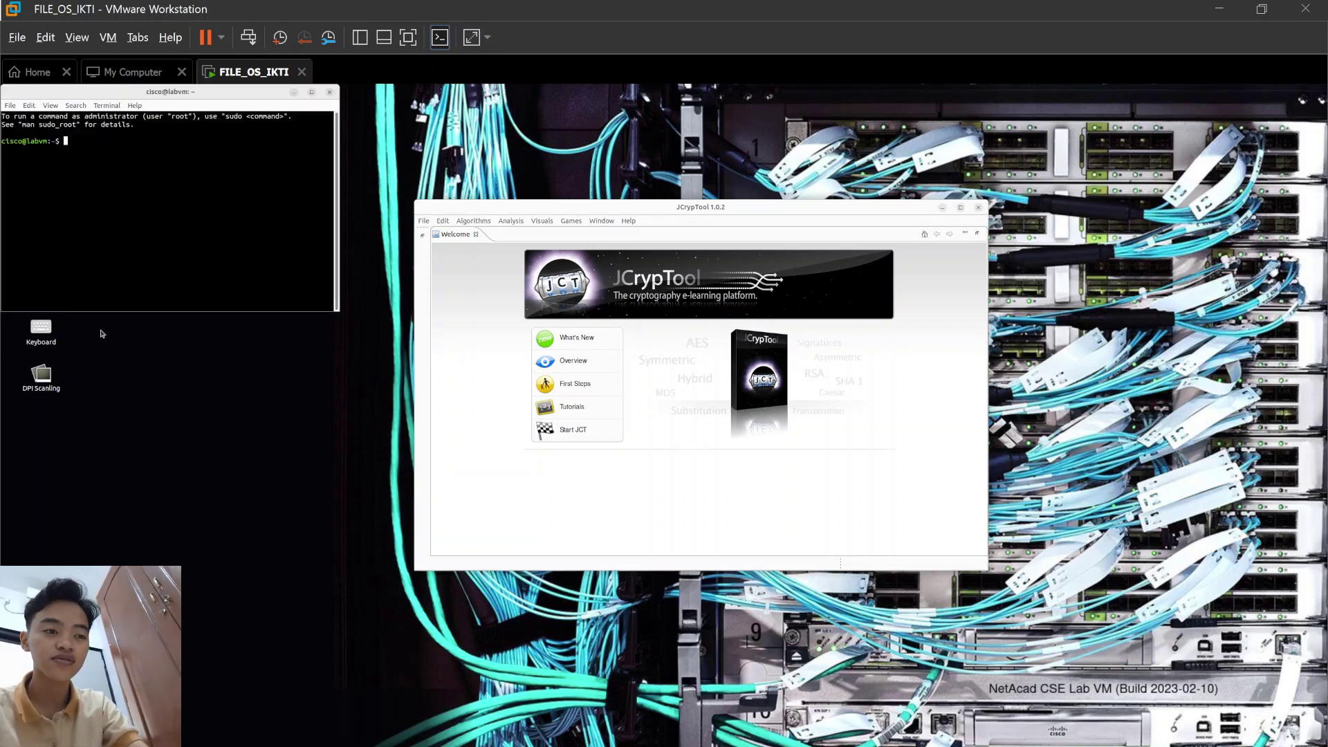
{"action": "left_click", "coordinate": [979, 208]}
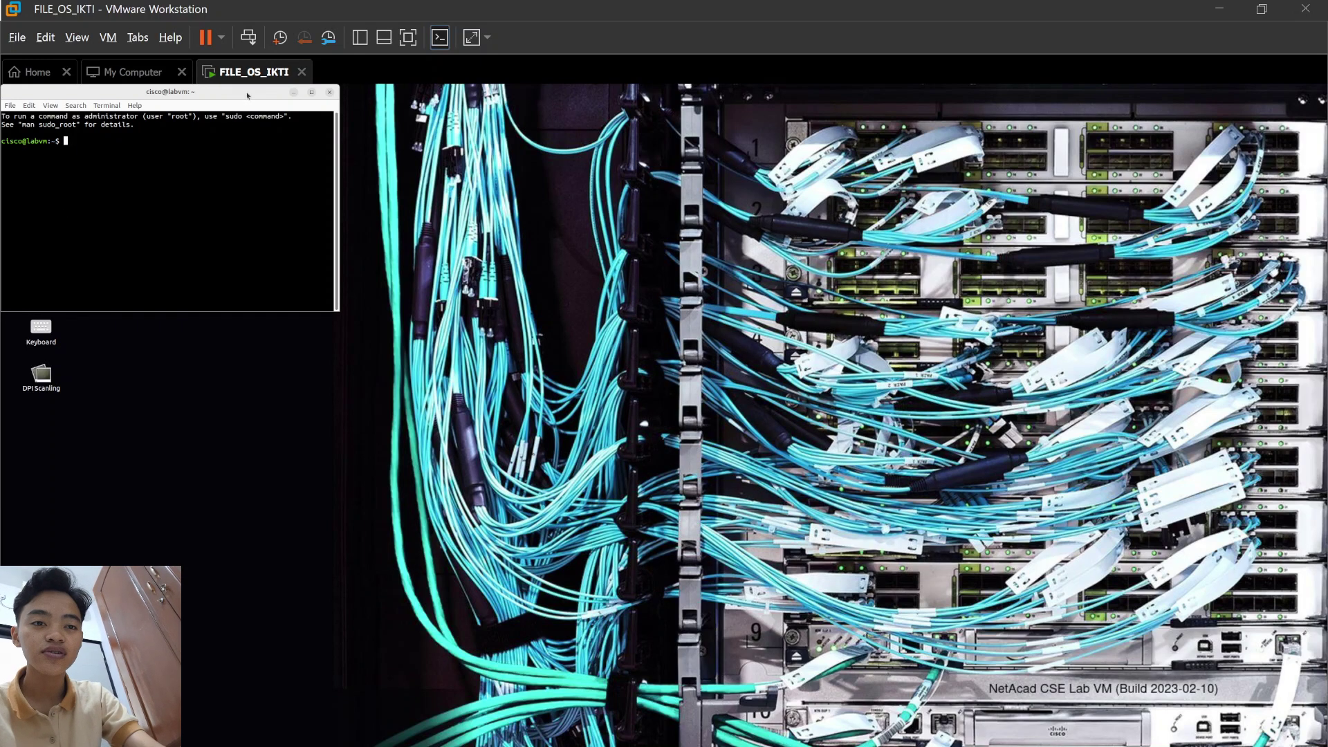
{"action": "left_click_drag", "start_coordinate": [247, 93], "coordinate": [884, 461]}
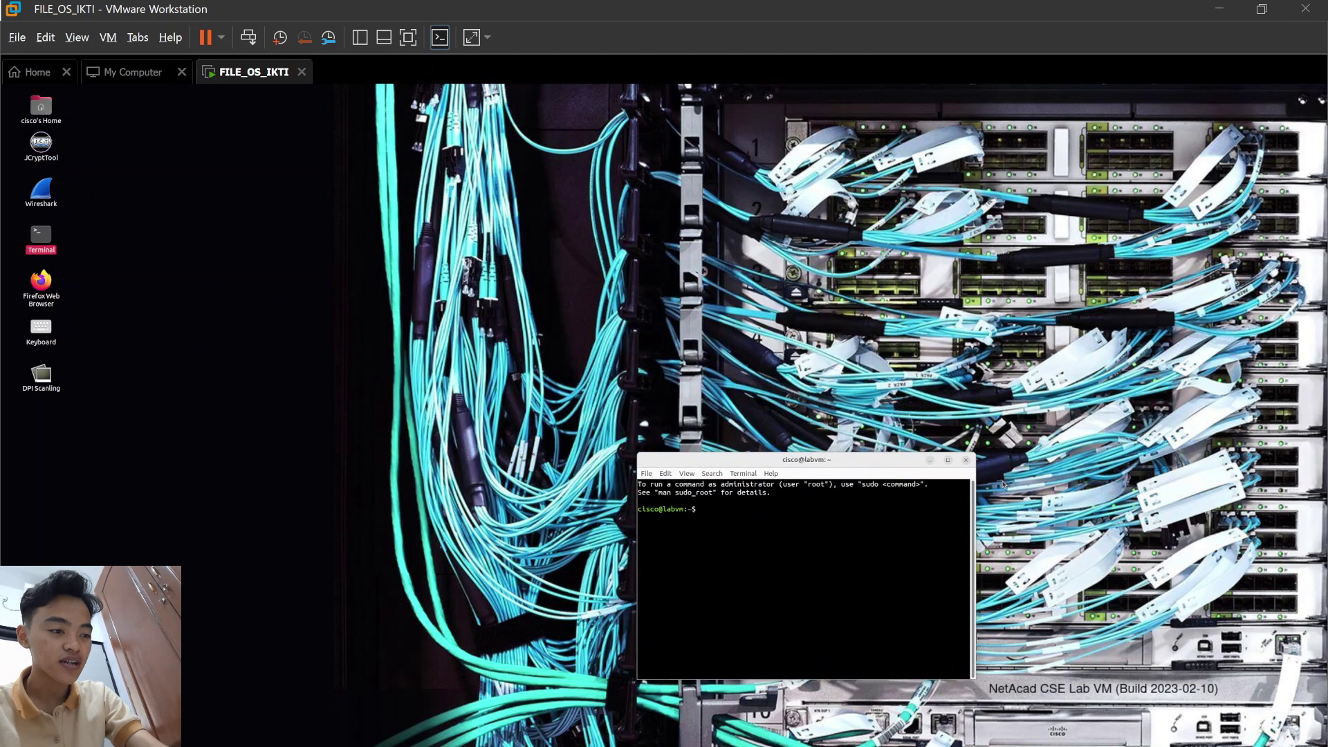
Run ip address in the Terminal and enlarge its window so the output lines fit without wrapping
{"action": "type", "text": "ip address"}
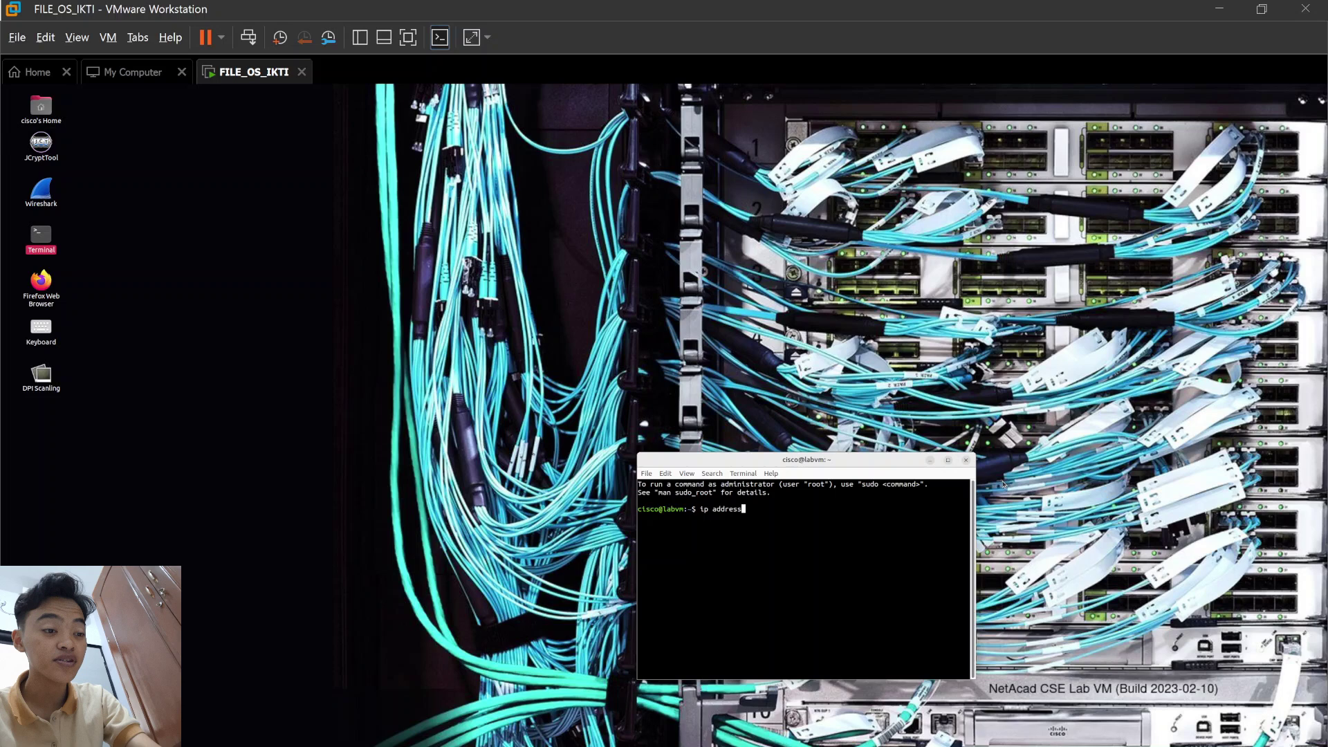
{"action": "key", "text": "Return"}
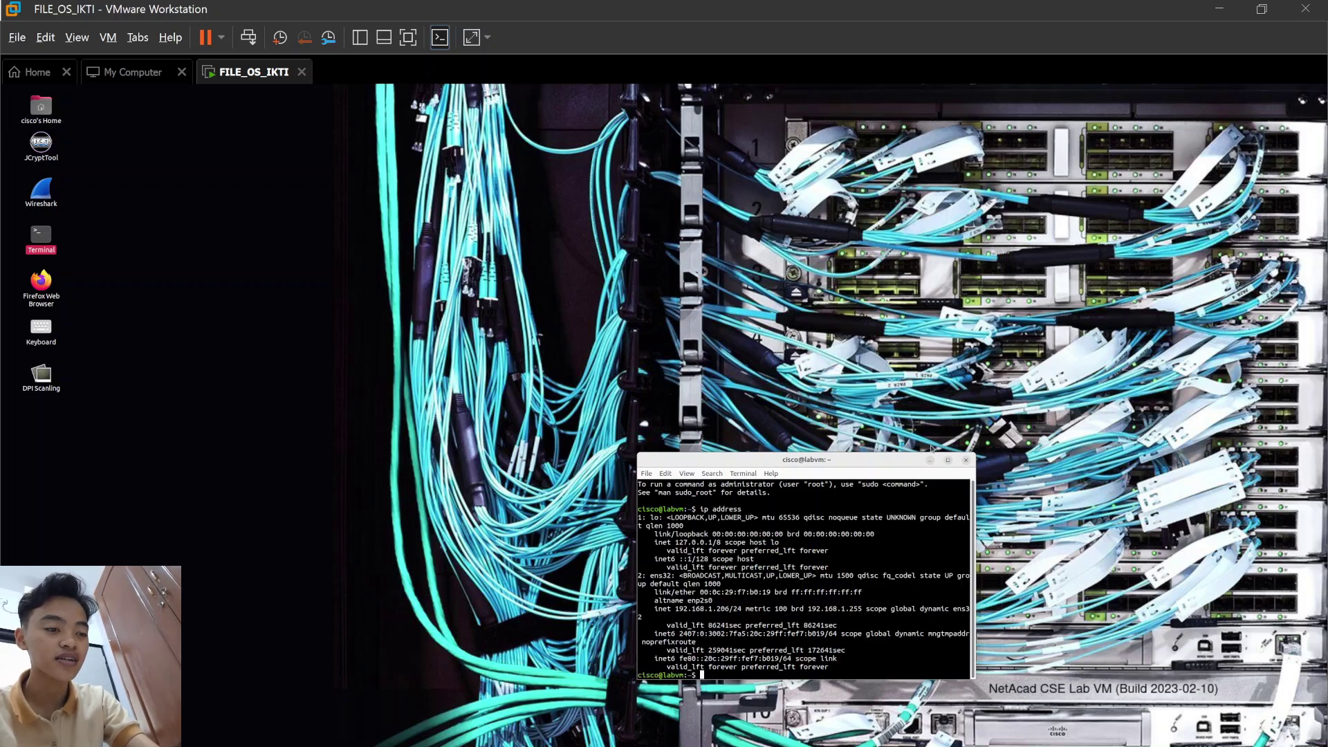
{"action": "left_click", "coordinate": [948, 461]}
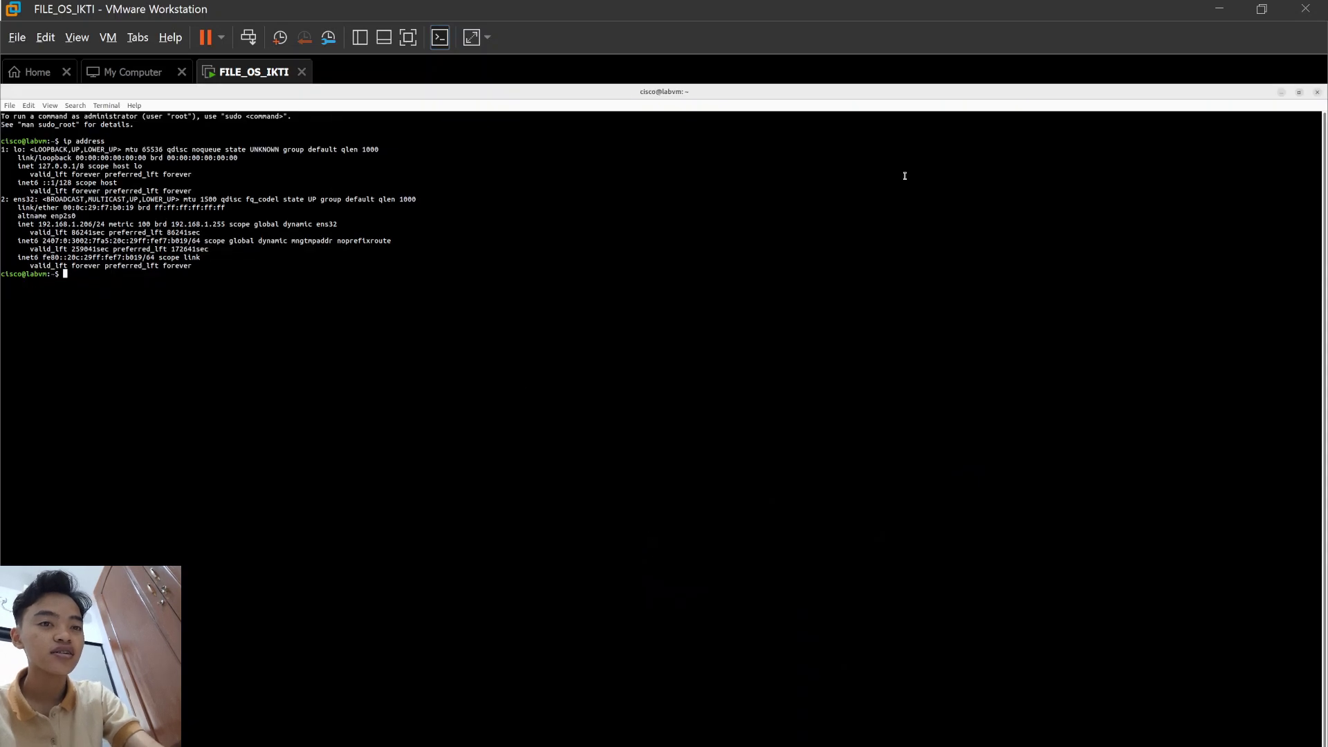
{"action": "left_click", "coordinate": [1300, 92]}
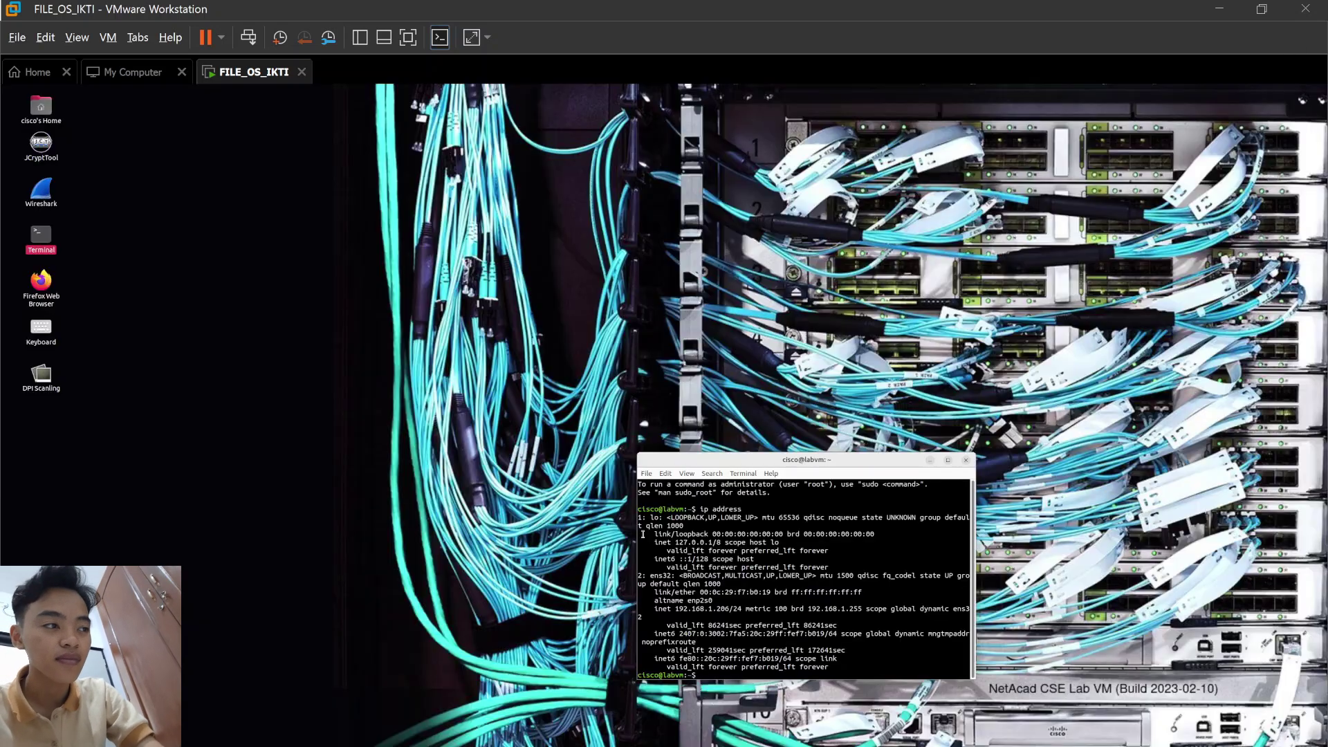
{"action": "left_click_drag", "start_coordinate": [639, 455], "coordinate": [430, 371]}
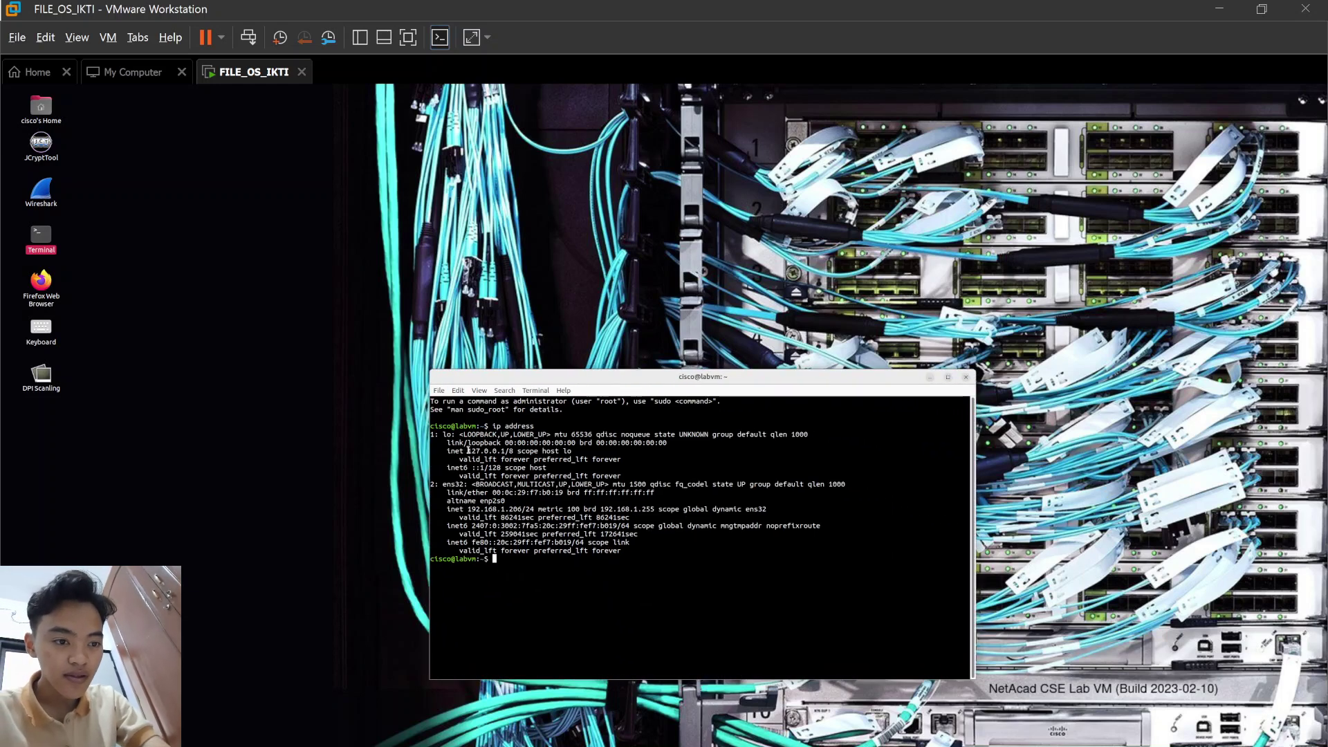
Examine the ip address output, highlighting the loopback interface's inet address and its surrounding lines, and close the Terminal
{"action": "left_click_drag", "start_coordinate": [467, 450], "coordinate": [517, 451]}
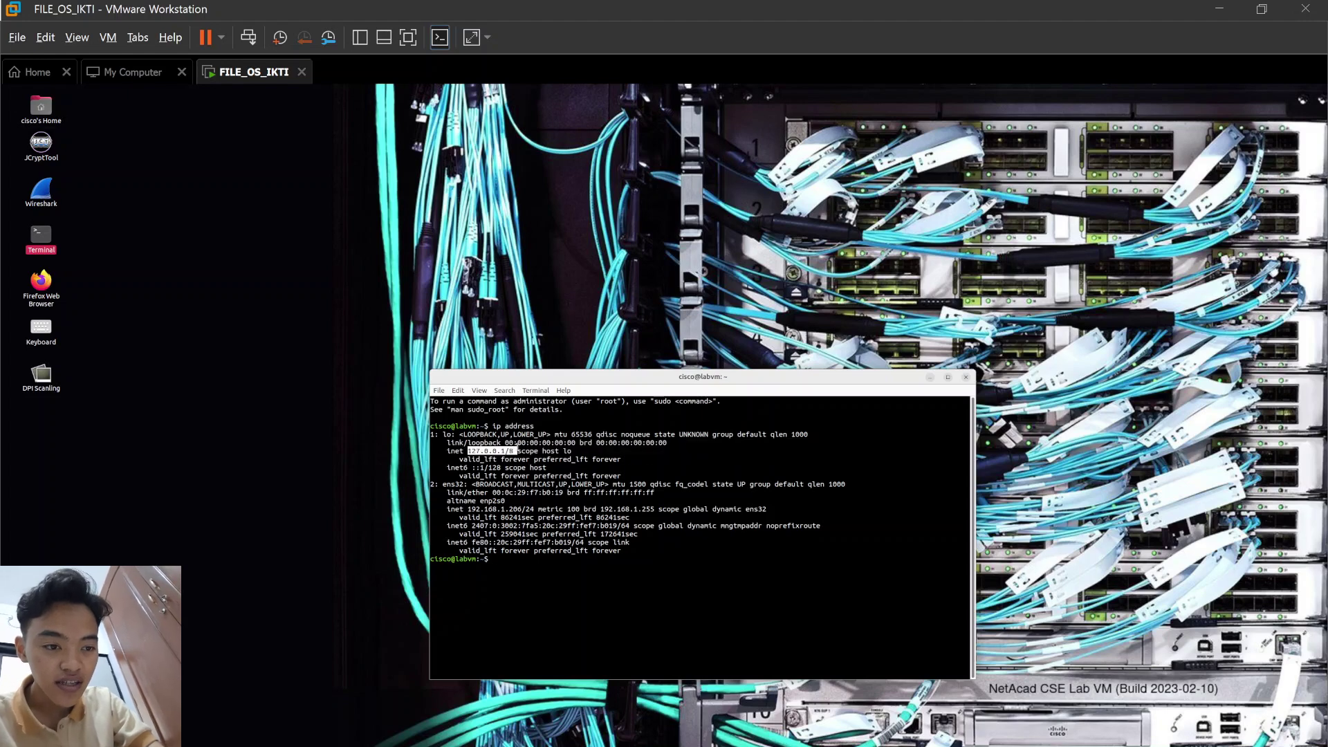
{"action": "left_click", "coordinate": [514, 443]}
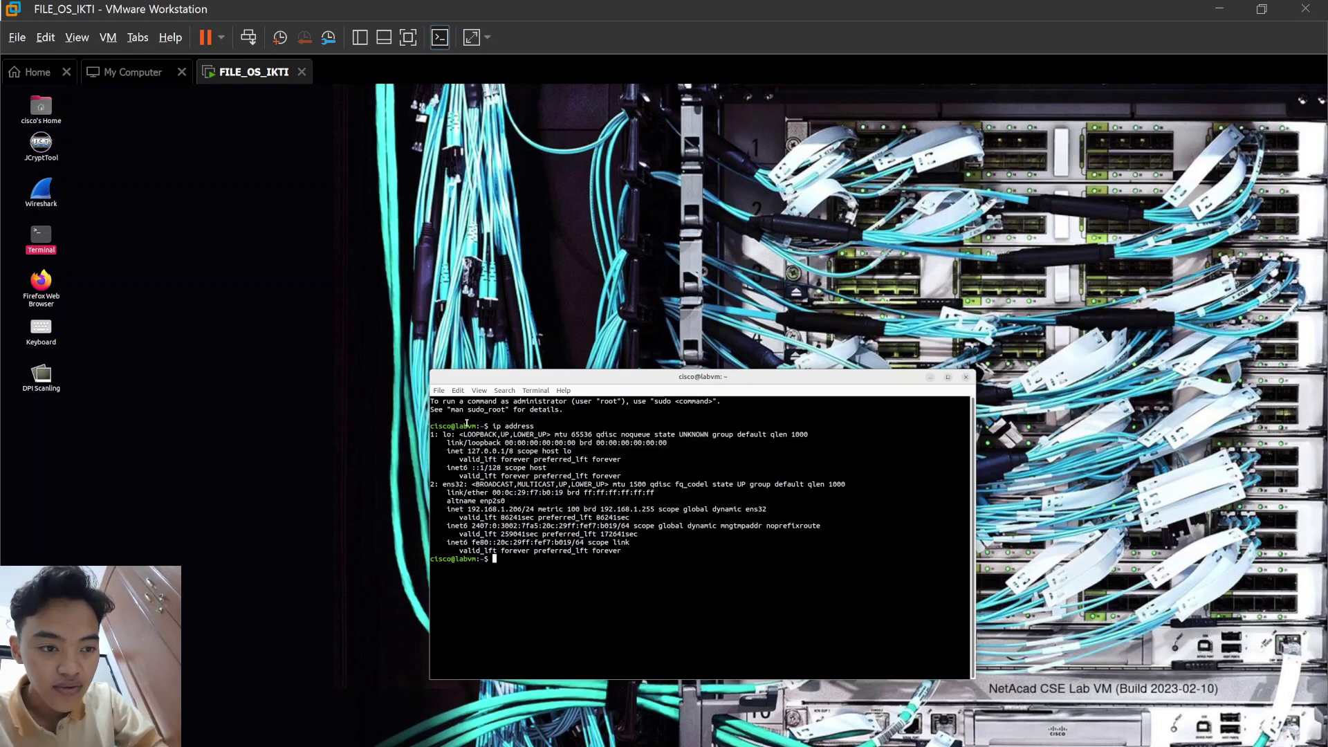
{"action": "left_click_drag", "start_coordinate": [510, 434], "coordinate": [618, 467]}
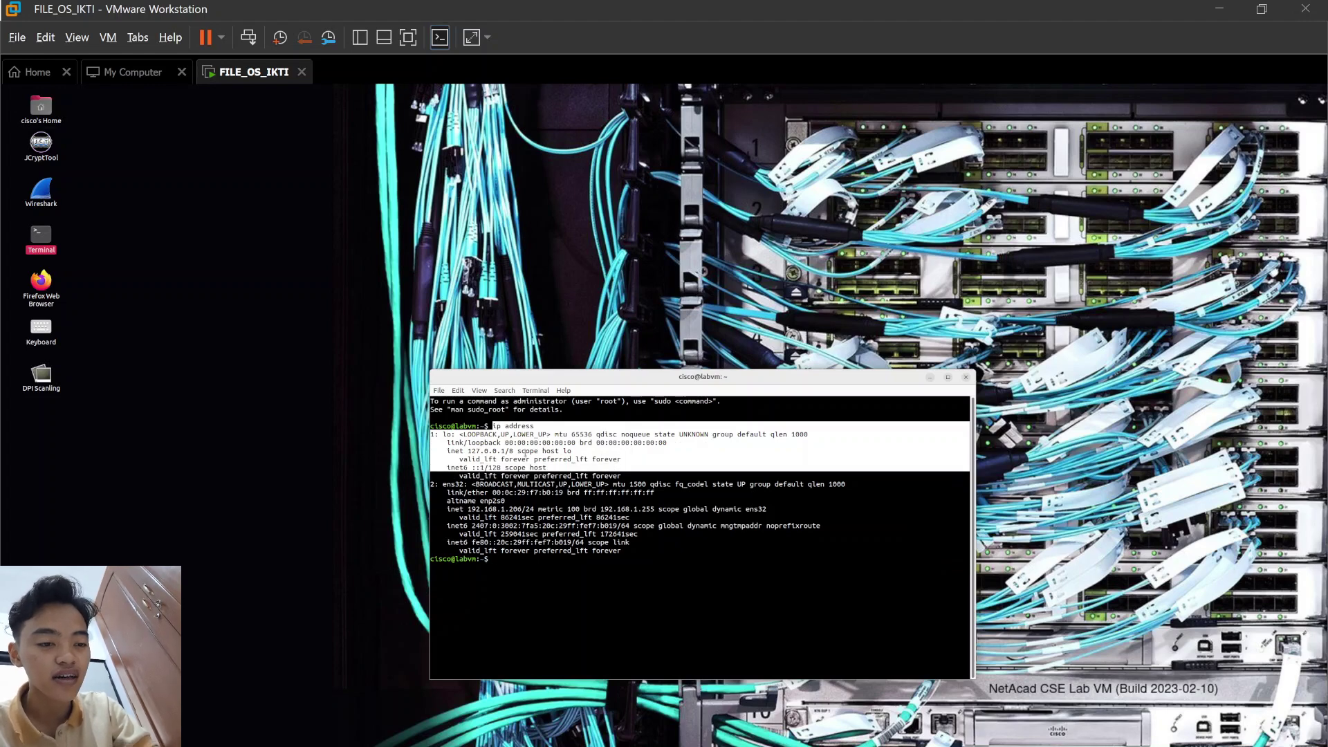
{"action": "left_click", "coordinate": [526, 454]}
{"action": "left_click_drag", "start_coordinate": [495, 427], "coordinate": [547, 468]}
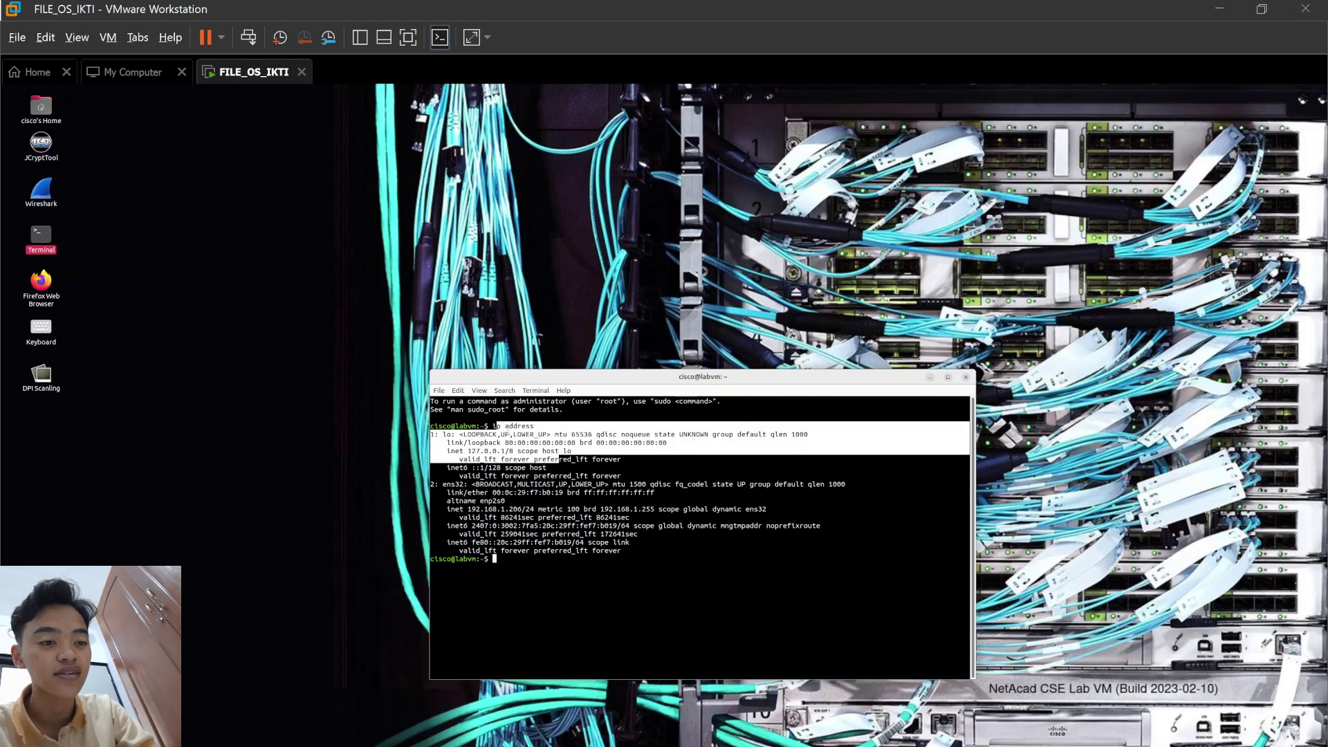
{"action": "left_click", "coordinate": [492, 424]}
{"action": "left_click_drag", "start_coordinate": [492, 425], "coordinate": [558, 465]}
{"action": "left_click", "coordinate": [562, 464]}
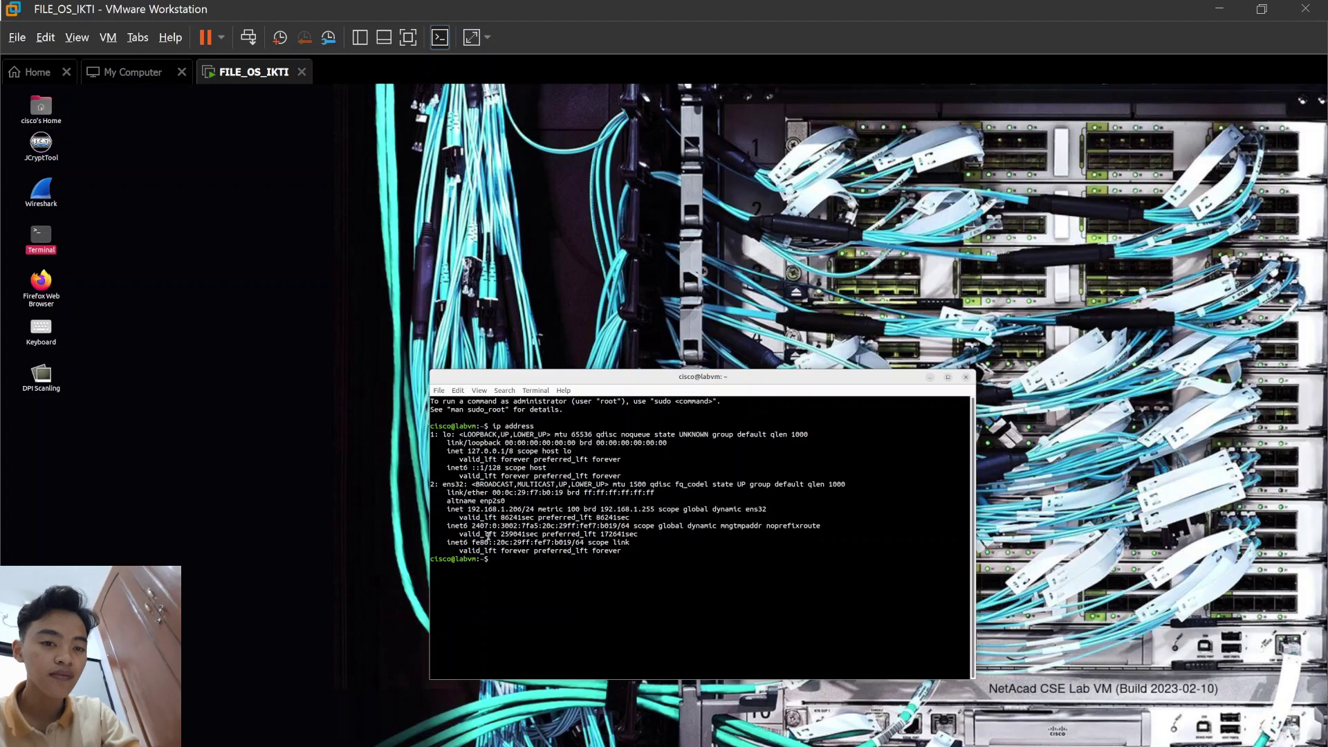
{"action": "left_click", "coordinate": [967, 378]}
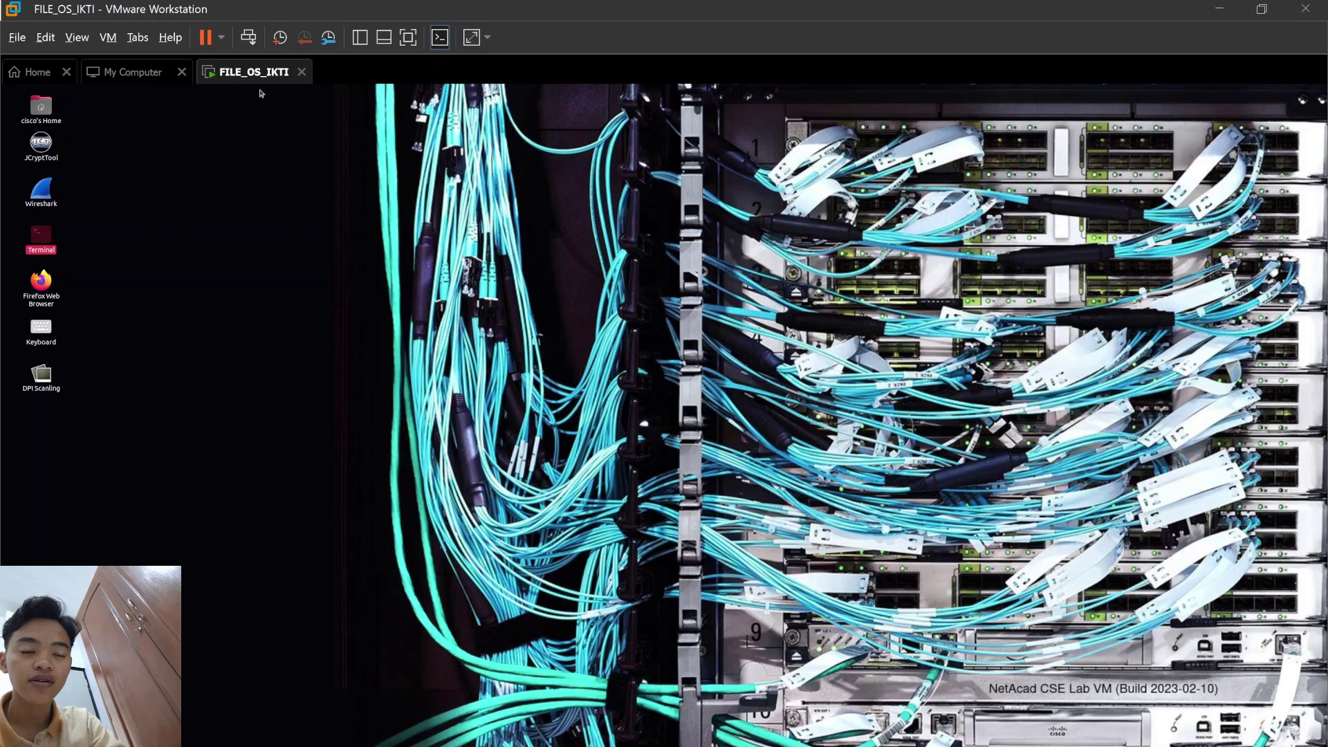
{"action": "left_click", "coordinate": [301, 73]}
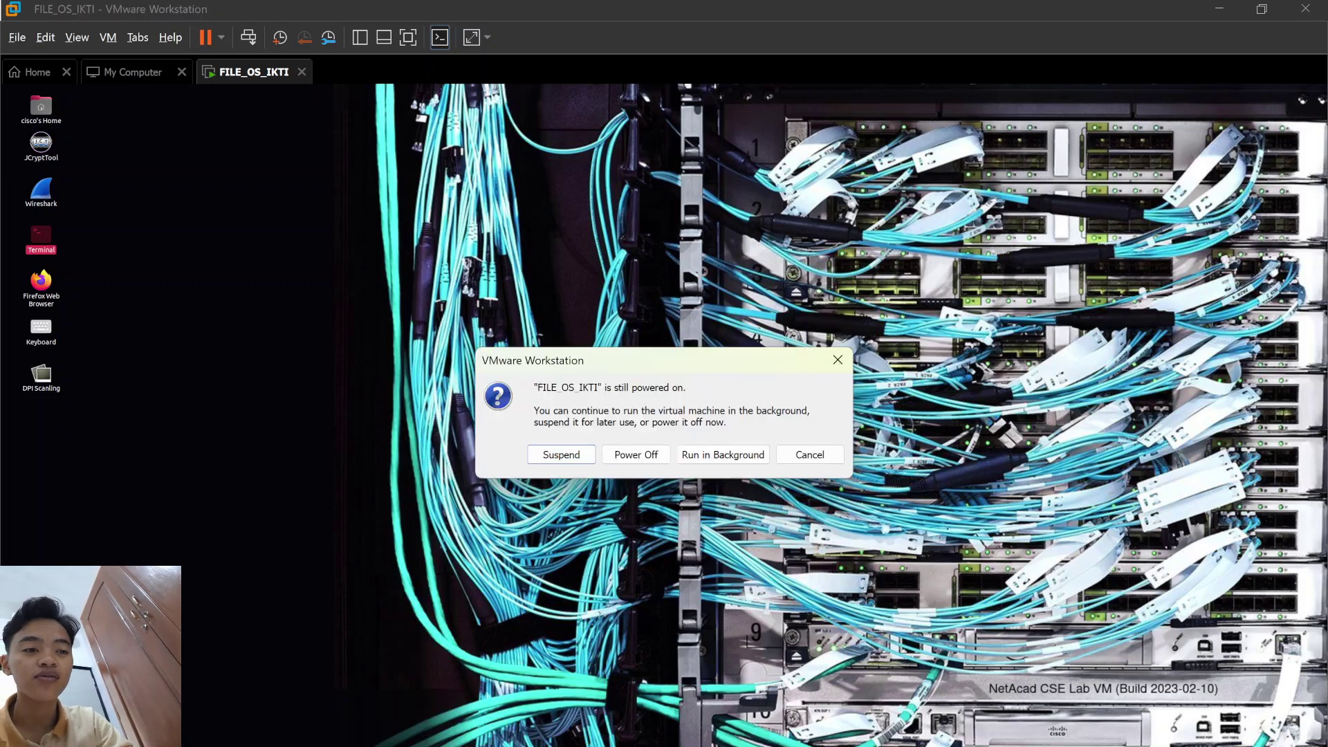
{"action": "left_click", "coordinate": [838, 360]}
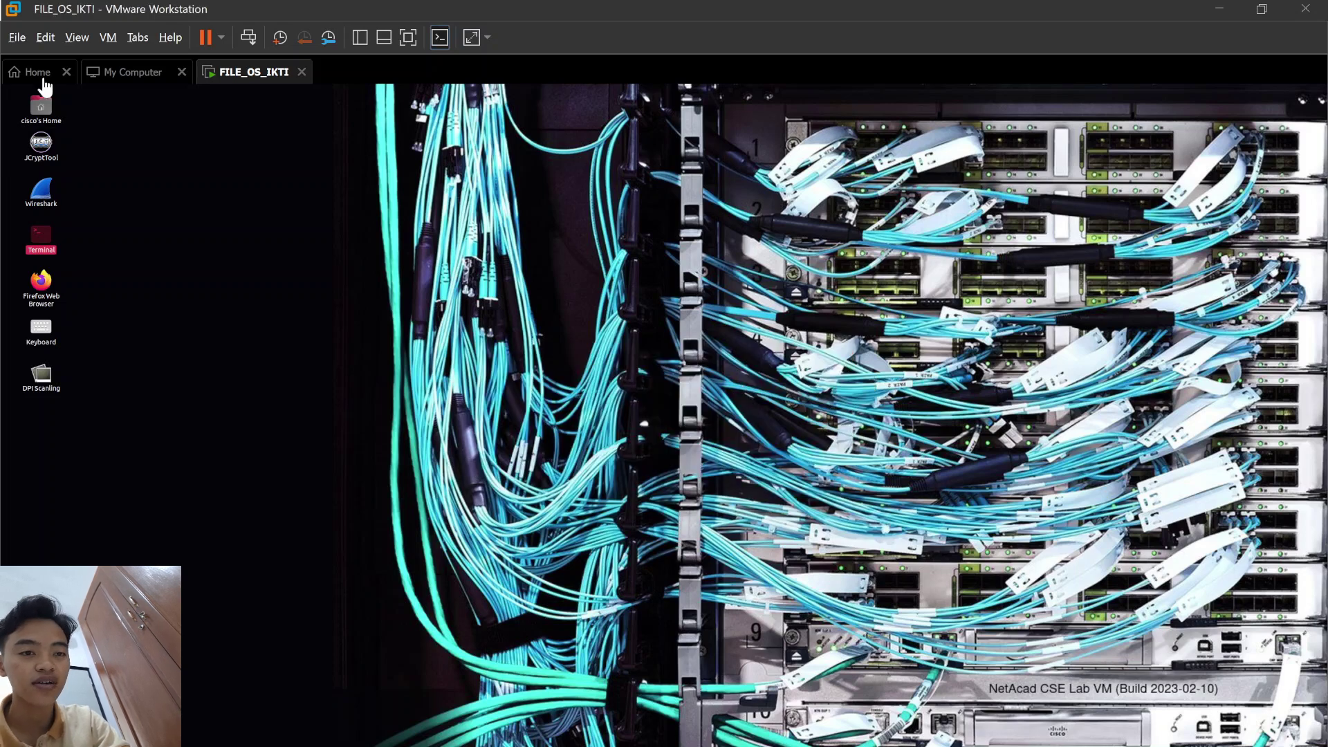
{"action": "left_click", "coordinate": [26, 73]}
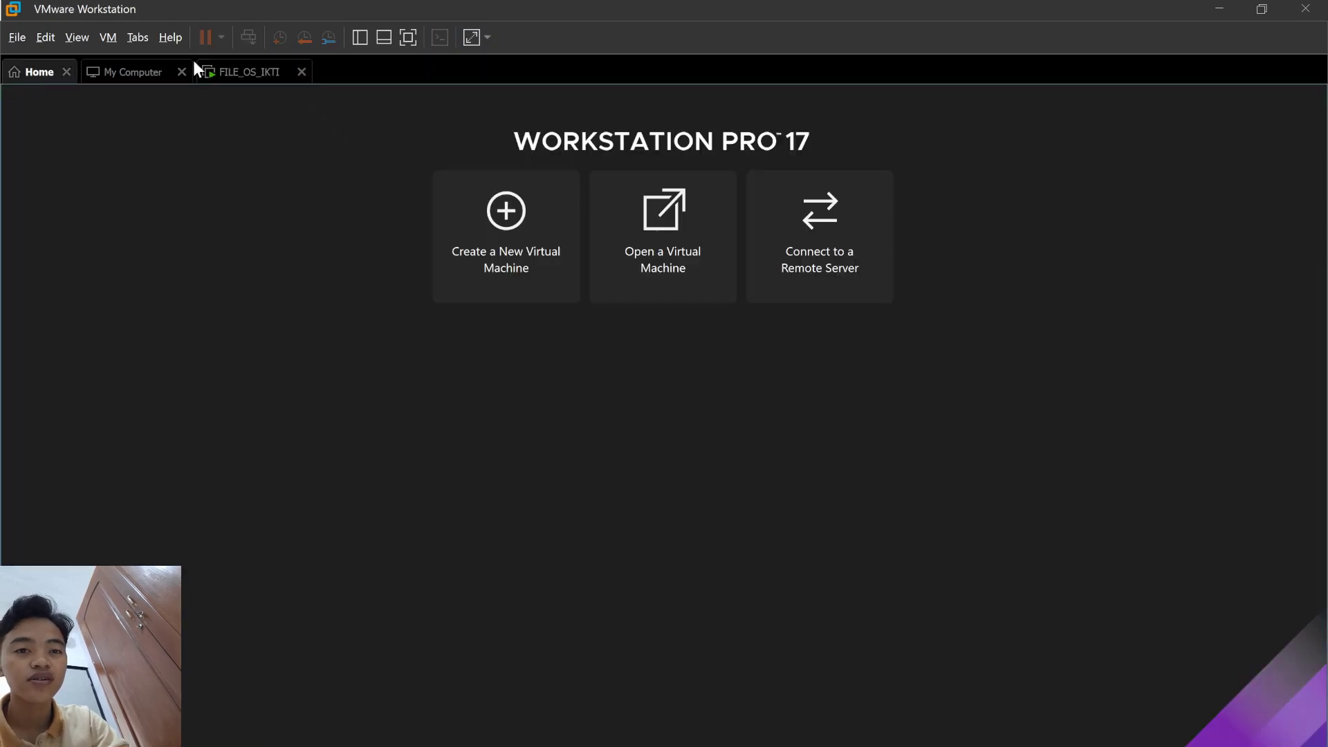
{"action": "left_click", "coordinate": [248, 78]}
{"action": "left_click", "coordinate": [17, 37]}
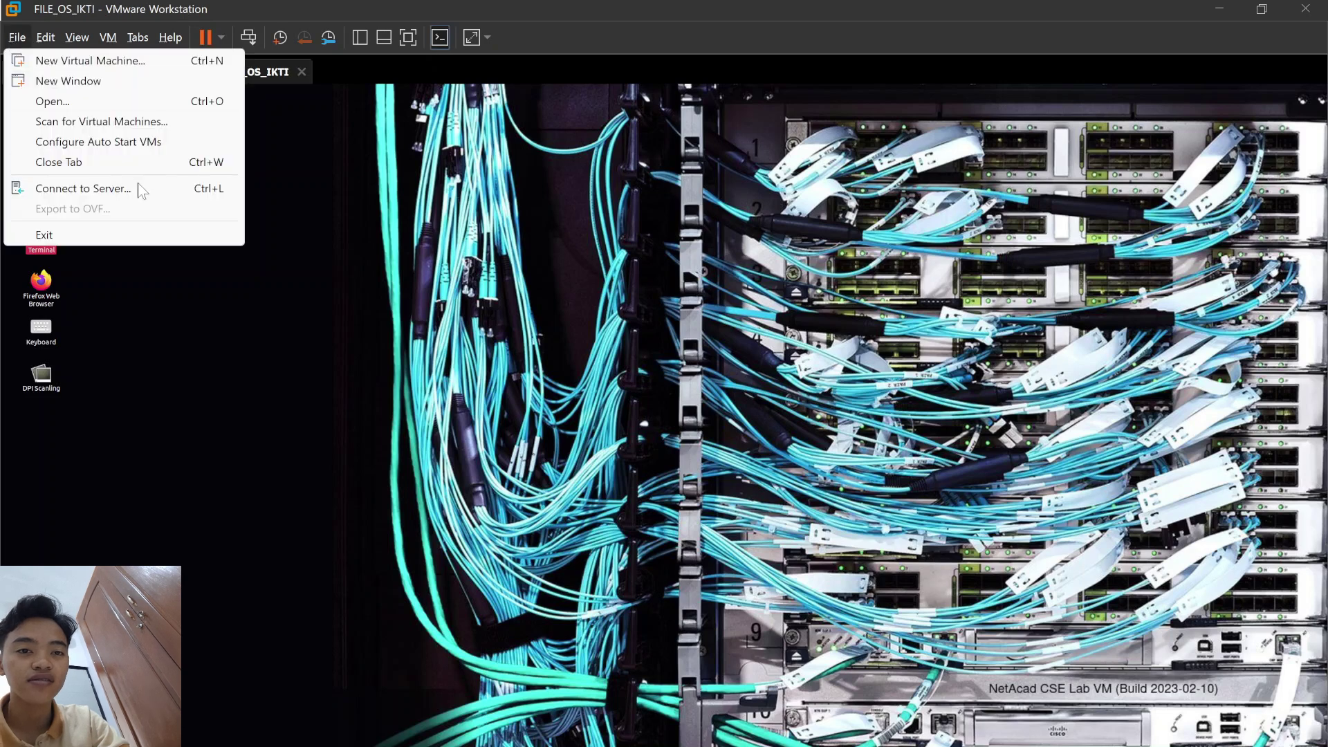
{"action": "left_click", "coordinate": [331, 187]}
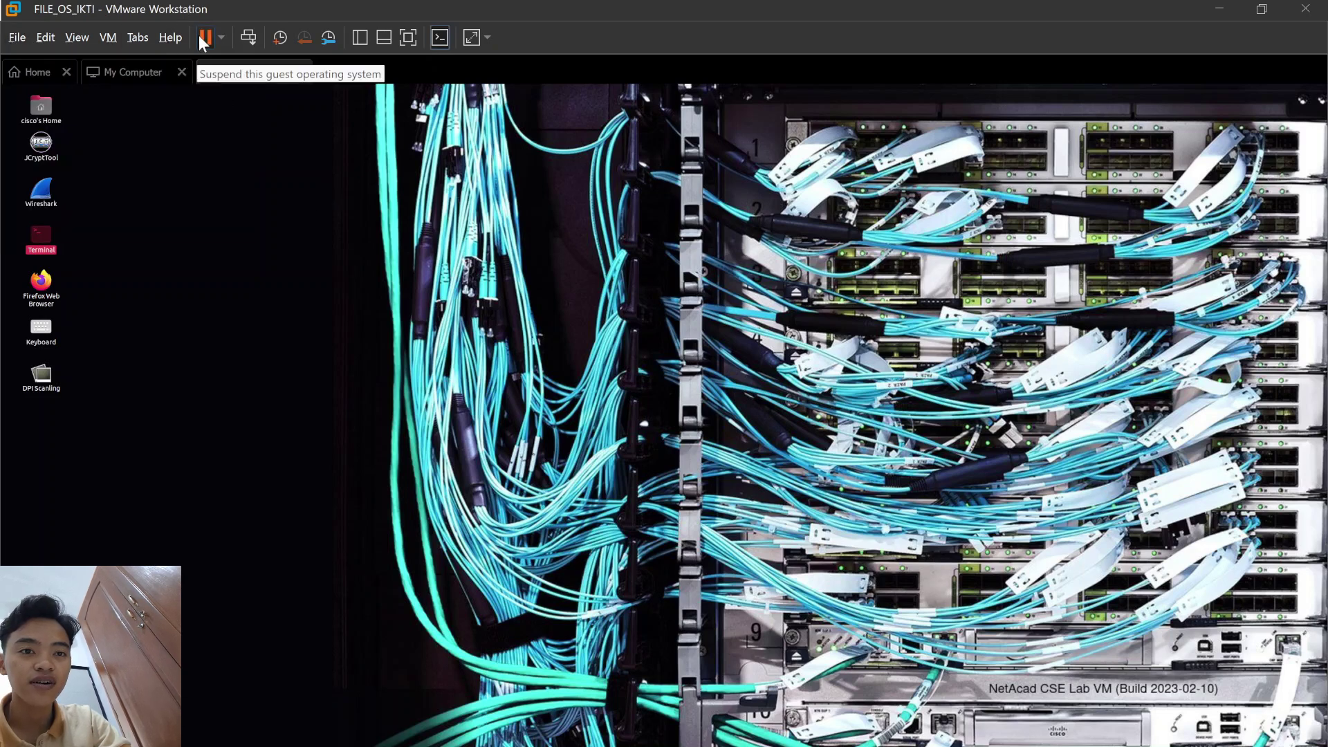
{"action": "left_click", "coordinate": [222, 38]}
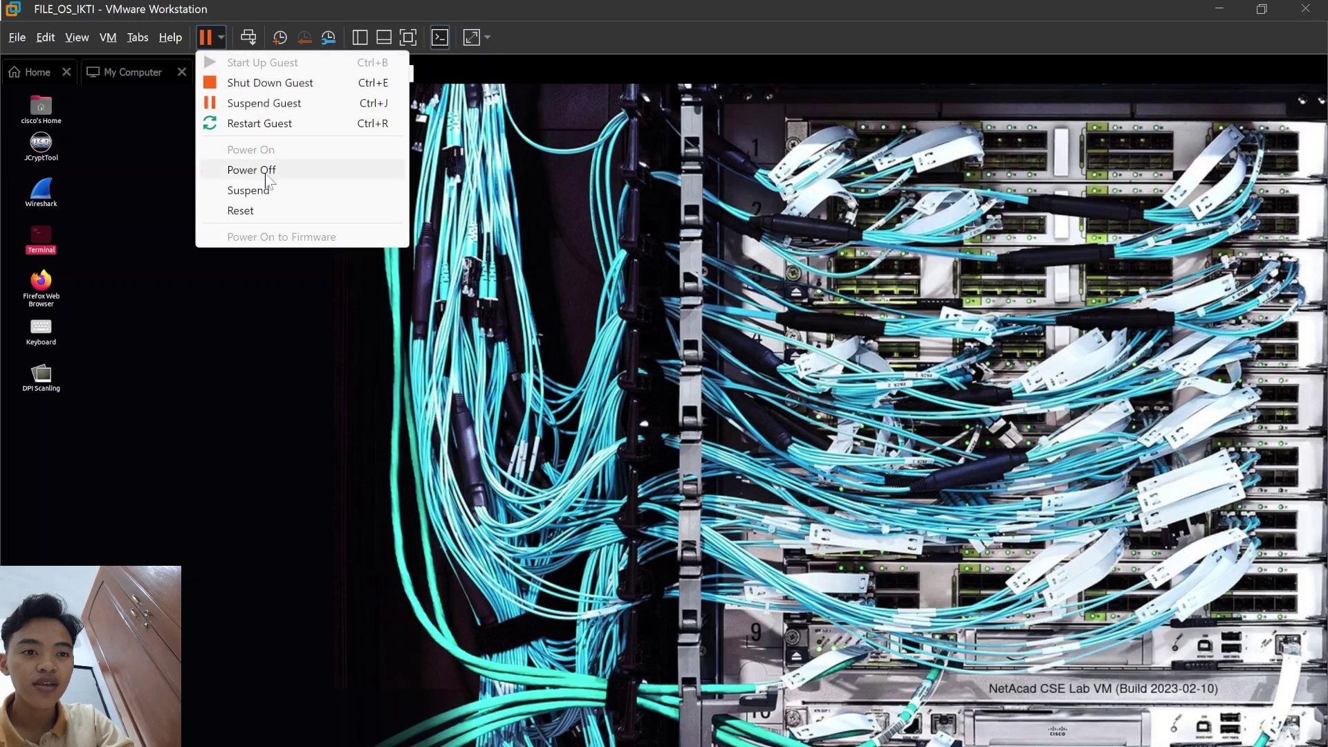
{"action": "left_click", "coordinate": [169, 187]}
Power off the FILE_OS_IKTI virtual machine and close its tab
{"action": "right_click", "coordinate": [223, 73]}
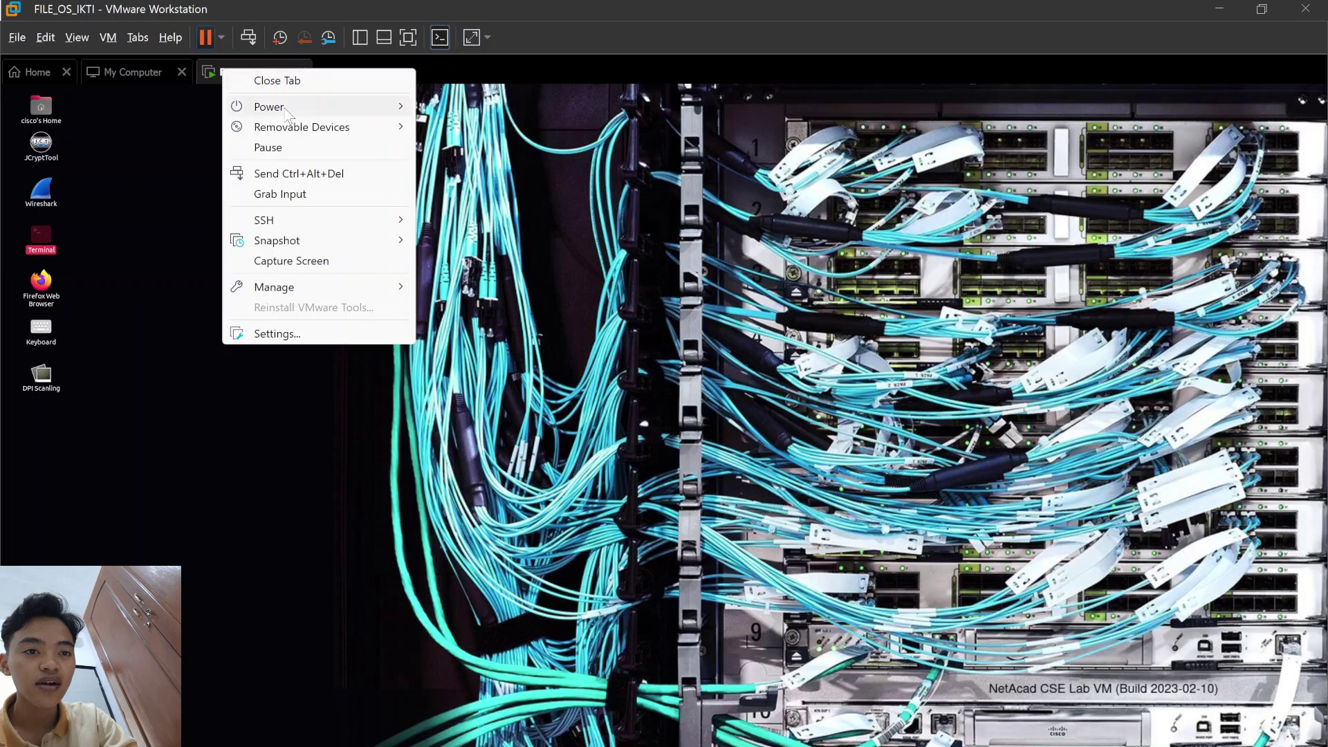
{"action": "mouse_move", "coordinate": [285, 111]}
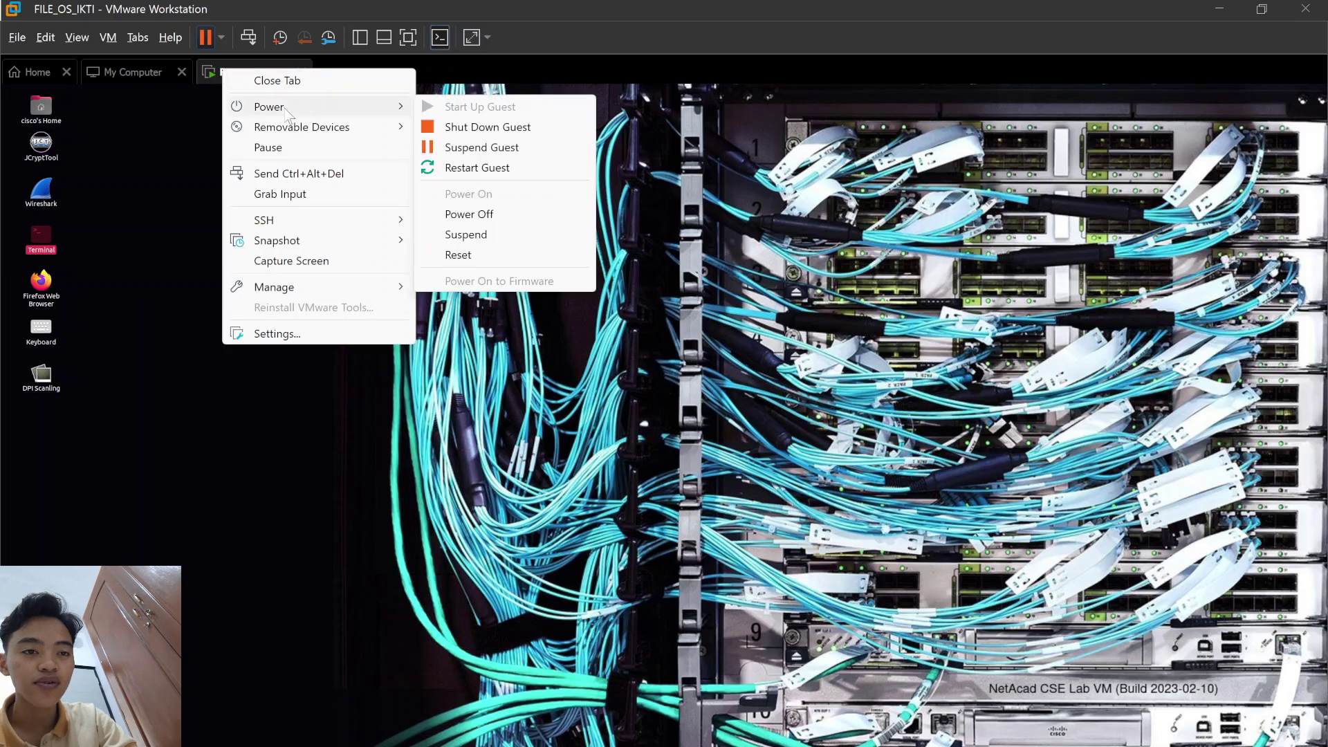
{"action": "left_click", "coordinate": [448, 216]}
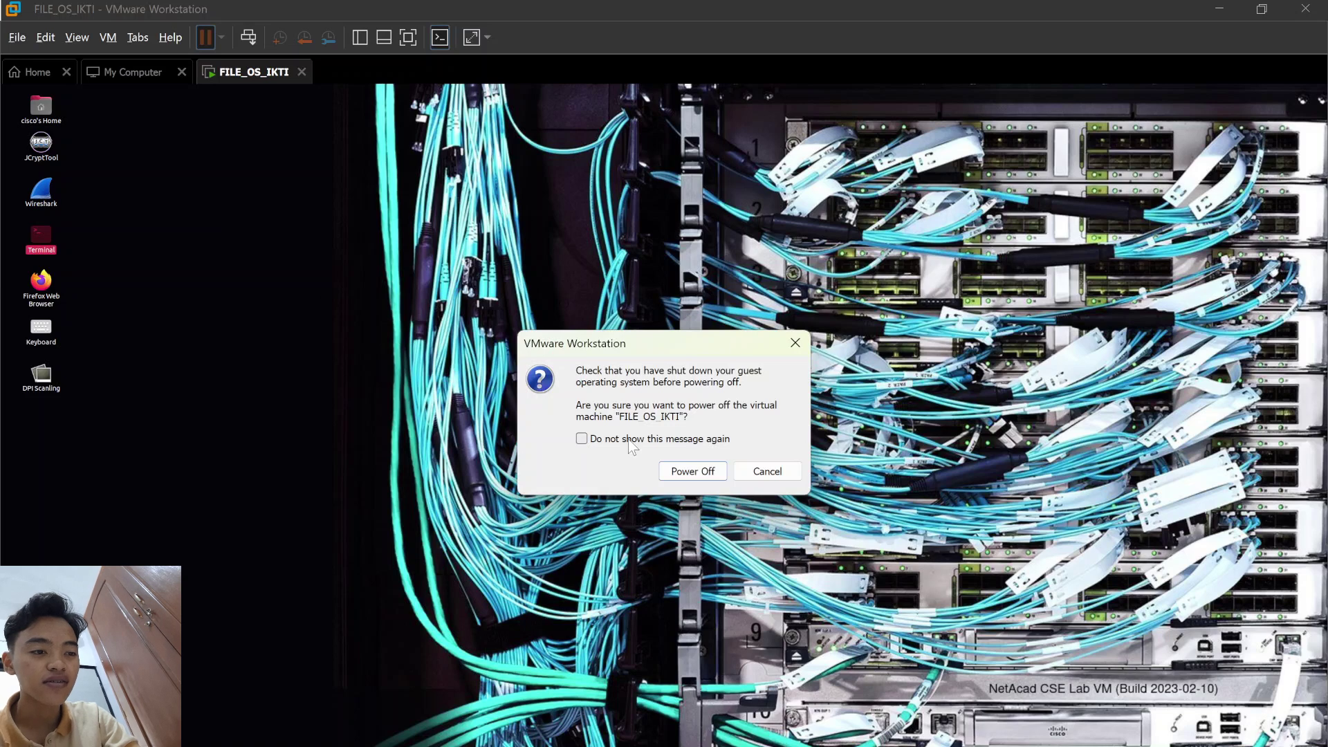
{"action": "left_click", "coordinate": [682, 473]}
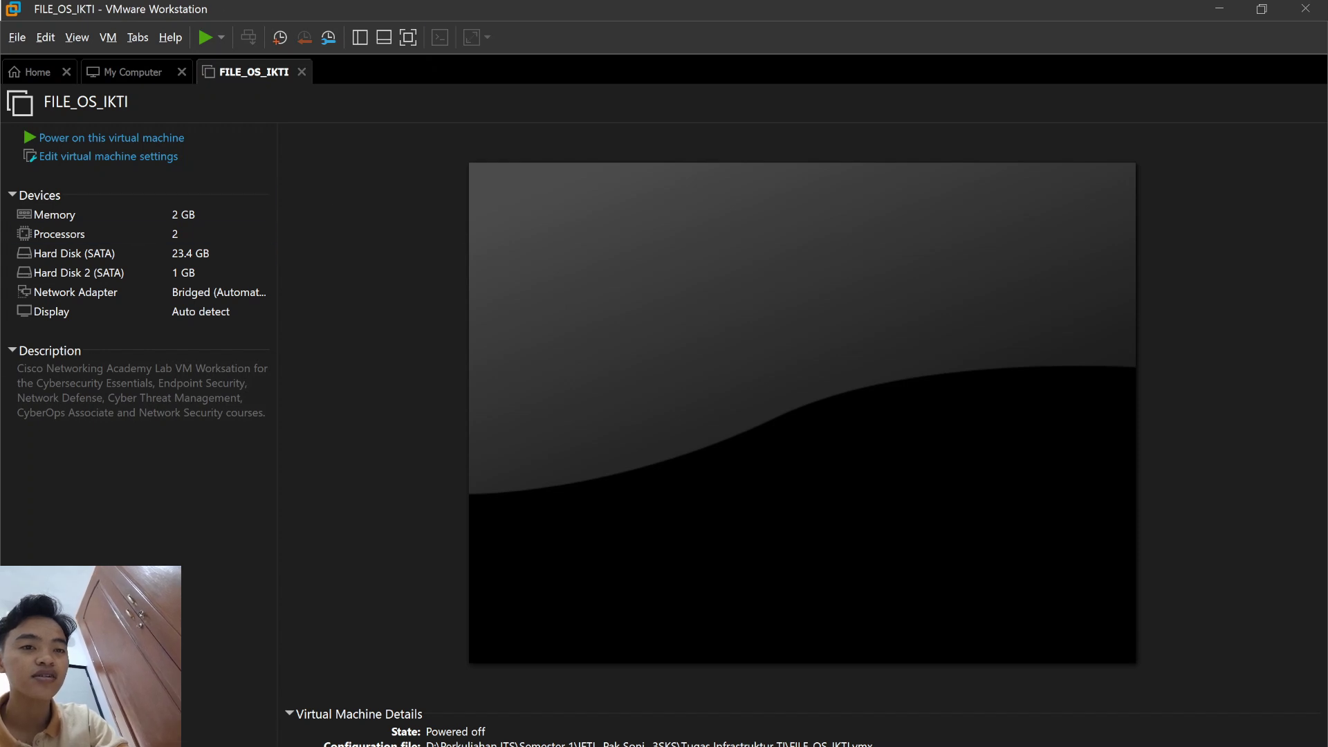
{"action": "left_click", "coordinate": [302, 72]}
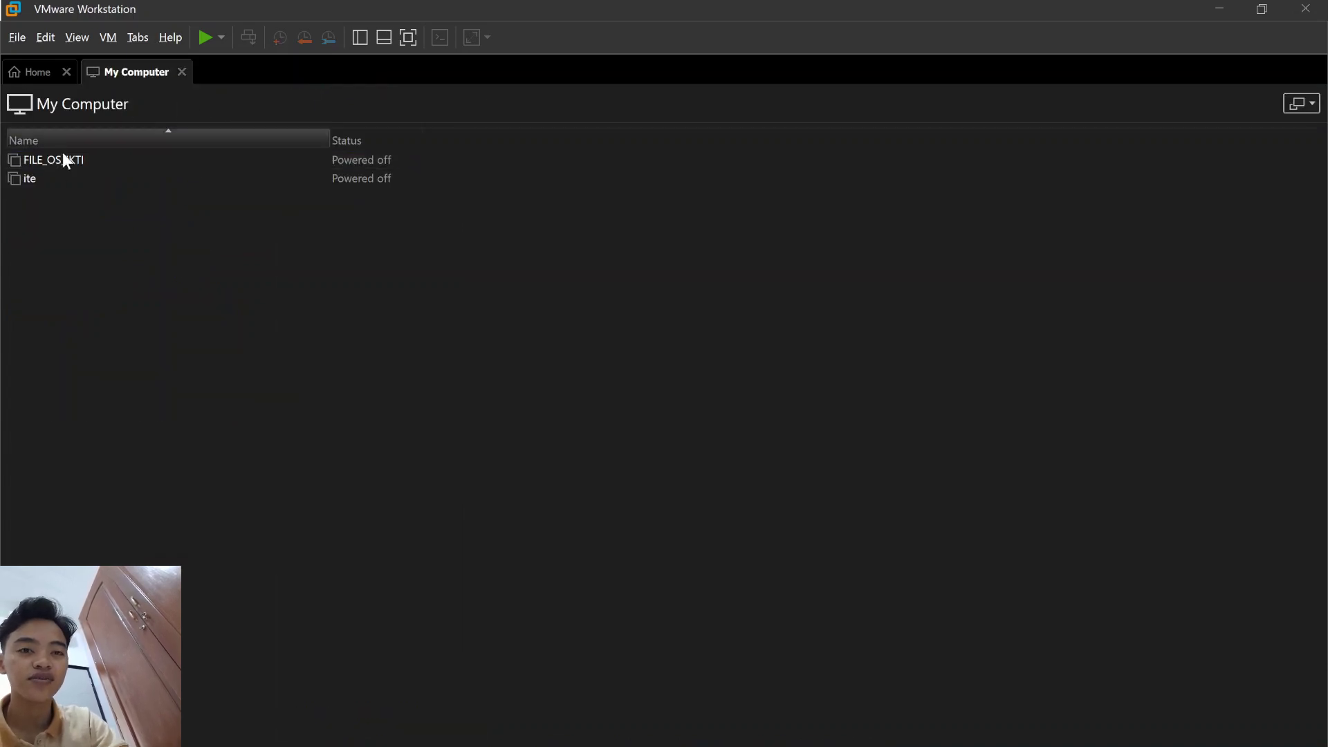